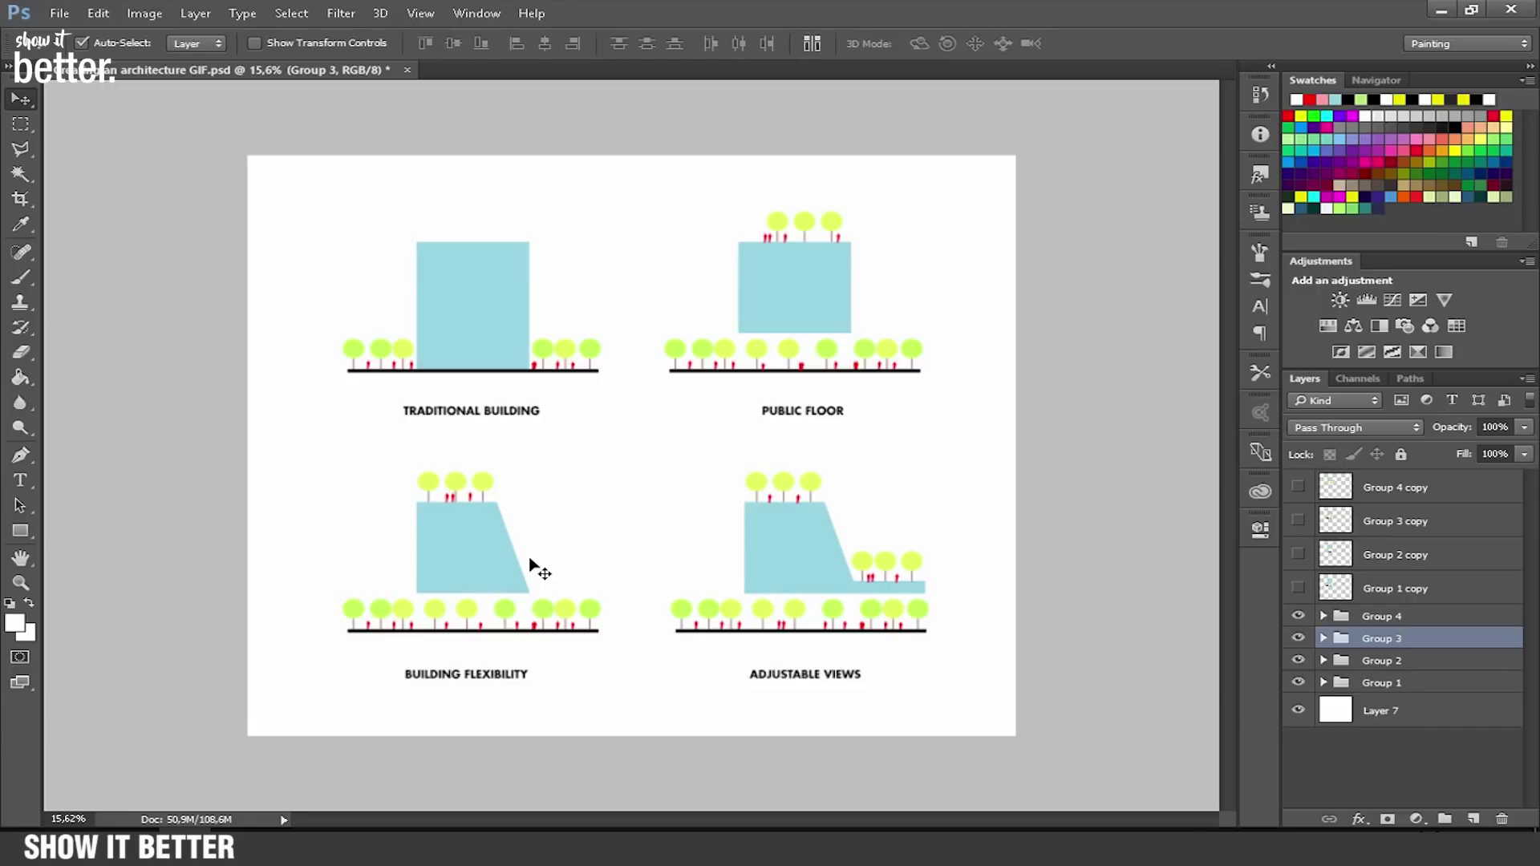
Toggle each diagram group's visibility to check it, including Group 1's TRADITIONAL BUILDING label.
{"action": "left_click", "coordinate": [1298, 616]}
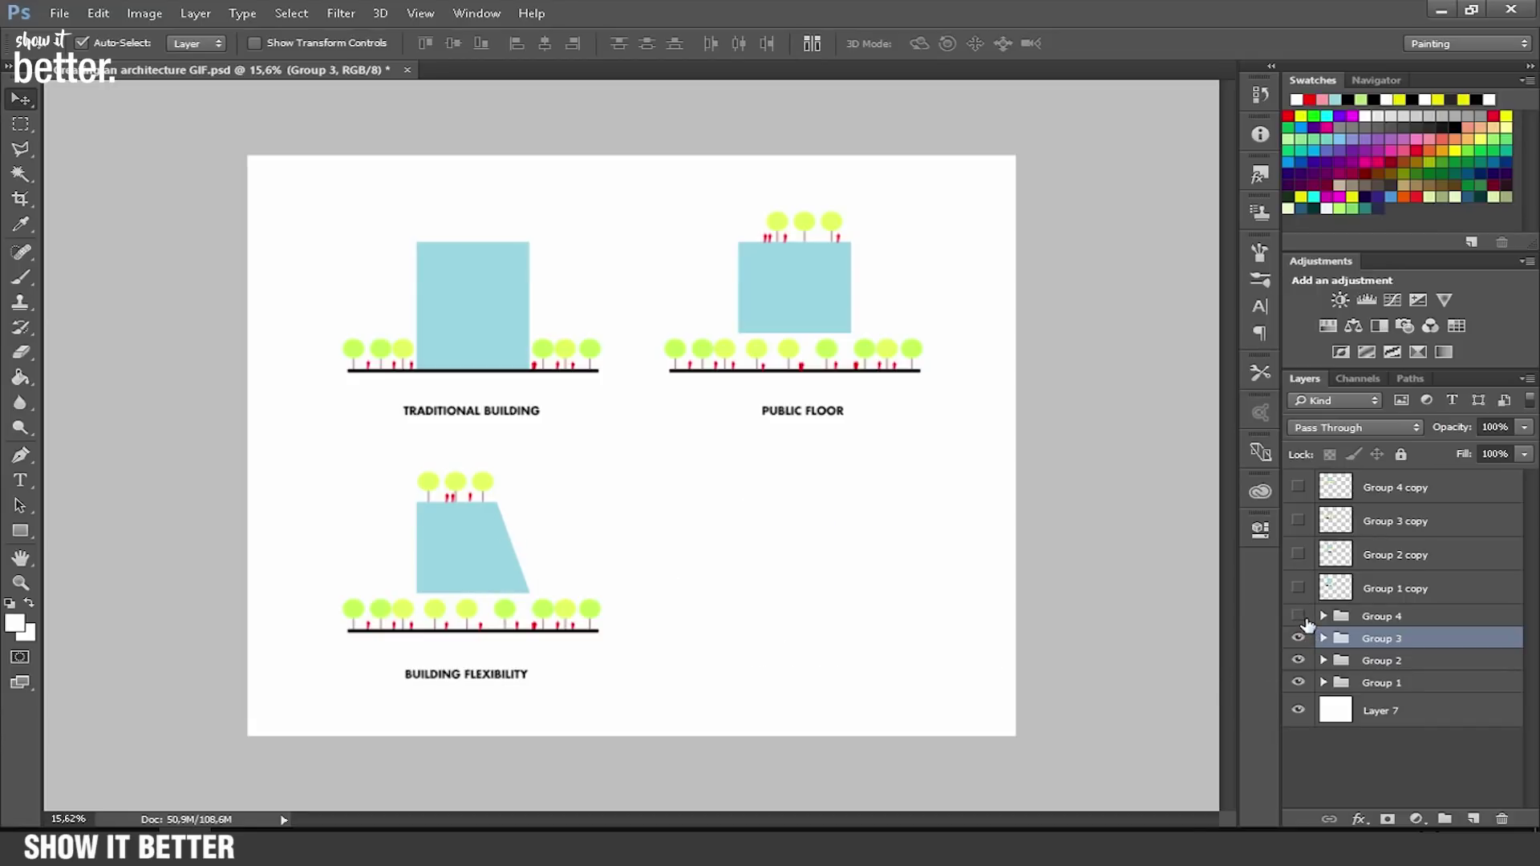
{"action": "left_click", "coordinate": [1298, 616]}
{"action": "left_click", "coordinate": [1298, 638]}
{"action": "left_click", "coordinate": [1298, 638]}
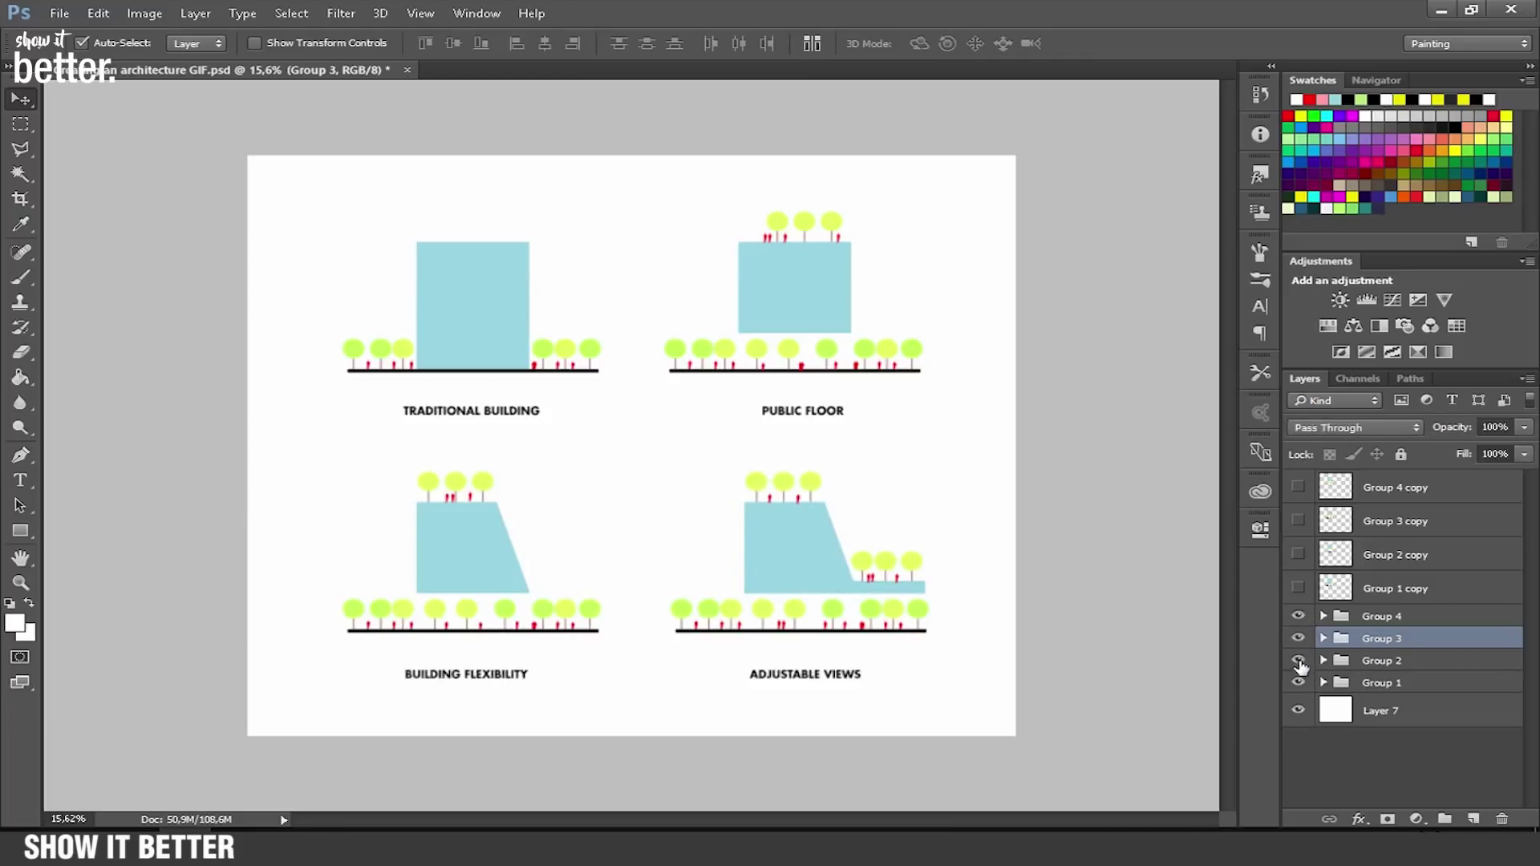
{"action": "left_click", "coordinate": [1298, 660]}
{"action": "left_click", "coordinate": [1299, 661]}
{"action": "left_click", "coordinate": [1298, 682]}
{"action": "left_click", "coordinate": [1298, 683]}
{"action": "left_click", "coordinate": [1322, 682]}
{"action": "left_click", "coordinate": [1299, 713]}
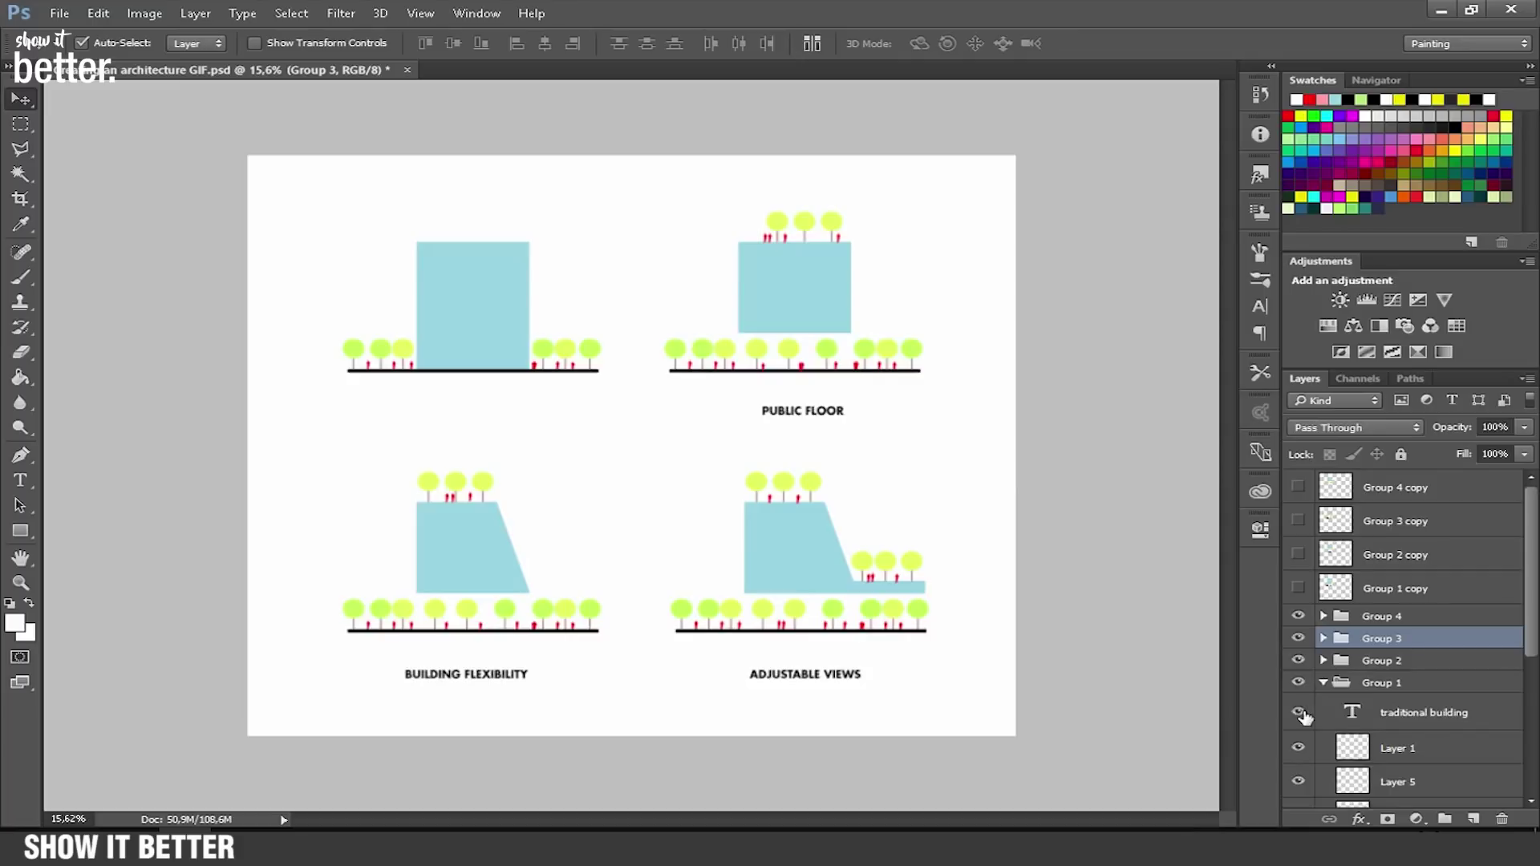
{"action": "left_click", "coordinate": [1299, 712]}
{"action": "left_click", "coordinate": [1324, 682]}
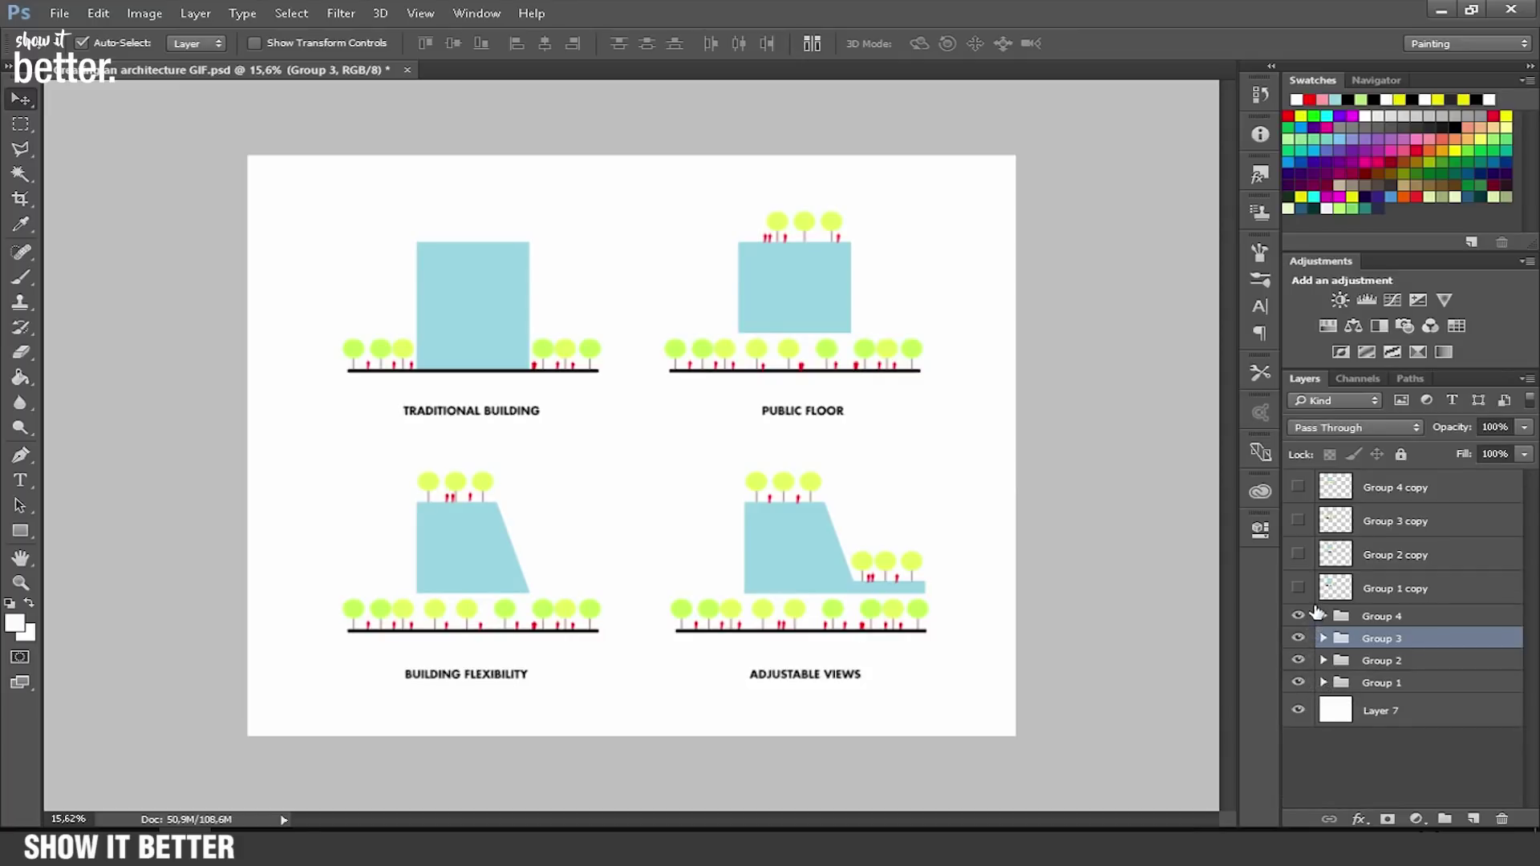
Hide all four original groups and Group 1 copy, then show and select Group 1 alone.
{"action": "left_click_drag", "start_coordinate": [1299, 622], "coordinate": [1300, 684]}
{"action": "left_click", "coordinate": [1299, 588]}
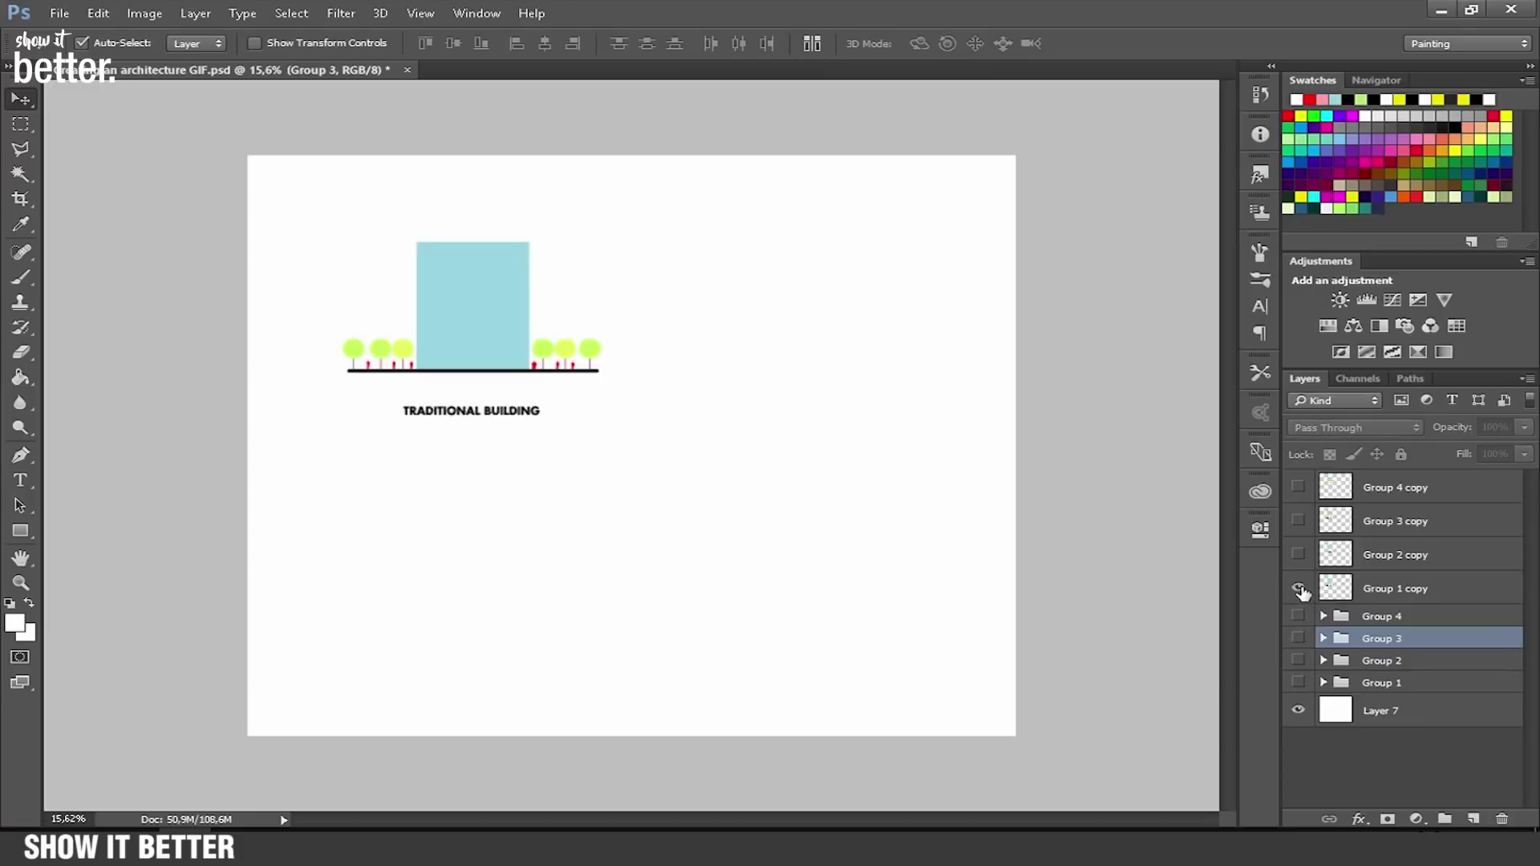
{"action": "mouse_move", "coordinate": [475, 314]}
{"action": "left_mouse_down"}
{"action": "mouse_move", "coordinate": [568, 399]}
{"action": "mouse_move", "coordinate": [505, 369]}
{"action": "mouse_move", "coordinate": [531, 429]}
{"action": "mouse_move", "coordinate": [475, 316]}
{"action": "left_mouse_up"}
{"action": "left_click", "coordinate": [1299, 589]}
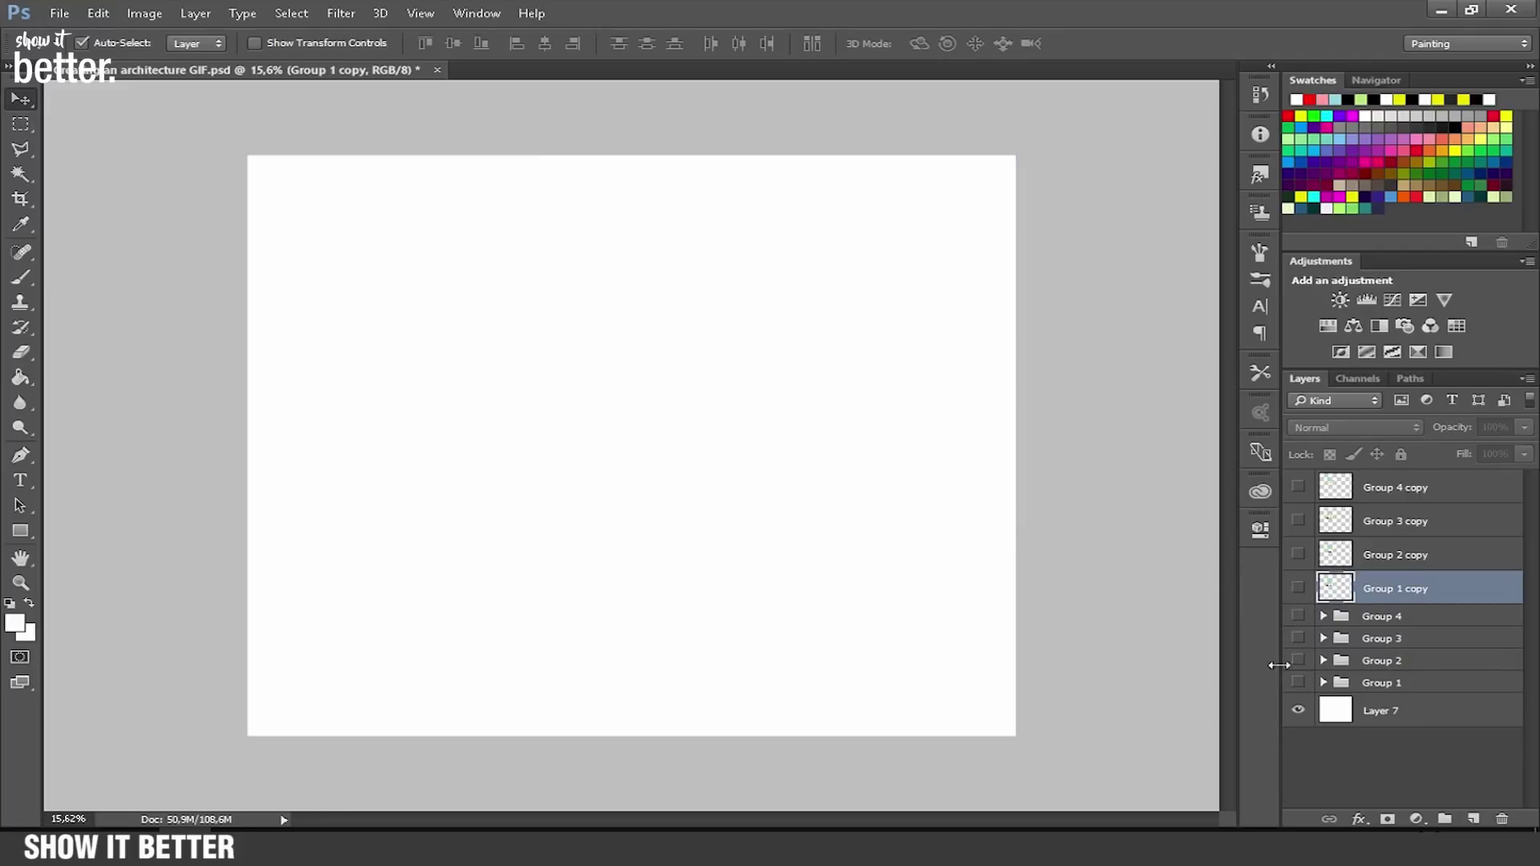
{"action": "left_click", "coordinate": [1298, 682]}
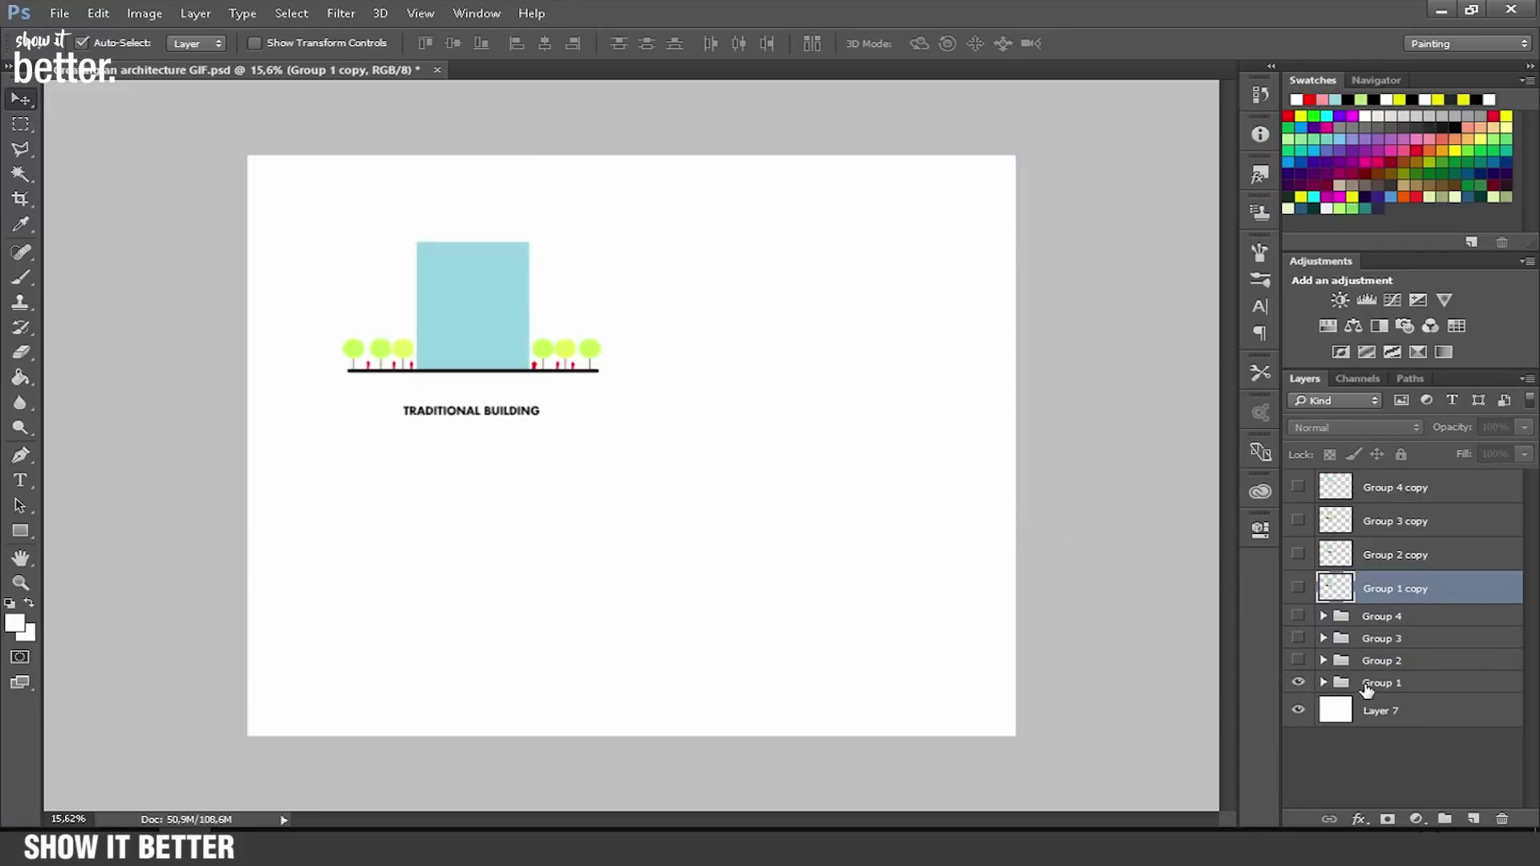
{"action": "left_click", "coordinate": [1367, 688]}
Merge Group 1 as a trial, check it, then undo the merge.
{"action": "right_click", "coordinate": [1369, 688]}
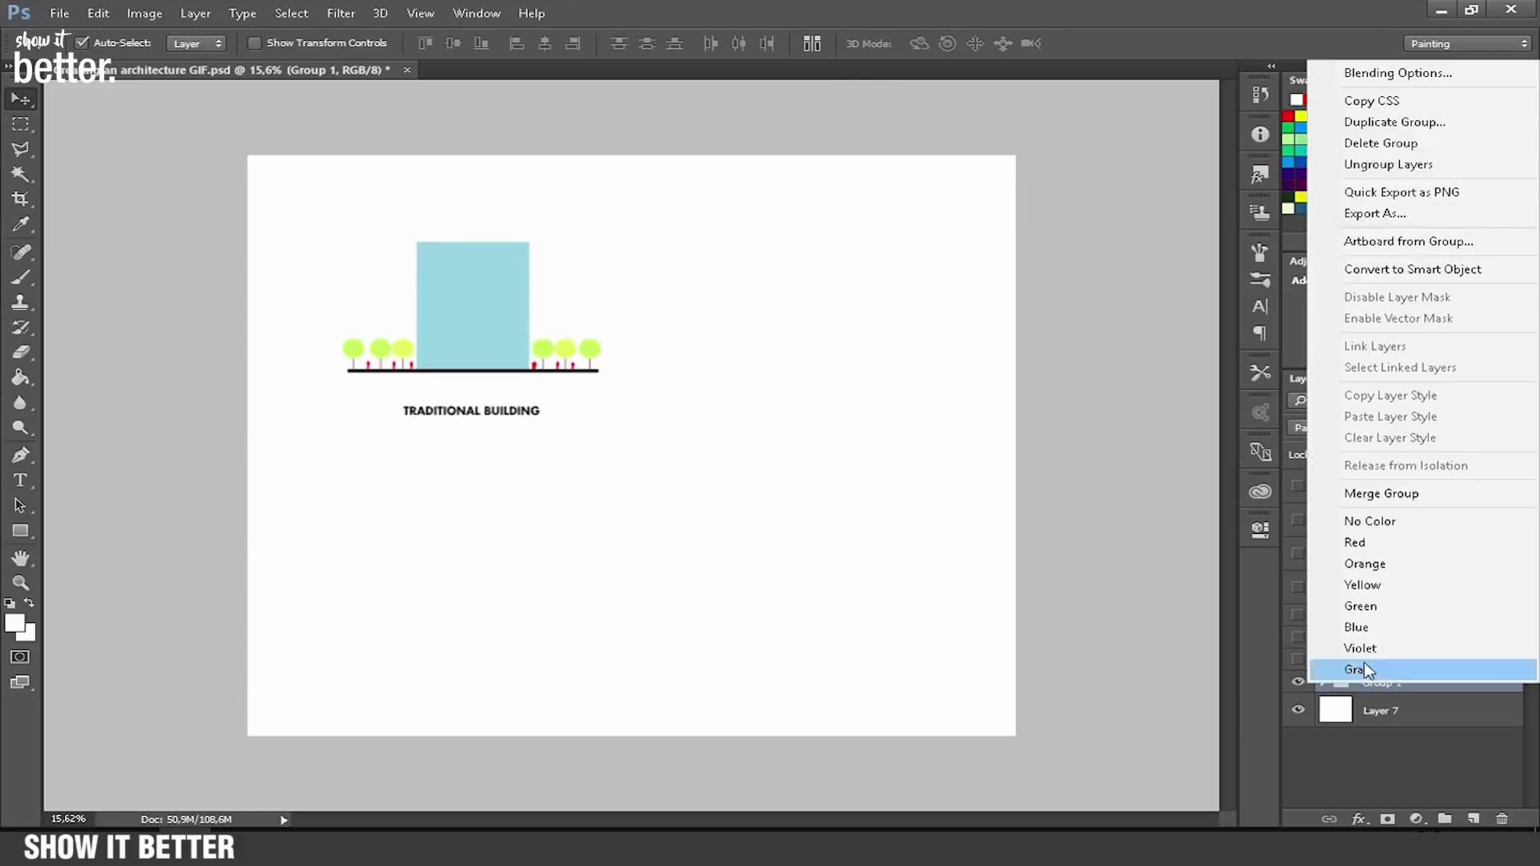
{"action": "left_click", "coordinate": [1372, 495]}
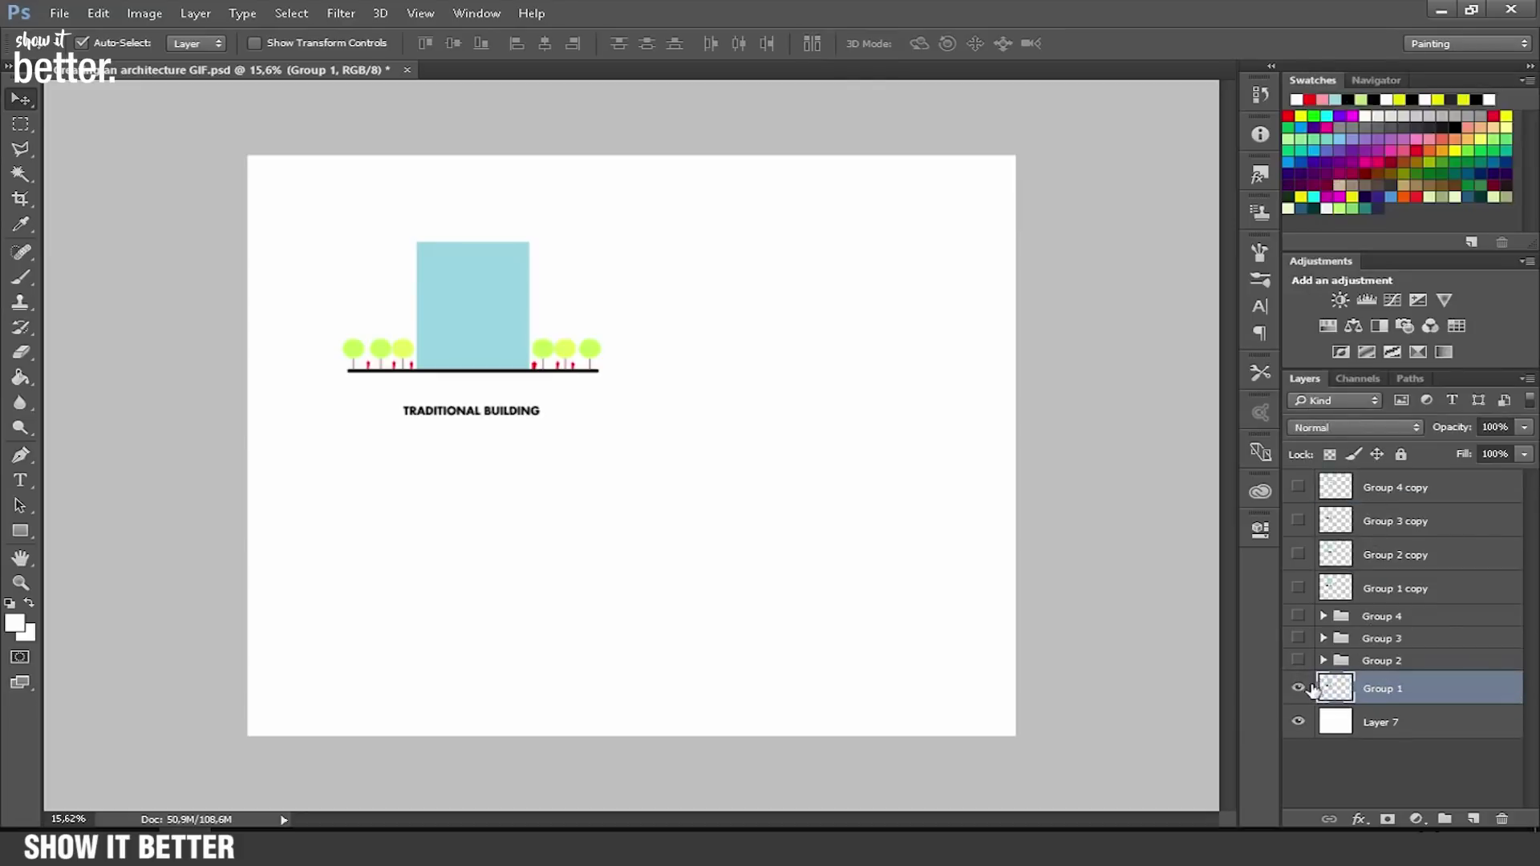
{"action": "left_click", "coordinate": [1298, 690]}
{"action": "left_click", "coordinate": [1297, 690]}
{"action": "left_click", "coordinate": [1298, 691]}
{"action": "left_click", "coordinate": [1298, 691]}
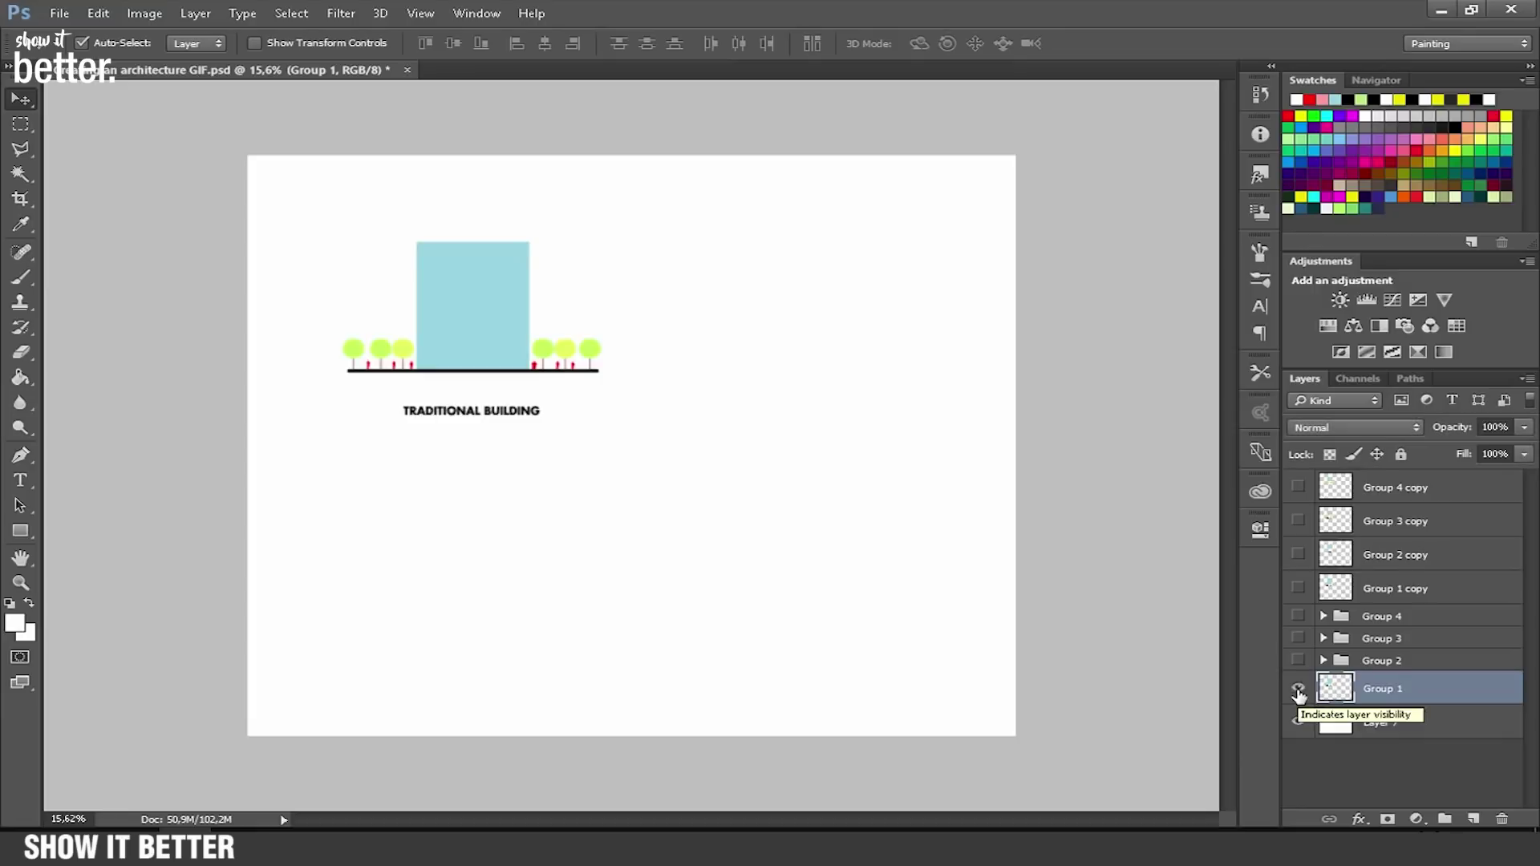
{"action": "key", "text": "ctrl+z"}
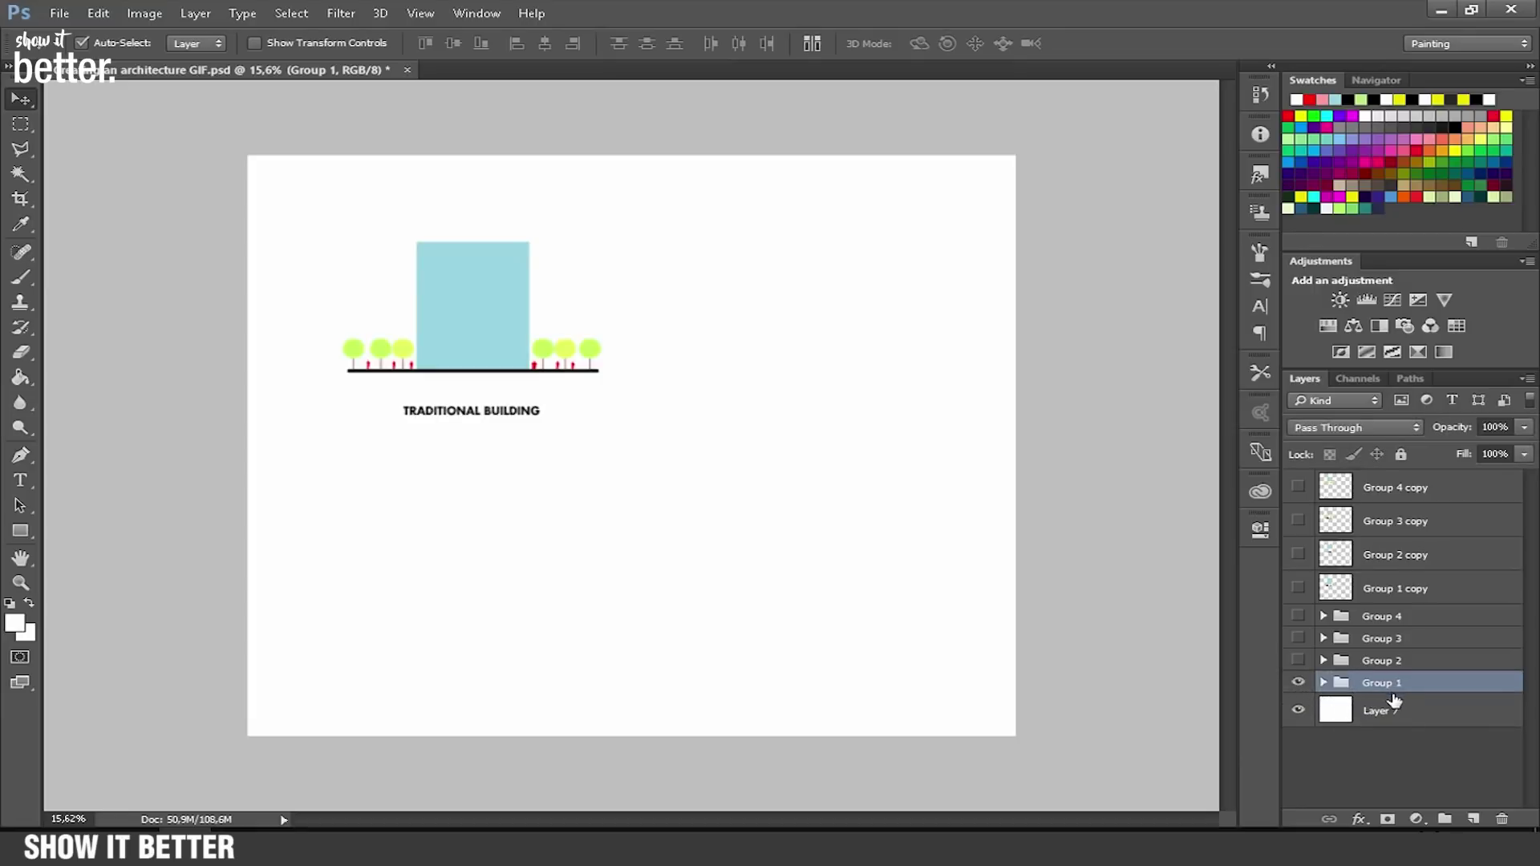
Duplicate Group 1 with Ctrl+J and merge the duplicate into Group 1 copy 2.
{"action": "key", "text": "ctrl+j"}
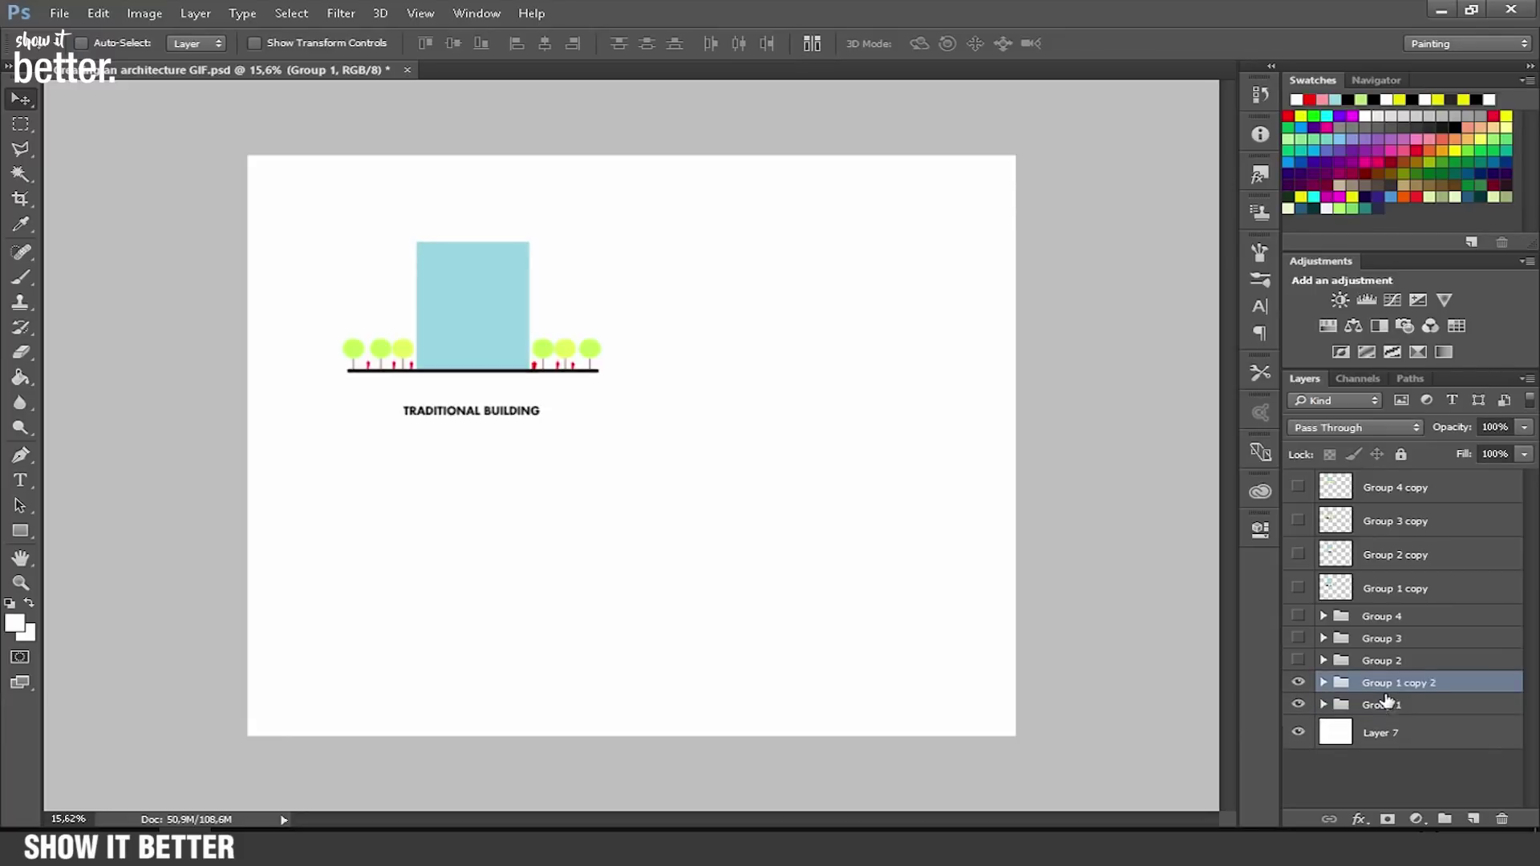
{"action": "right_click", "coordinate": [1396, 689]}
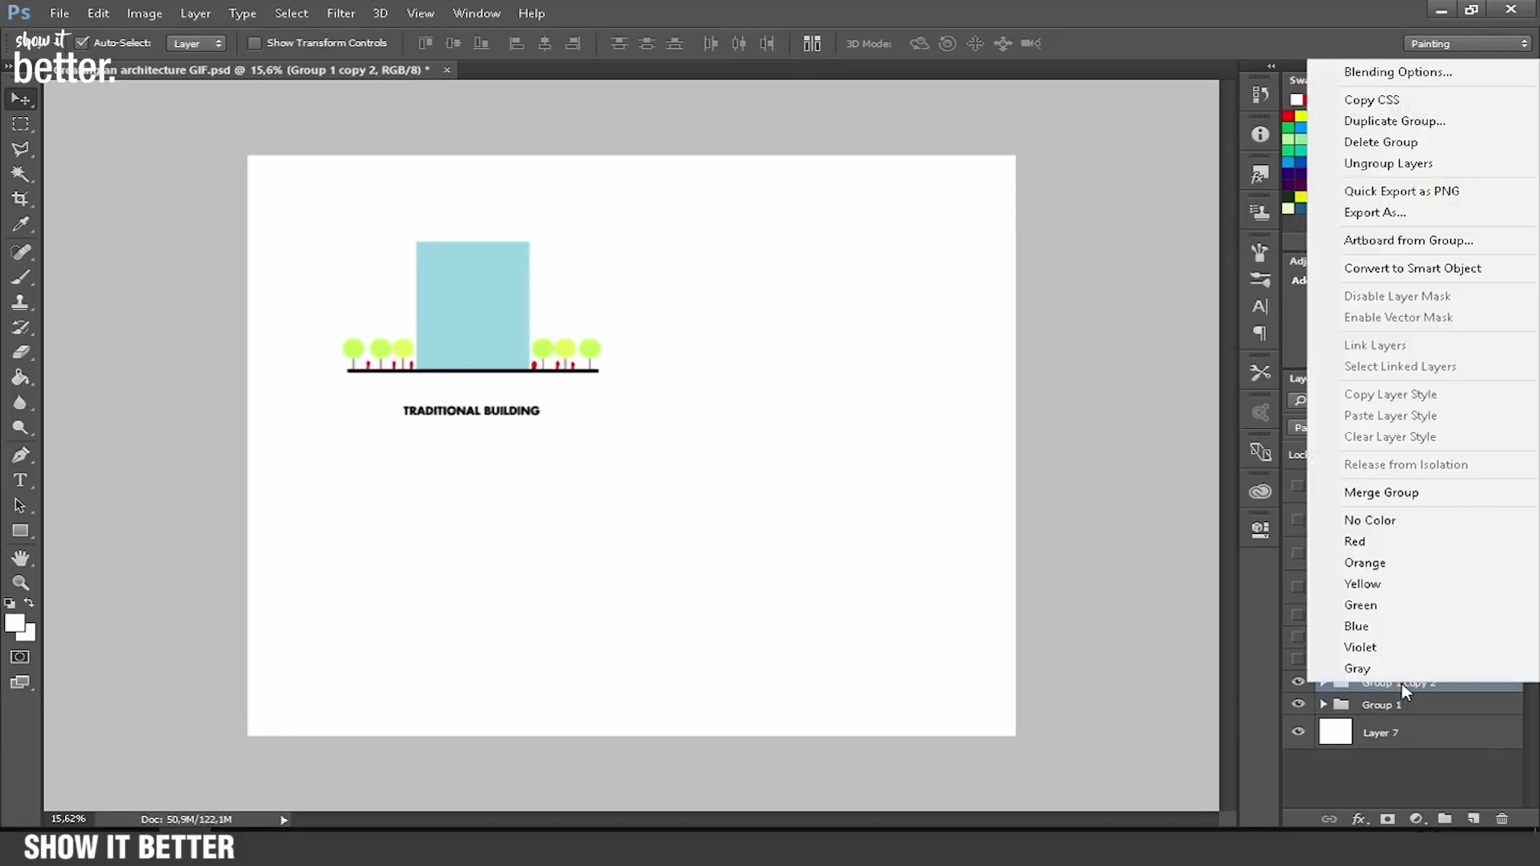
{"action": "left_click", "coordinate": [1364, 492]}
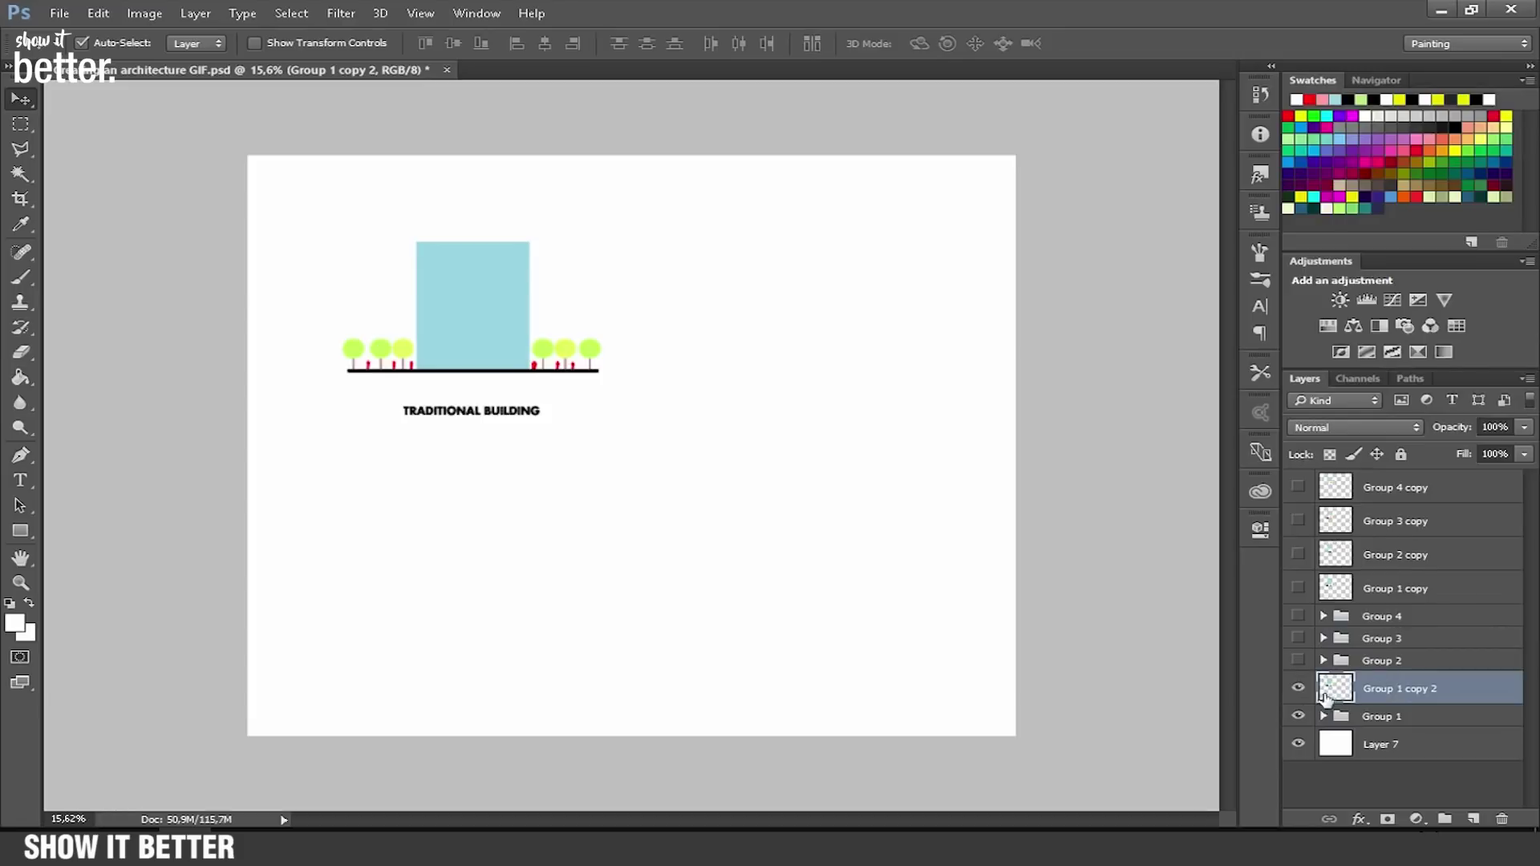
{"action": "left_click", "coordinate": [1298, 688]}
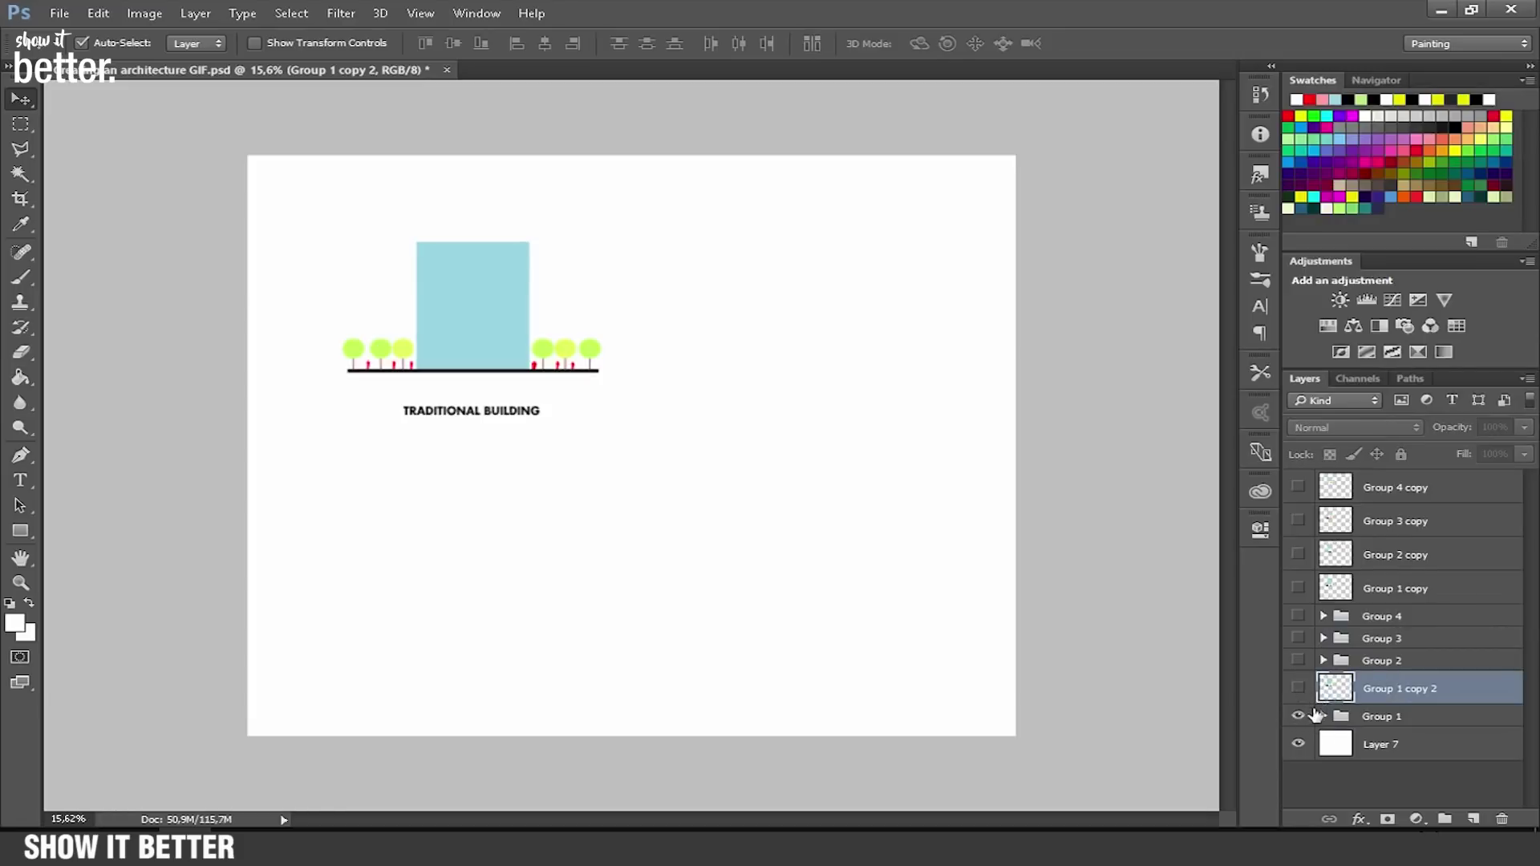
{"action": "left_click", "coordinate": [1324, 717]}
{"action": "scroll", "coordinate": [1328, 720], "scroll_direction": "down", "scroll_amount": 2}
{"action": "scroll", "coordinate": [1329, 720], "scroll_direction": "up", "scroll_amount": 3}
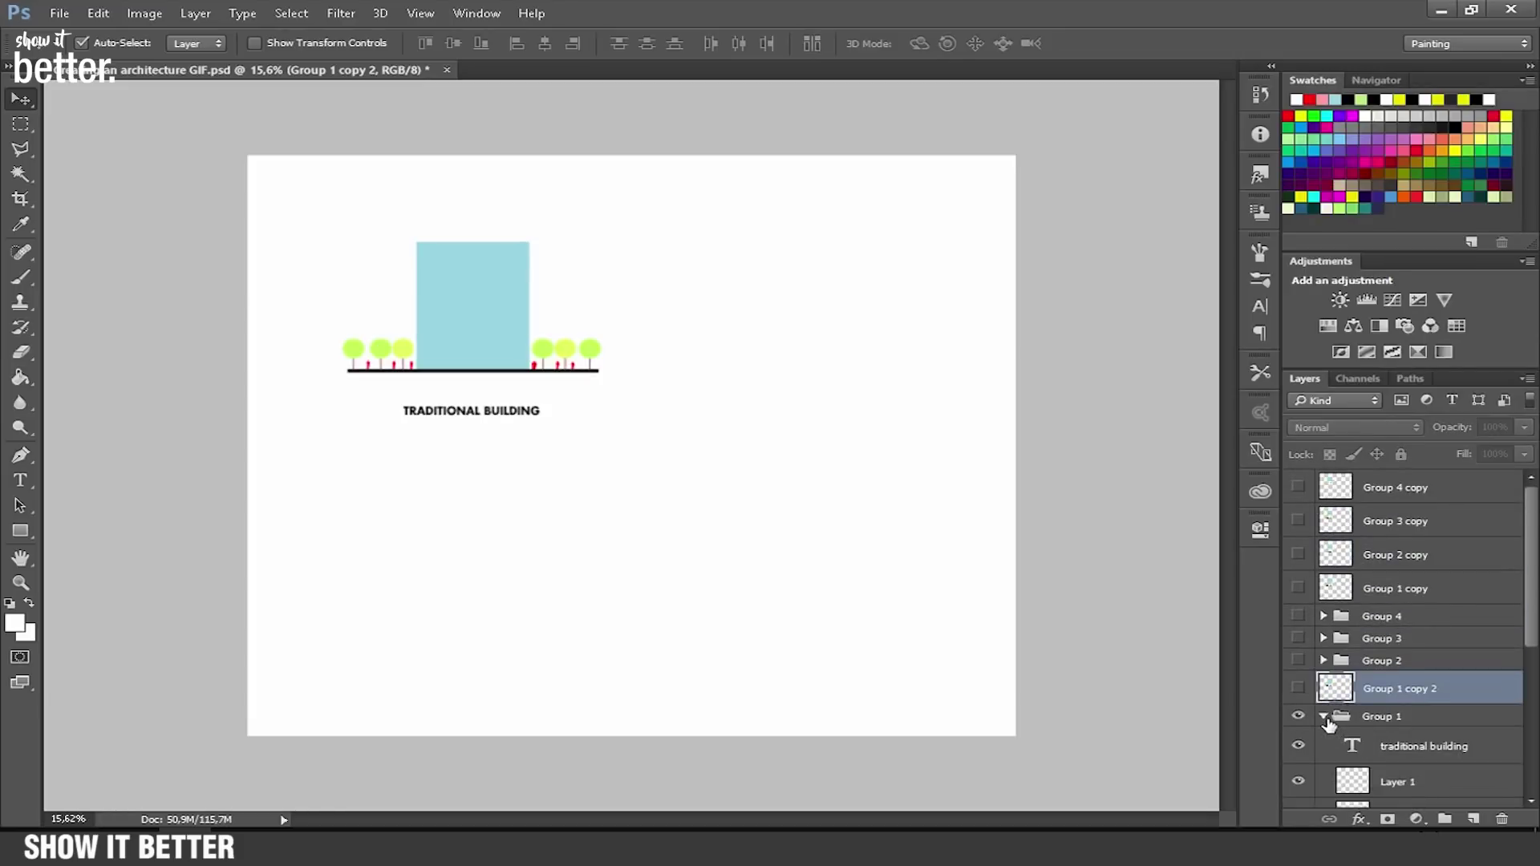
{"action": "left_click", "coordinate": [1324, 717]}
Hide Group 1, delete Group 1 copy 2, and show the Group 1 copy diagram instead.
{"action": "left_click", "coordinate": [1298, 716]}
{"action": "left_click", "coordinate": [1298, 688]}
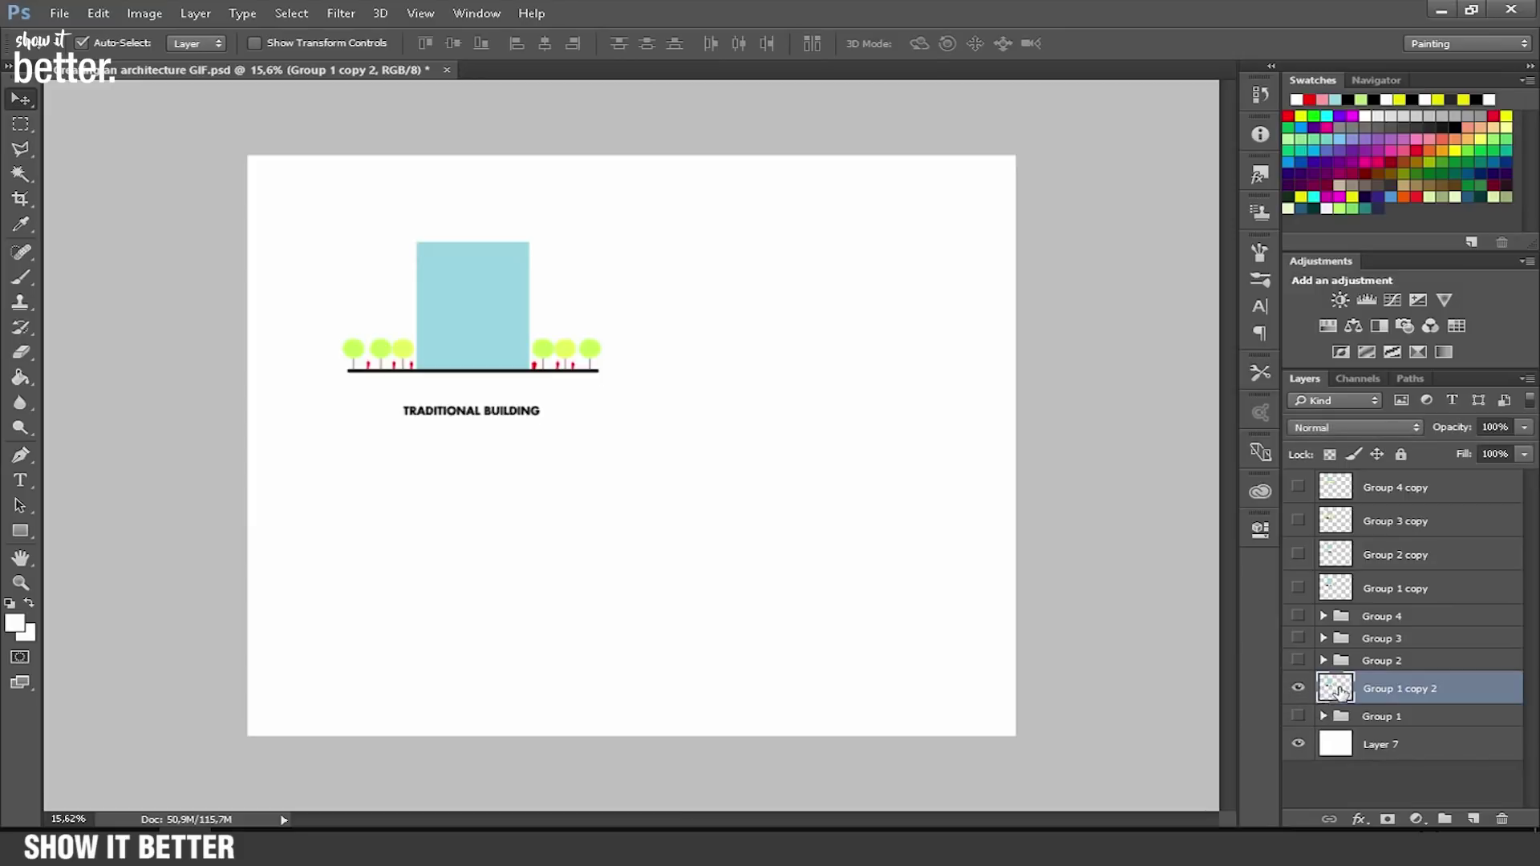
{"action": "left_click", "coordinate": [1299, 687]}
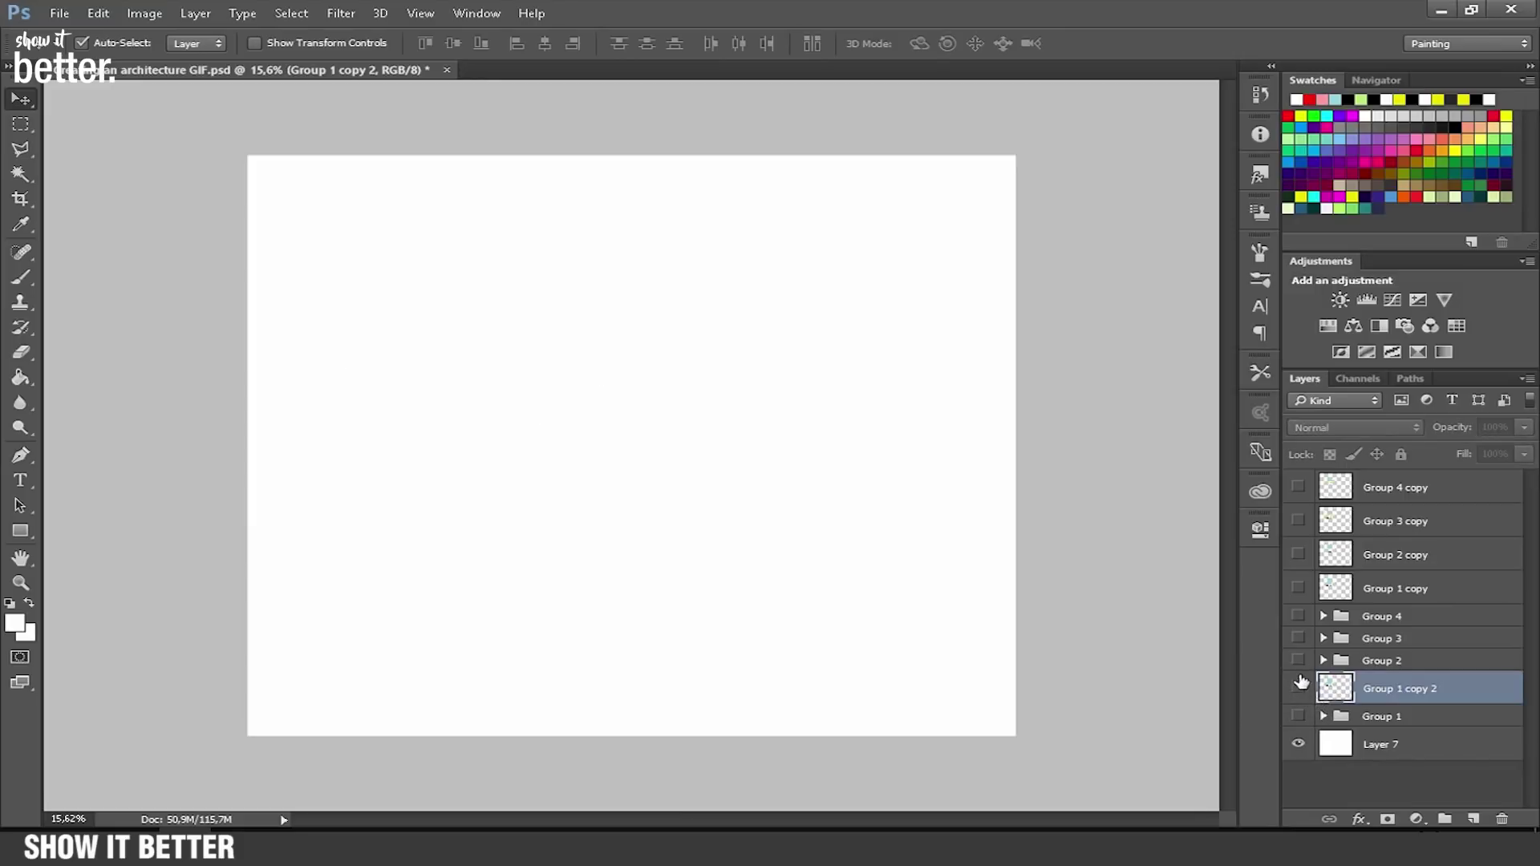
{"action": "key", "text": "Delete"}
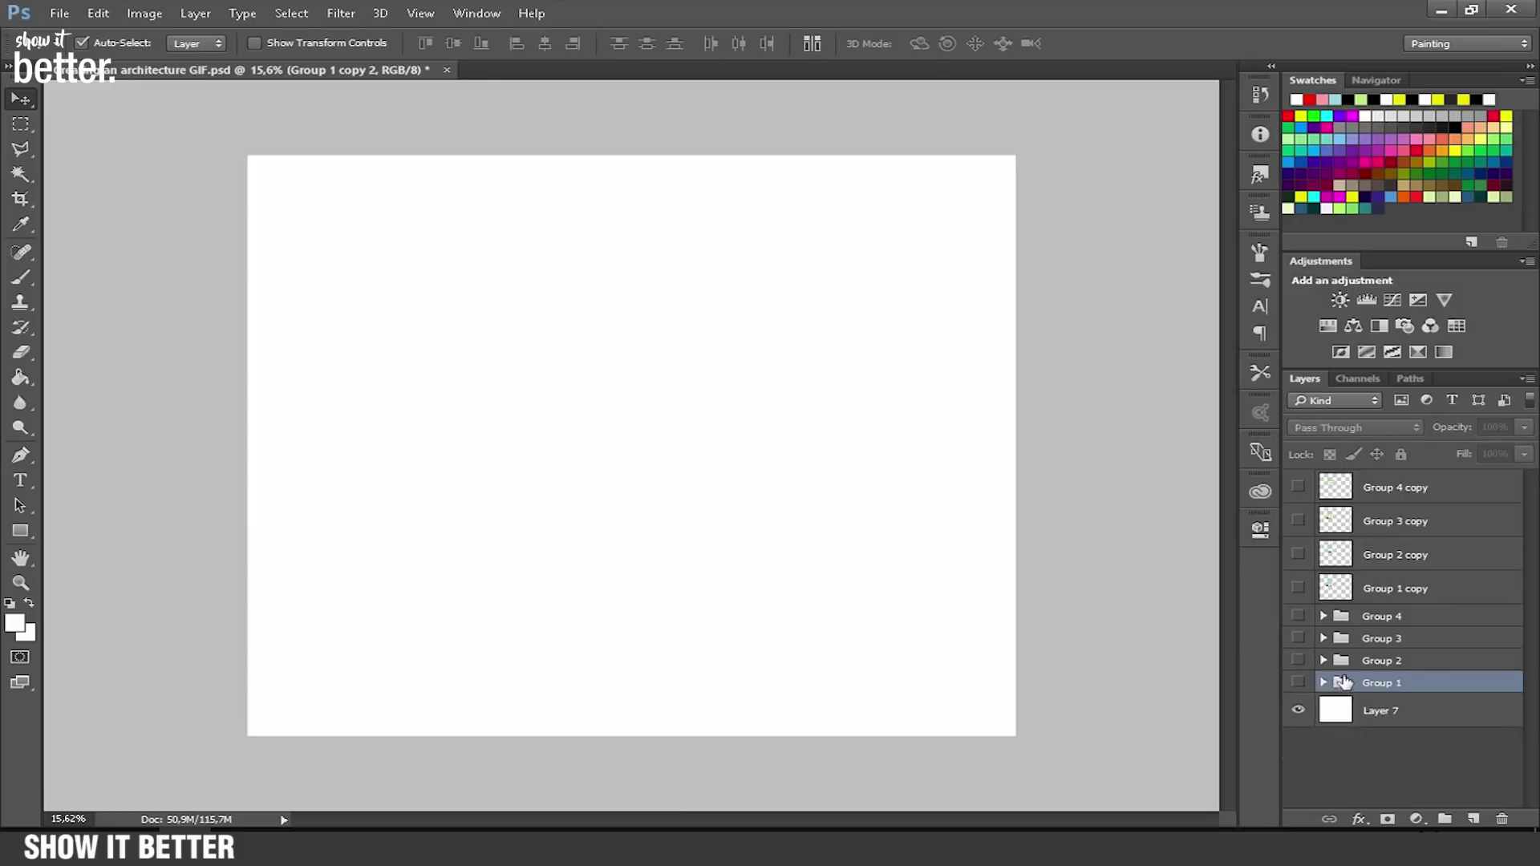
{"action": "left_click", "coordinate": [1299, 589]}
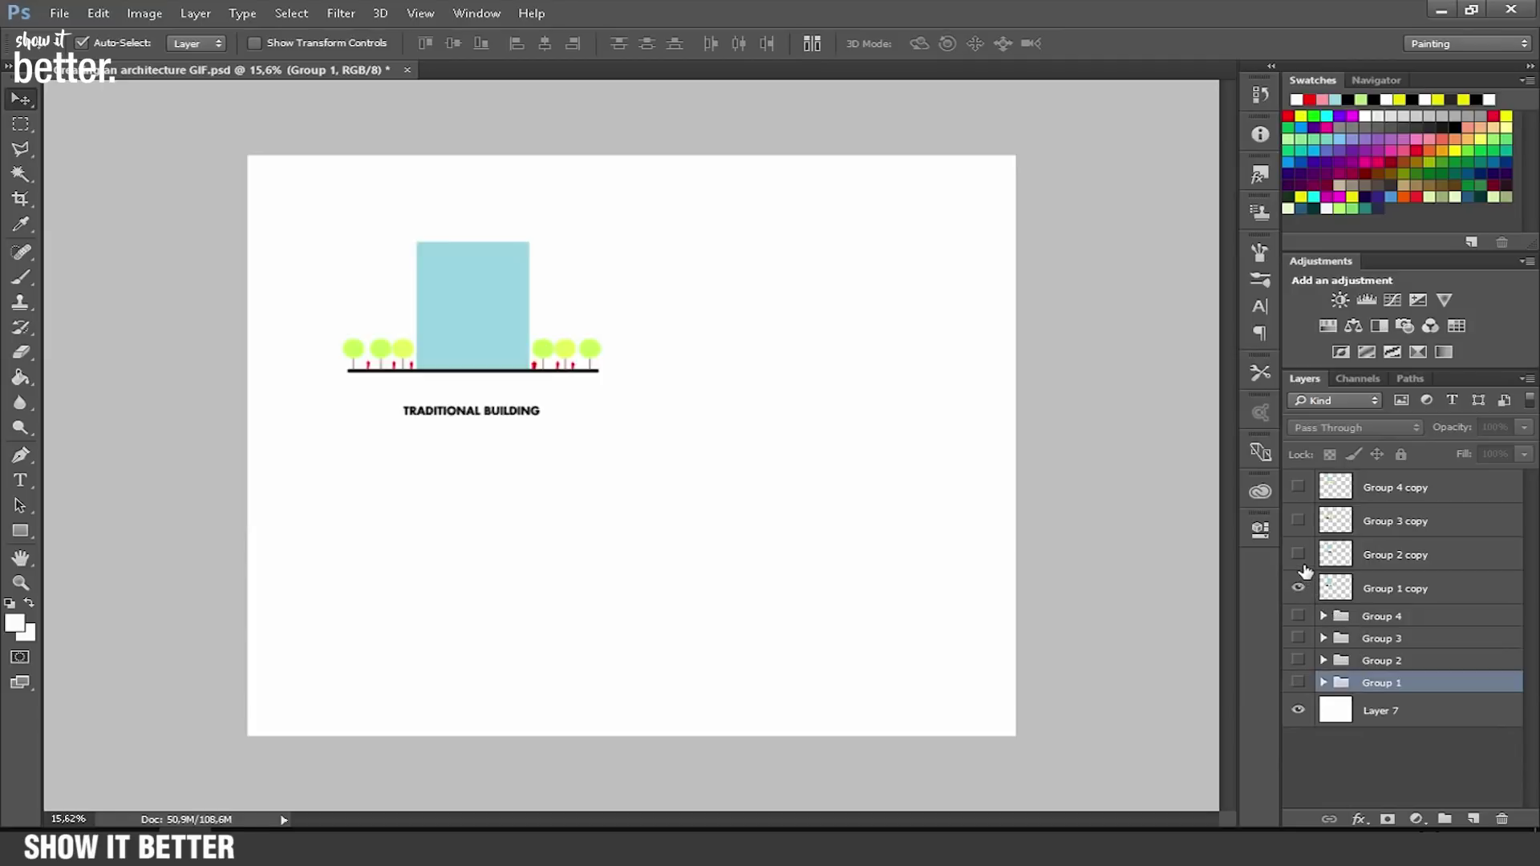
Preview each copy alone: TRADITIONAL BUILDING, PUBLIC FLOOR, BUILDING FLEXIBILITY, ADJUSTABLE VIEWS.
{"action": "left_click", "coordinate": [1299, 555]}
{"action": "left_click", "coordinate": [1299, 555]}
{"action": "left_click", "coordinate": [1299, 588]}
{"action": "left_click", "coordinate": [1299, 555]}
{"action": "left_click", "coordinate": [1298, 556]}
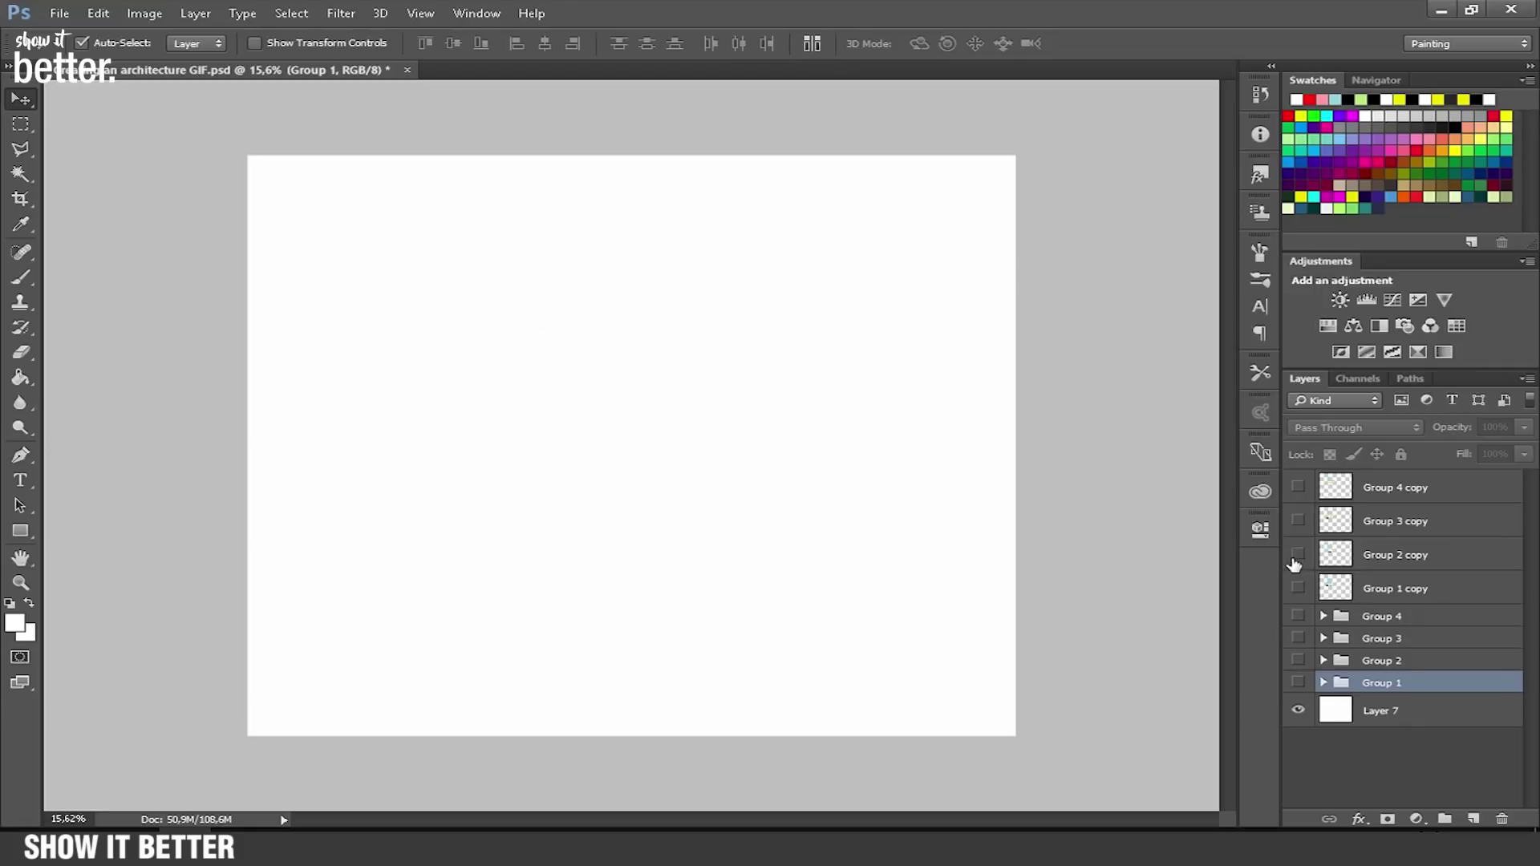
{"action": "left_click", "coordinate": [1298, 589]}
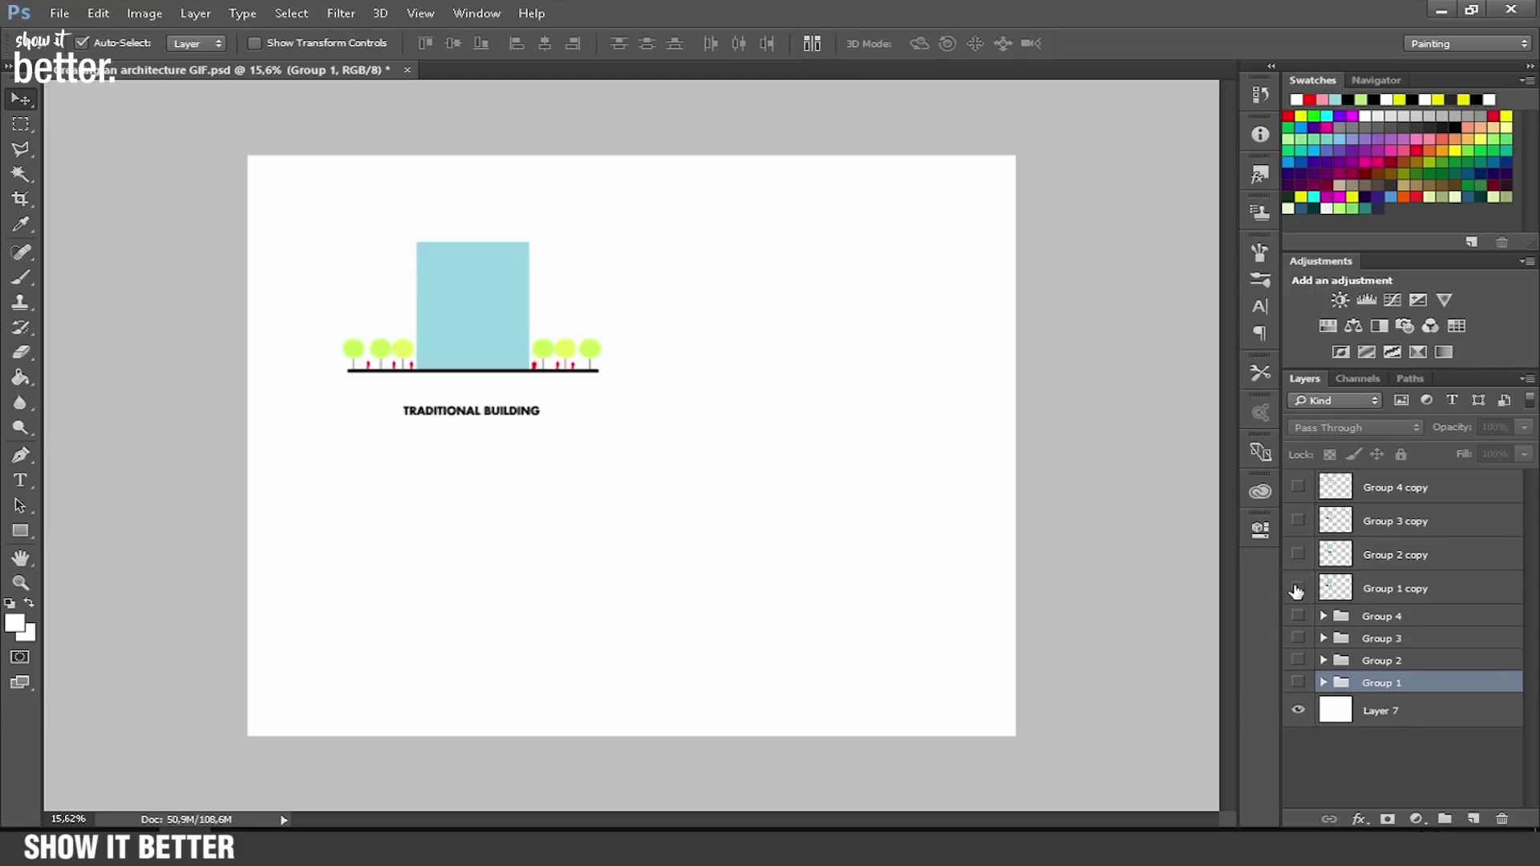
{"action": "left_click", "coordinate": [1298, 589]}
{"action": "left_click", "coordinate": [1299, 555]}
{"action": "left_click", "coordinate": [1298, 555]}
{"action": "left_click", "coordinate": [1299, 521]}
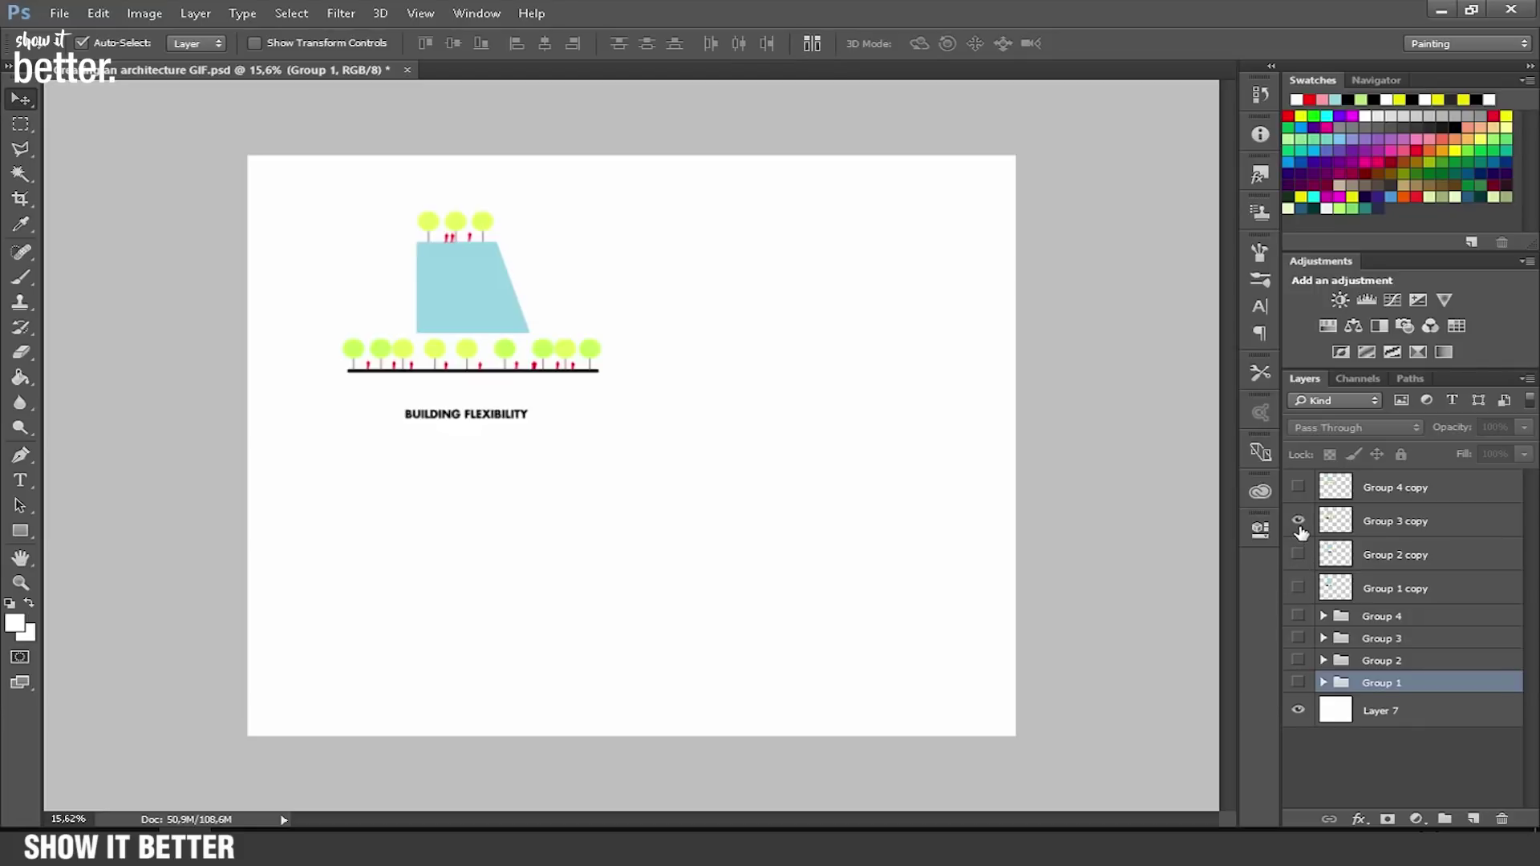
{"action": "left_click", "coordinate": [1299, 521]}
{"action": "left_click", "coordinate": [1299, 488]}
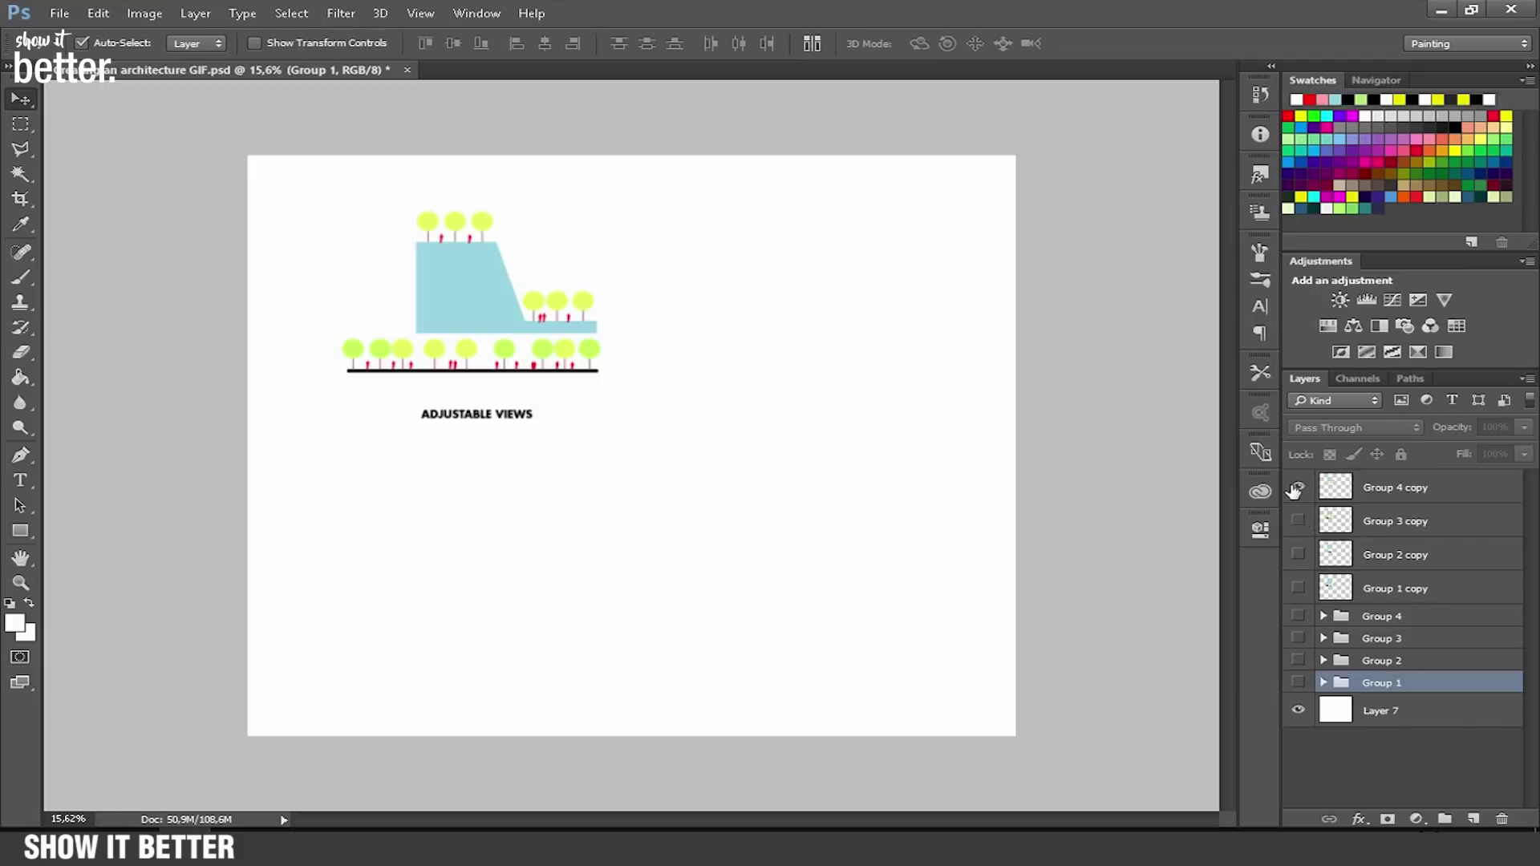
{"action": "left_click", "coordinate": [1299, 488]}
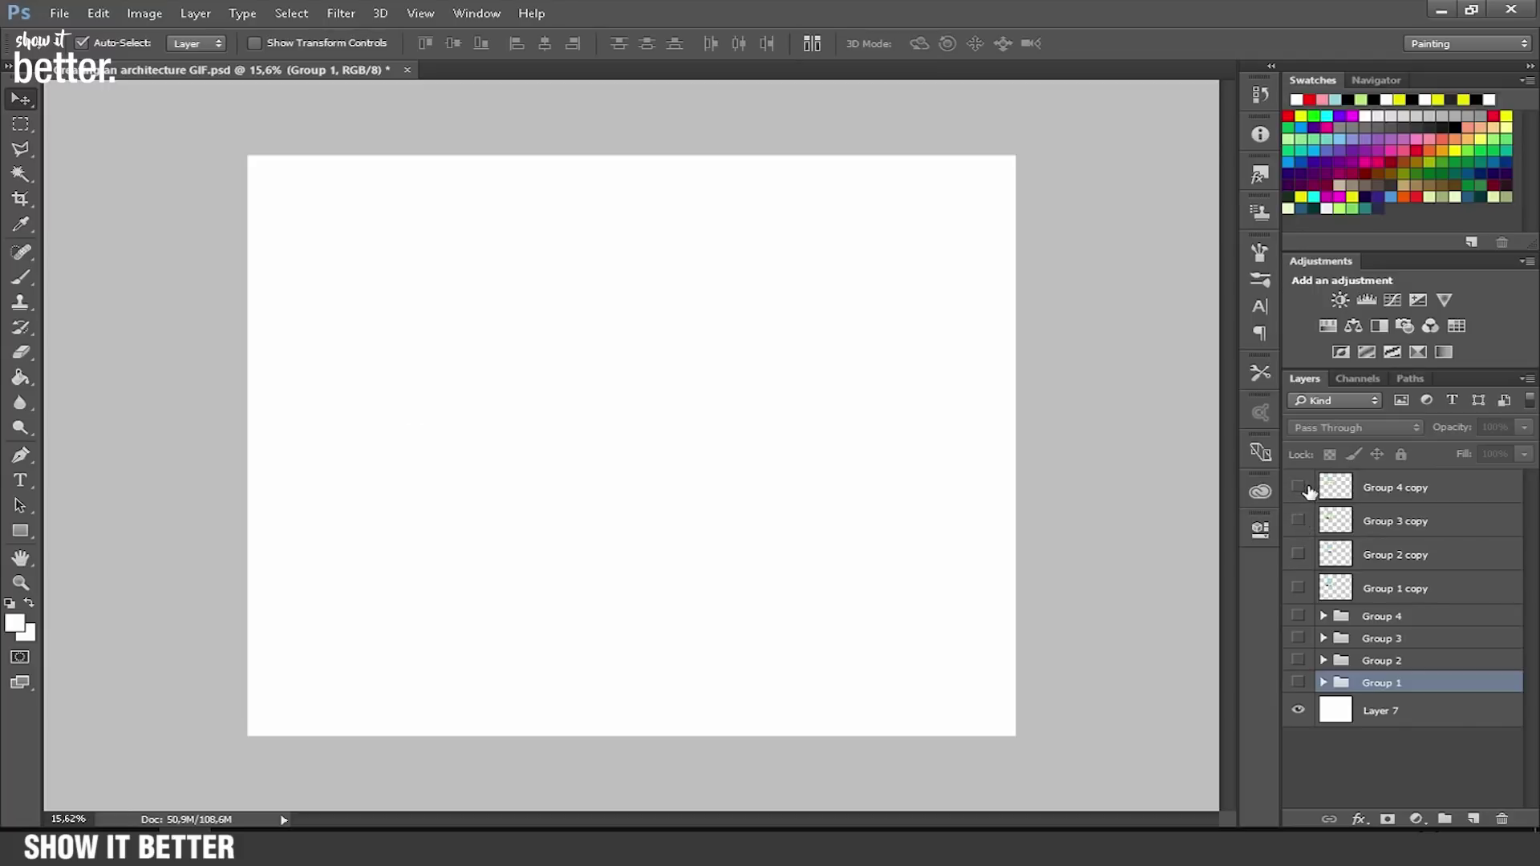
Turn on all four diagram copies so they show stacked together.
{"action": "left_click", "coordinate": [1299, 488]}
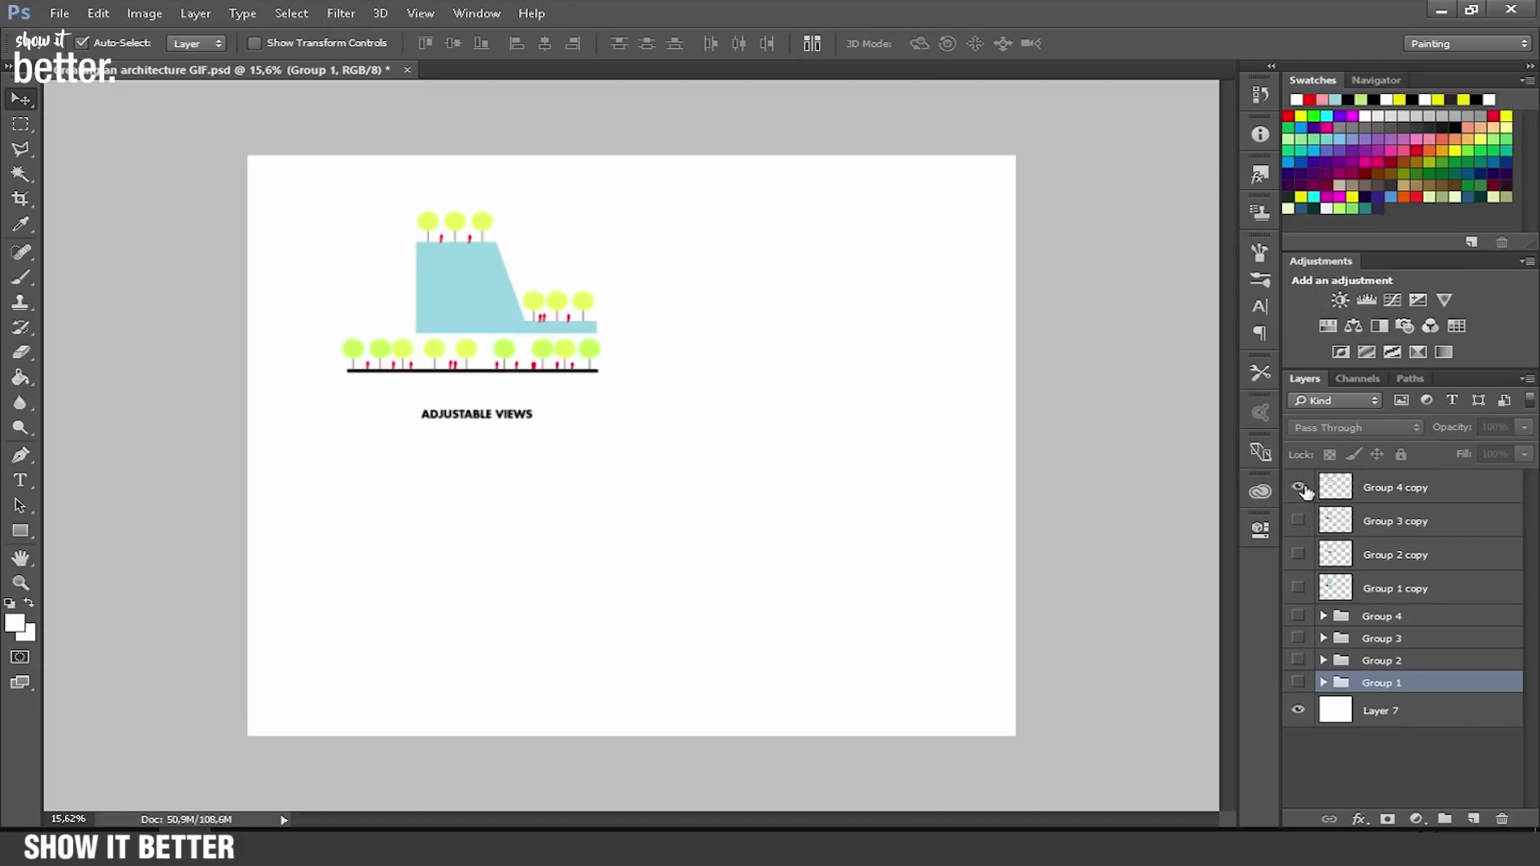
{"action": "left_click", "coordinate": [1299, 556]}
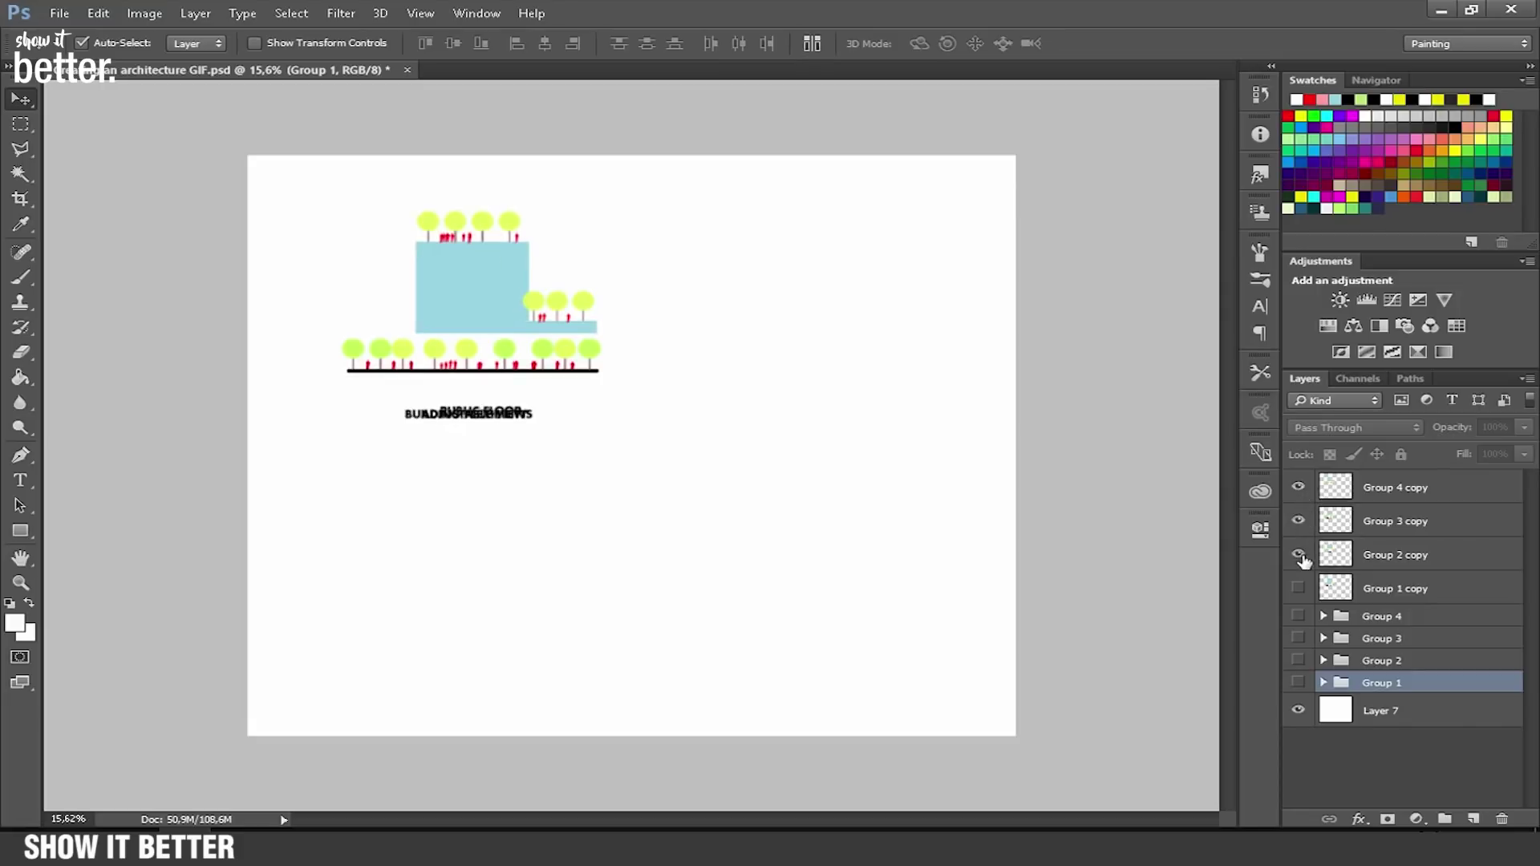
{"action": "left_click", "coordinate": [1299, 589]}
{"action": "scroll", "coordinate": [449, 313], "scroll_direction": "up", "scroll_amount": 4}
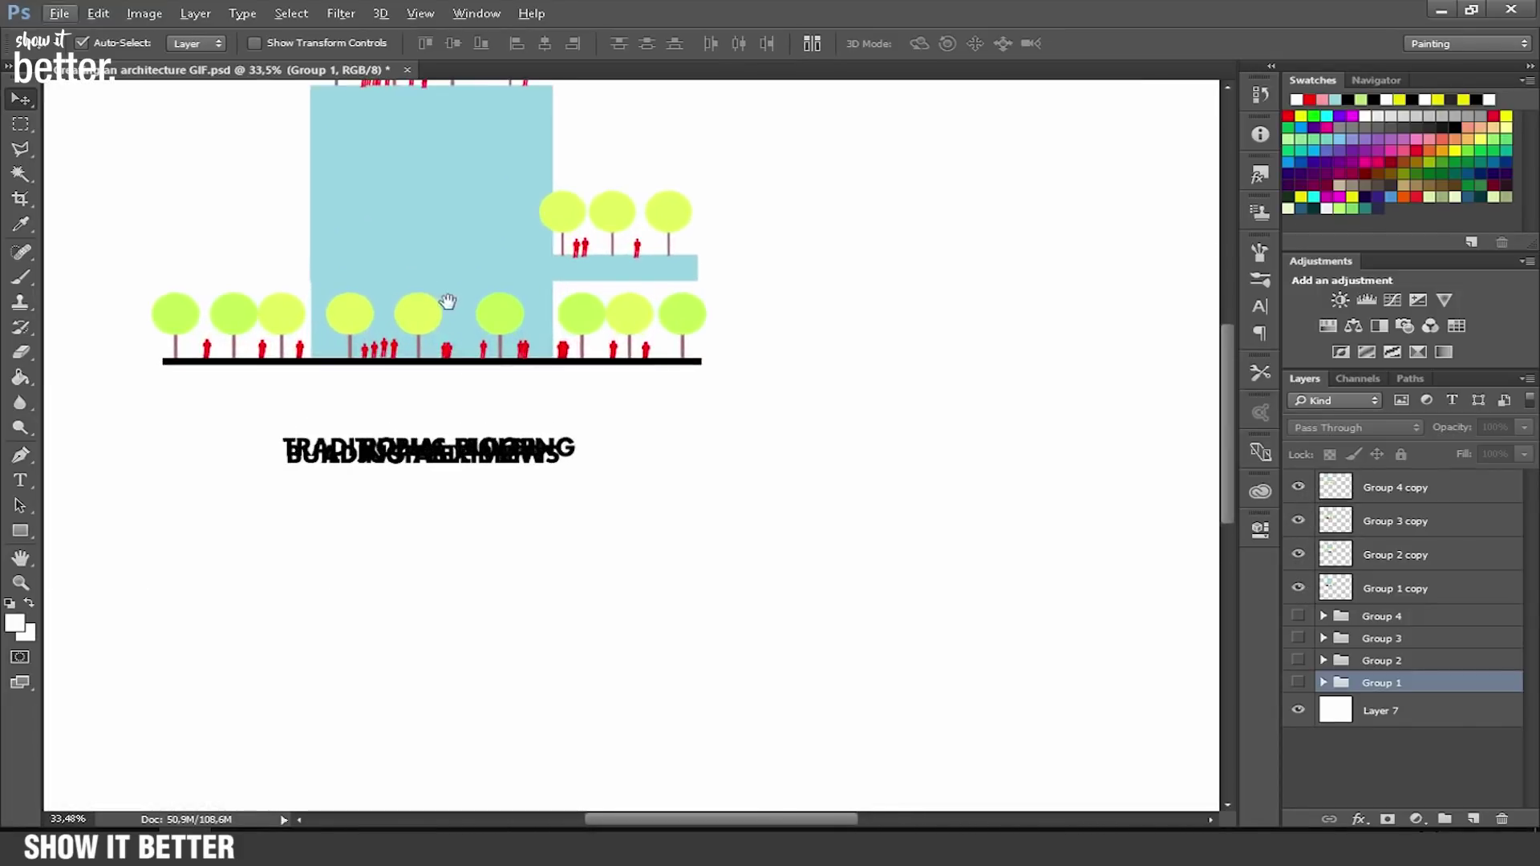
Drag the ADJUSTABLE VIEWS (Group 4 copy) artwork right to test it, then undo so it stays stacked.
{"action": "scroll", "coordinate": [426, 363], "scroll_direction": "down", "scroll_amount": 2}
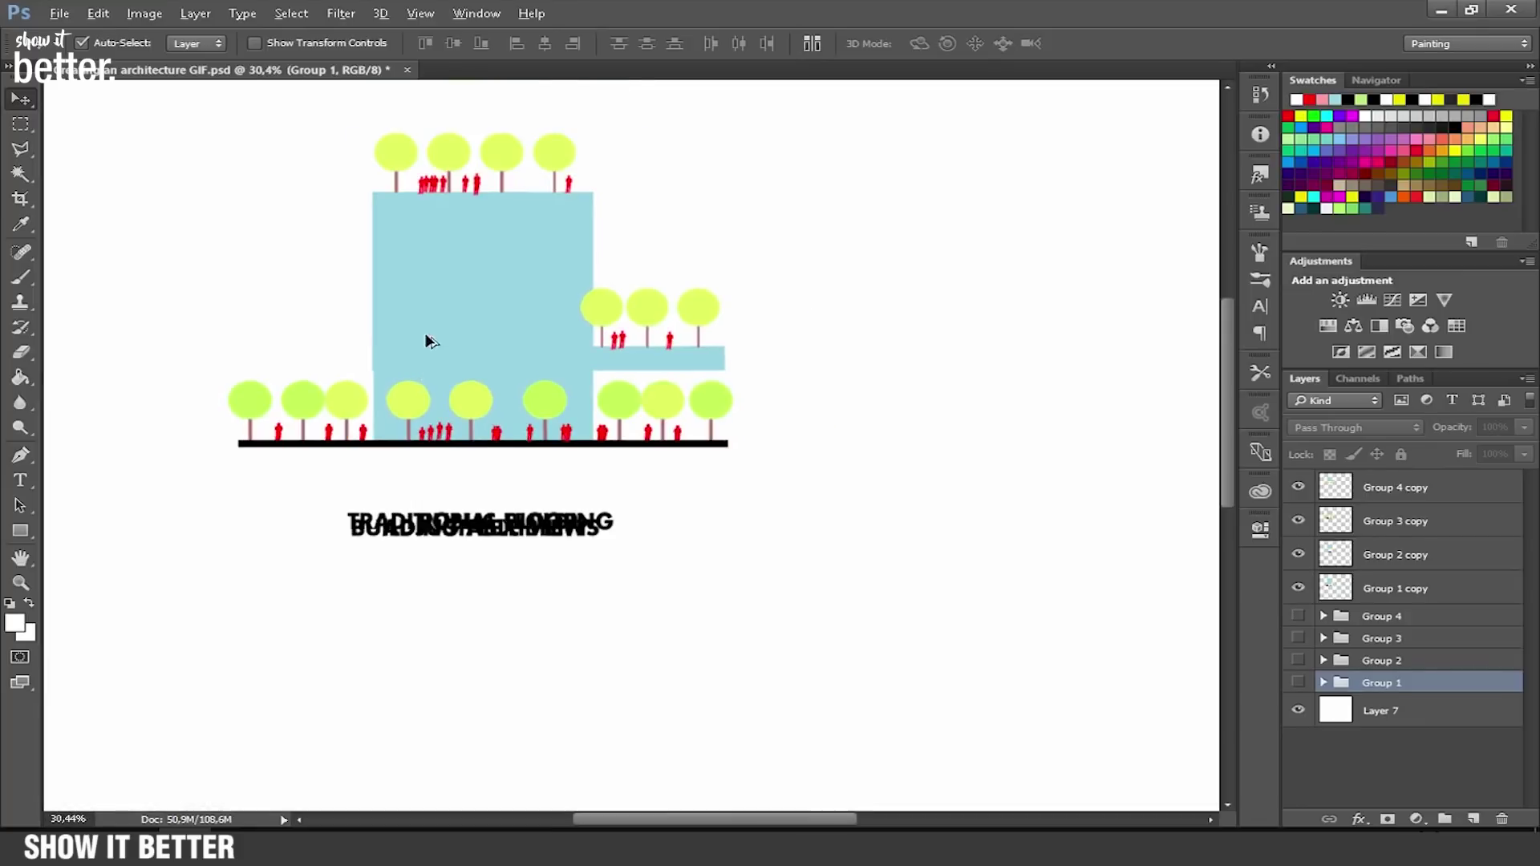
{"action": "left_click_drag", "start_coordinate": [457, 300], "coordinate": [584, 336]}
{"action": "left_click_drag", "start_coordinate": [495, 286], "coordinate": [1008, 312]}
{"action": "key", "text": "ctrl+z"}
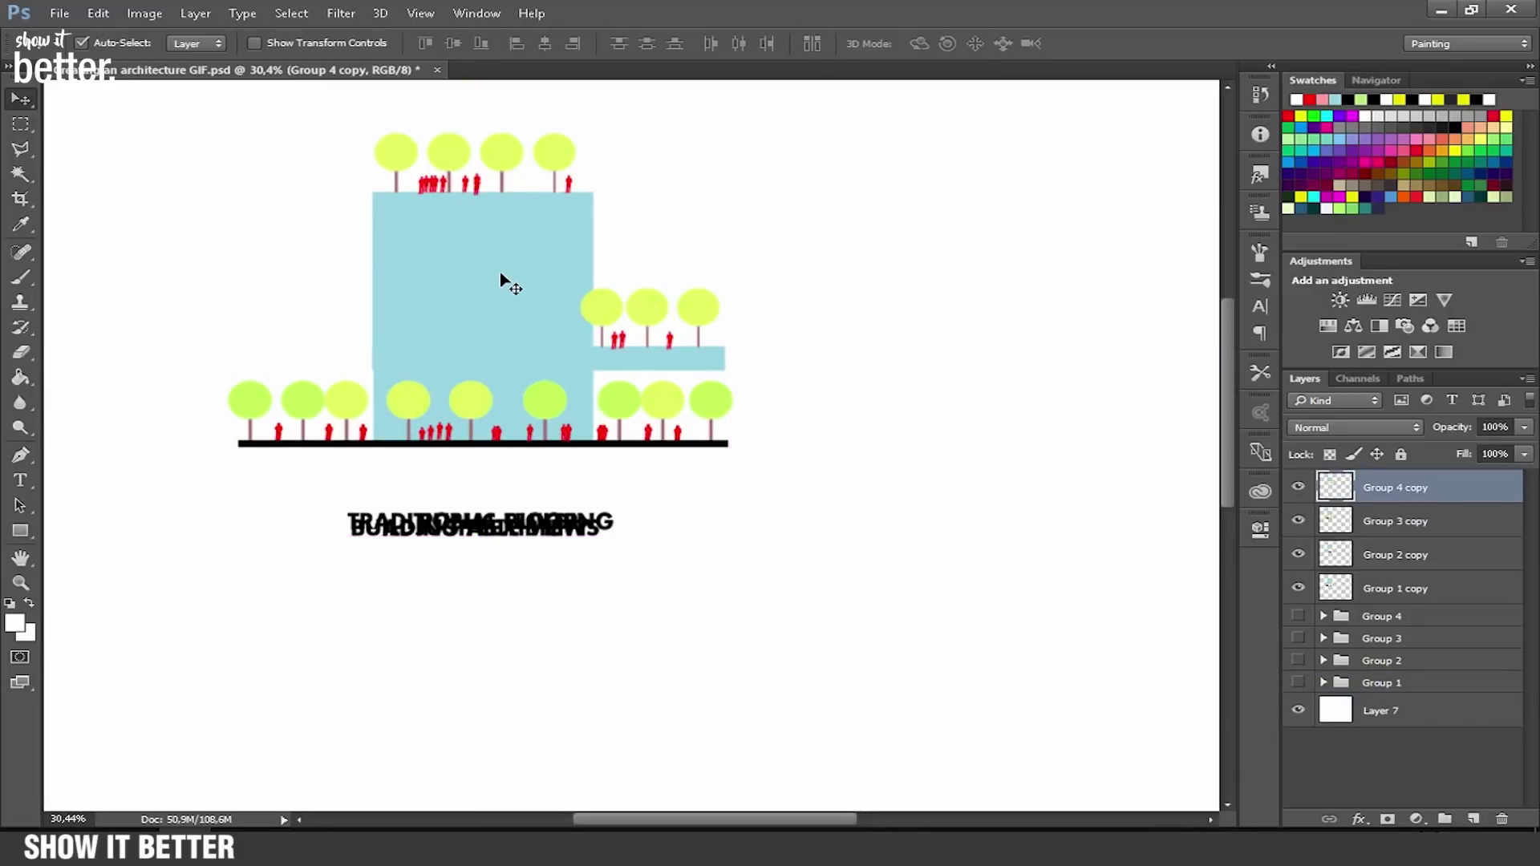
{"action": "left_click_drag", "start_coordinate": [474, 292], "coordinate": [990, 296]}
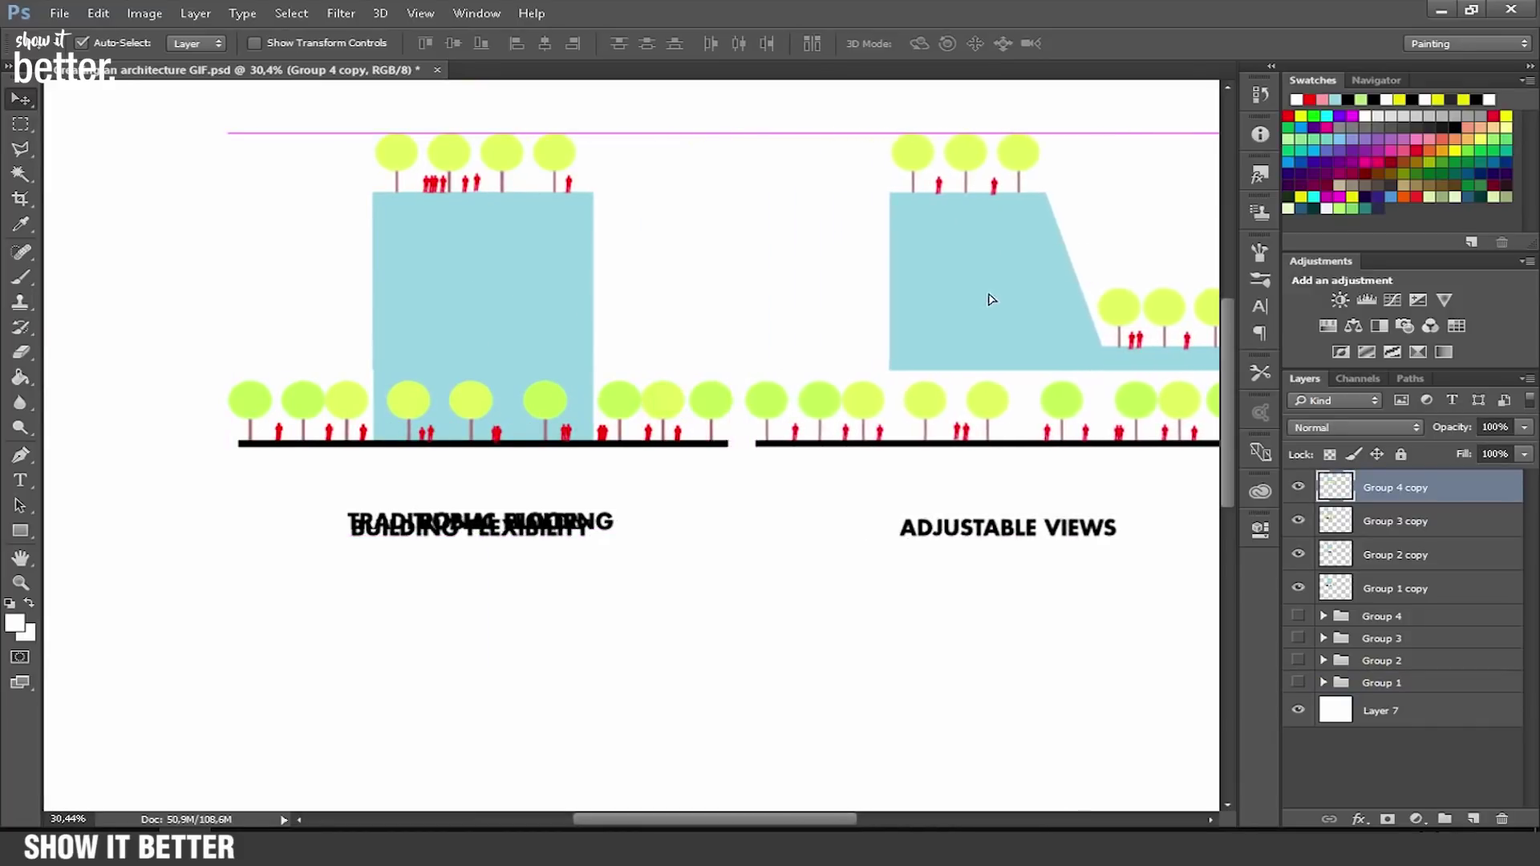
{"action": "key", "text": "ctrl+z"}
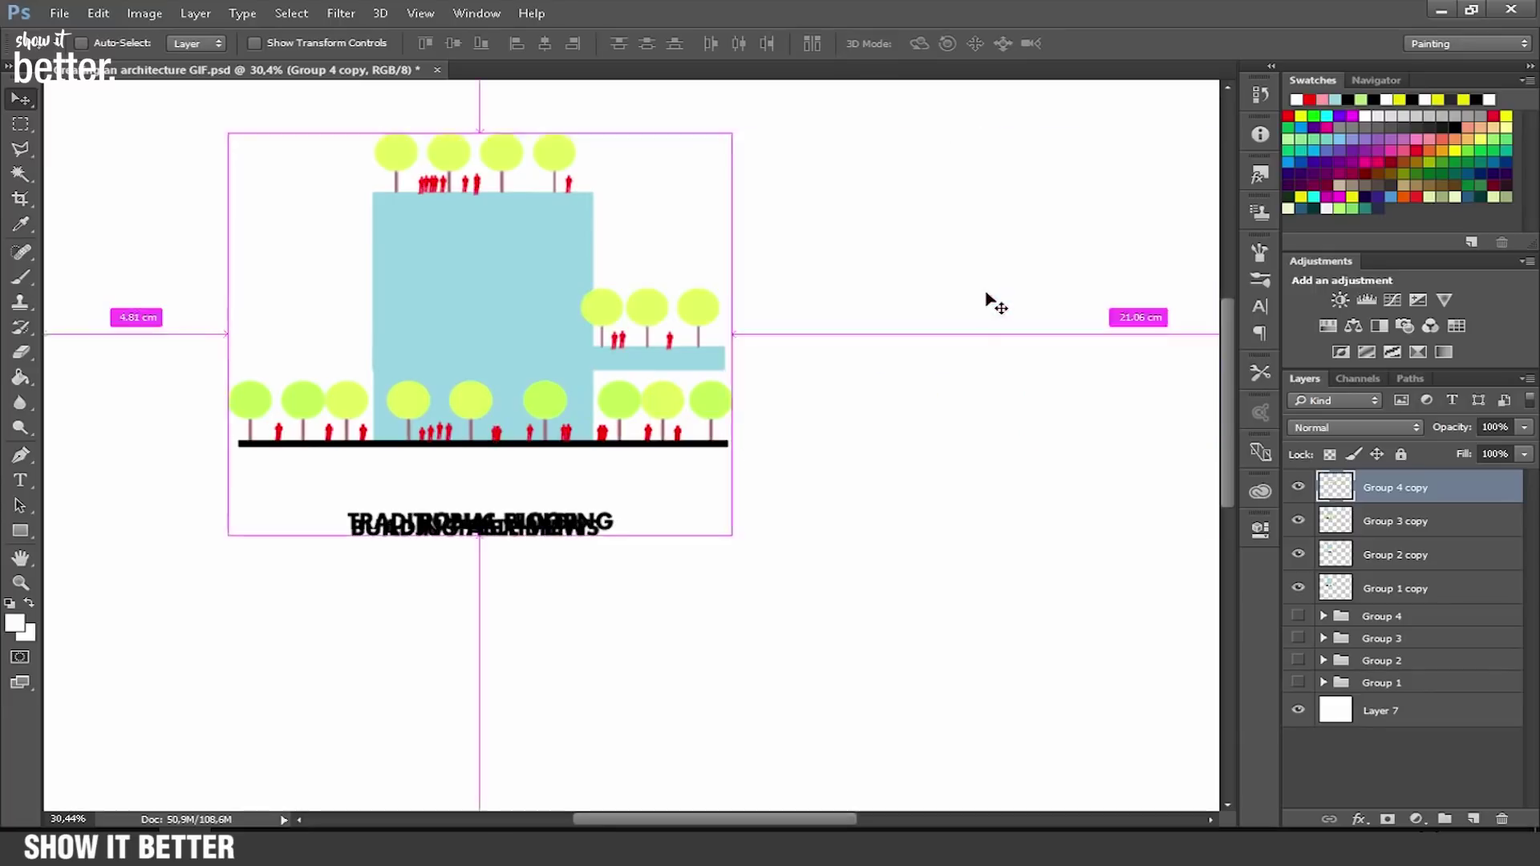
{"action": "left_click", "coordinate": [60, 14]}
Create a new International Paper A3 document, 297 × 420 mm at 300 ppi.
{"action": "left_click", "coordinate": [76, 32]}
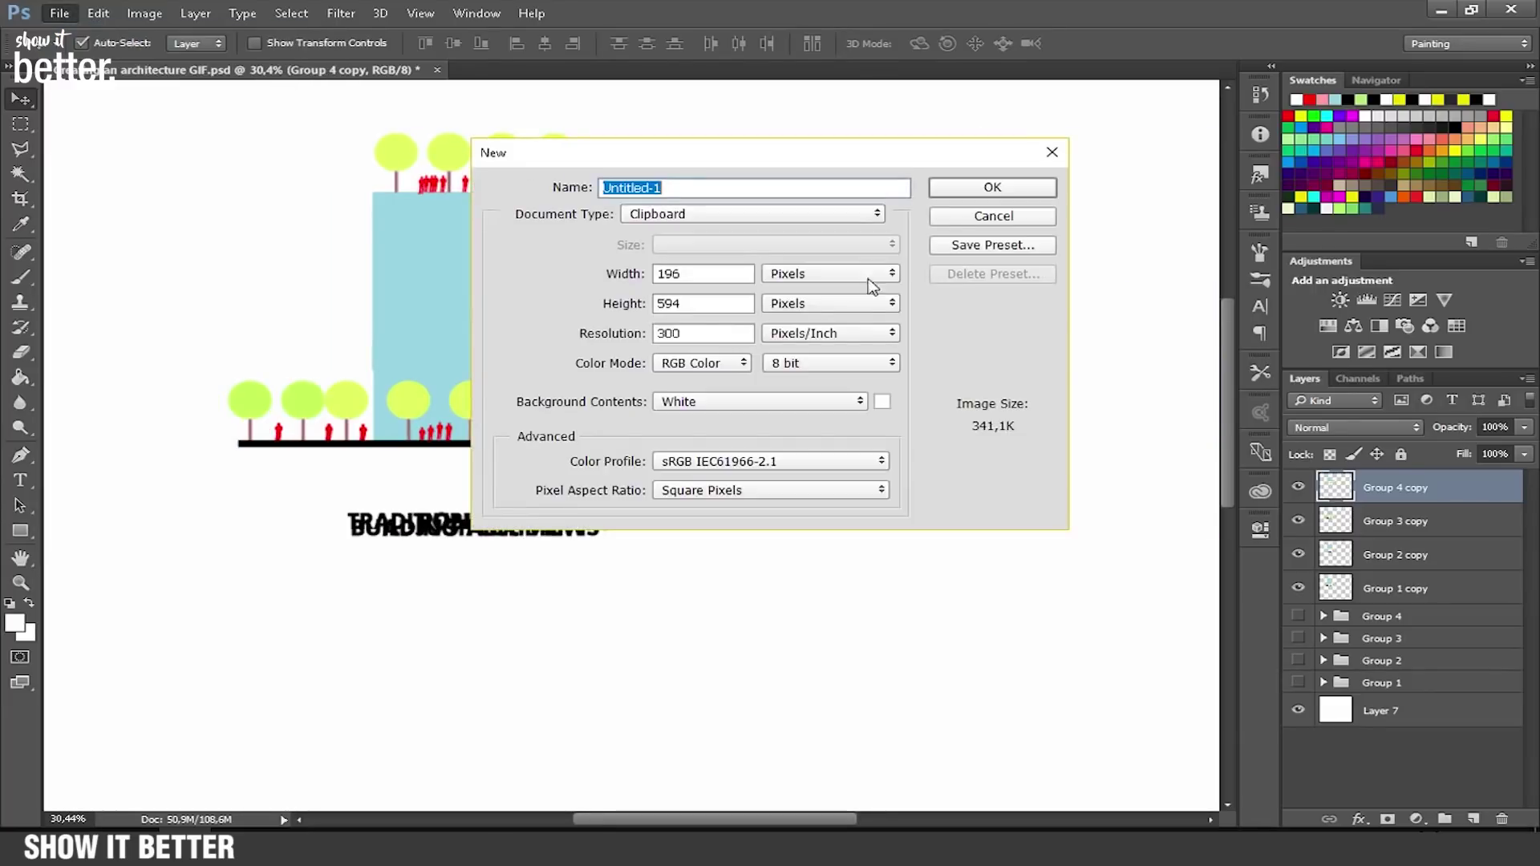
{"action": "left_click", "coordinate": [722, 213]}
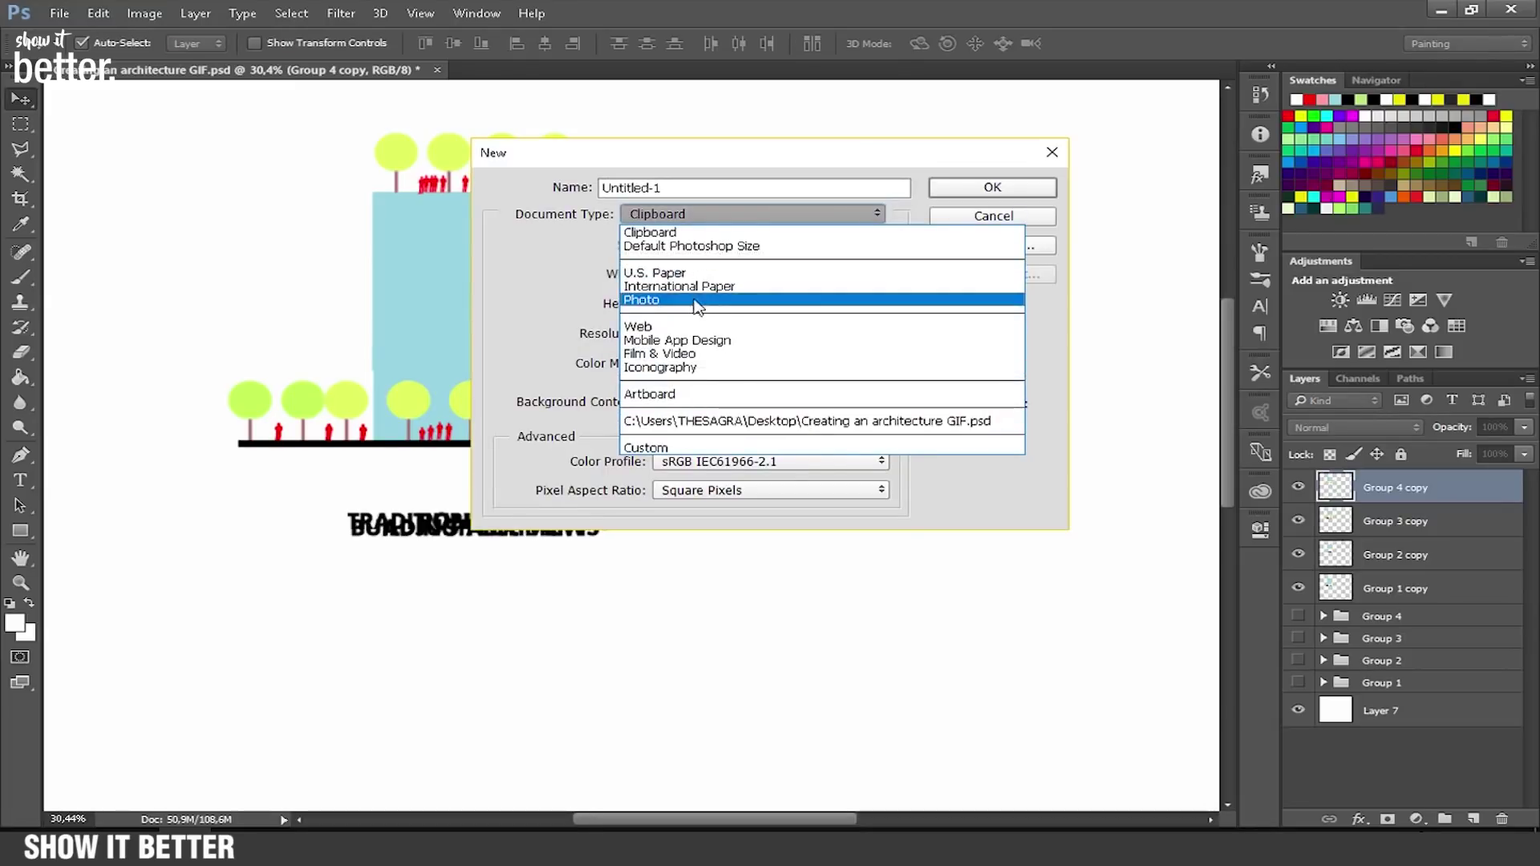
{"action": "left_click", "coordinate": [691, 288]}
{"action": "left_click", "coordinate": [714, 246]}
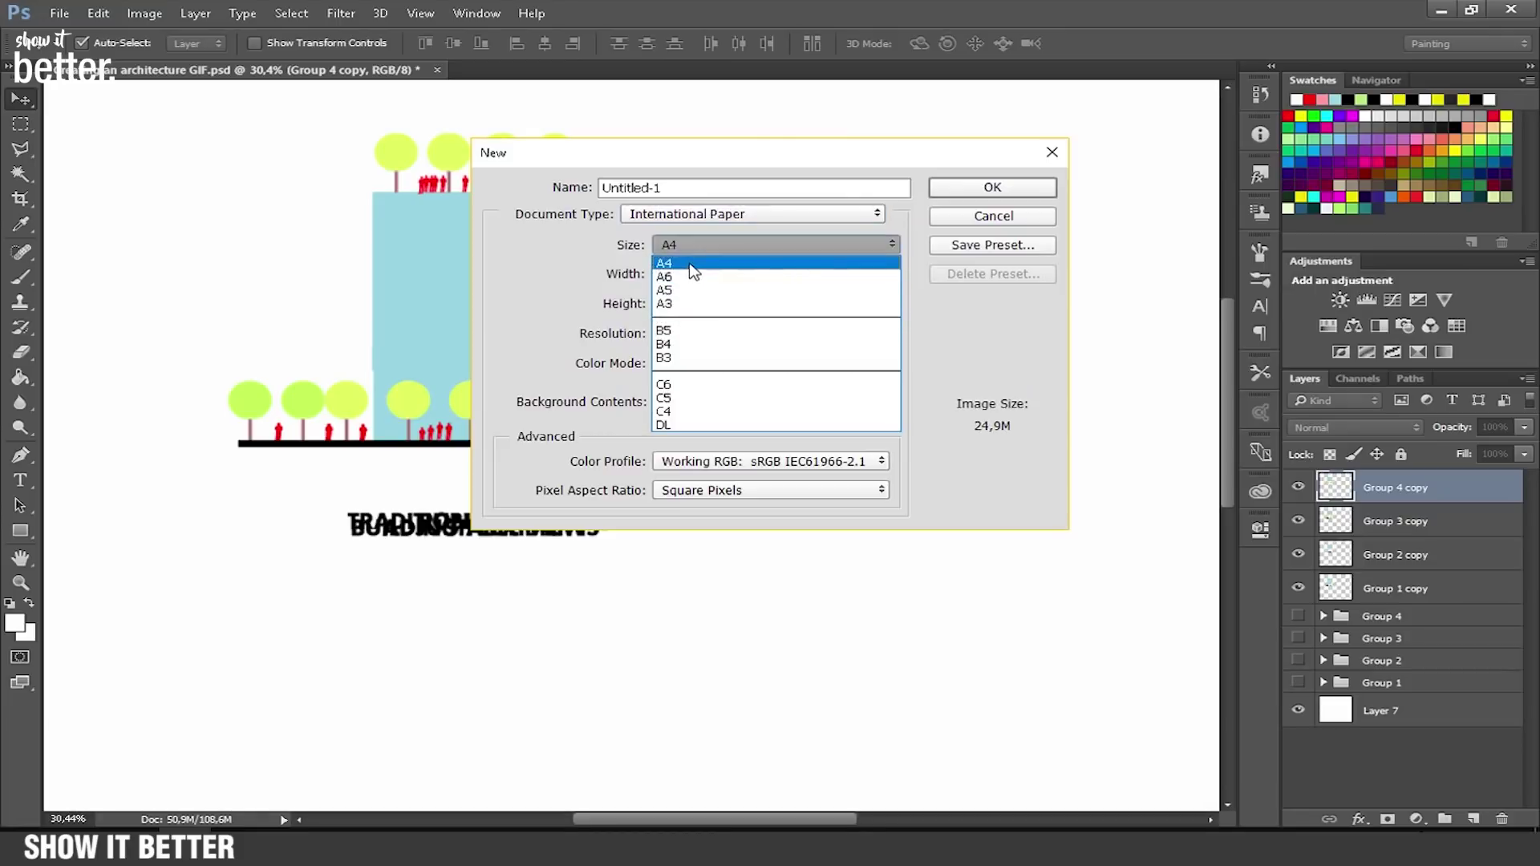
{"action": "left_click", "coordinate": [686, 303]}
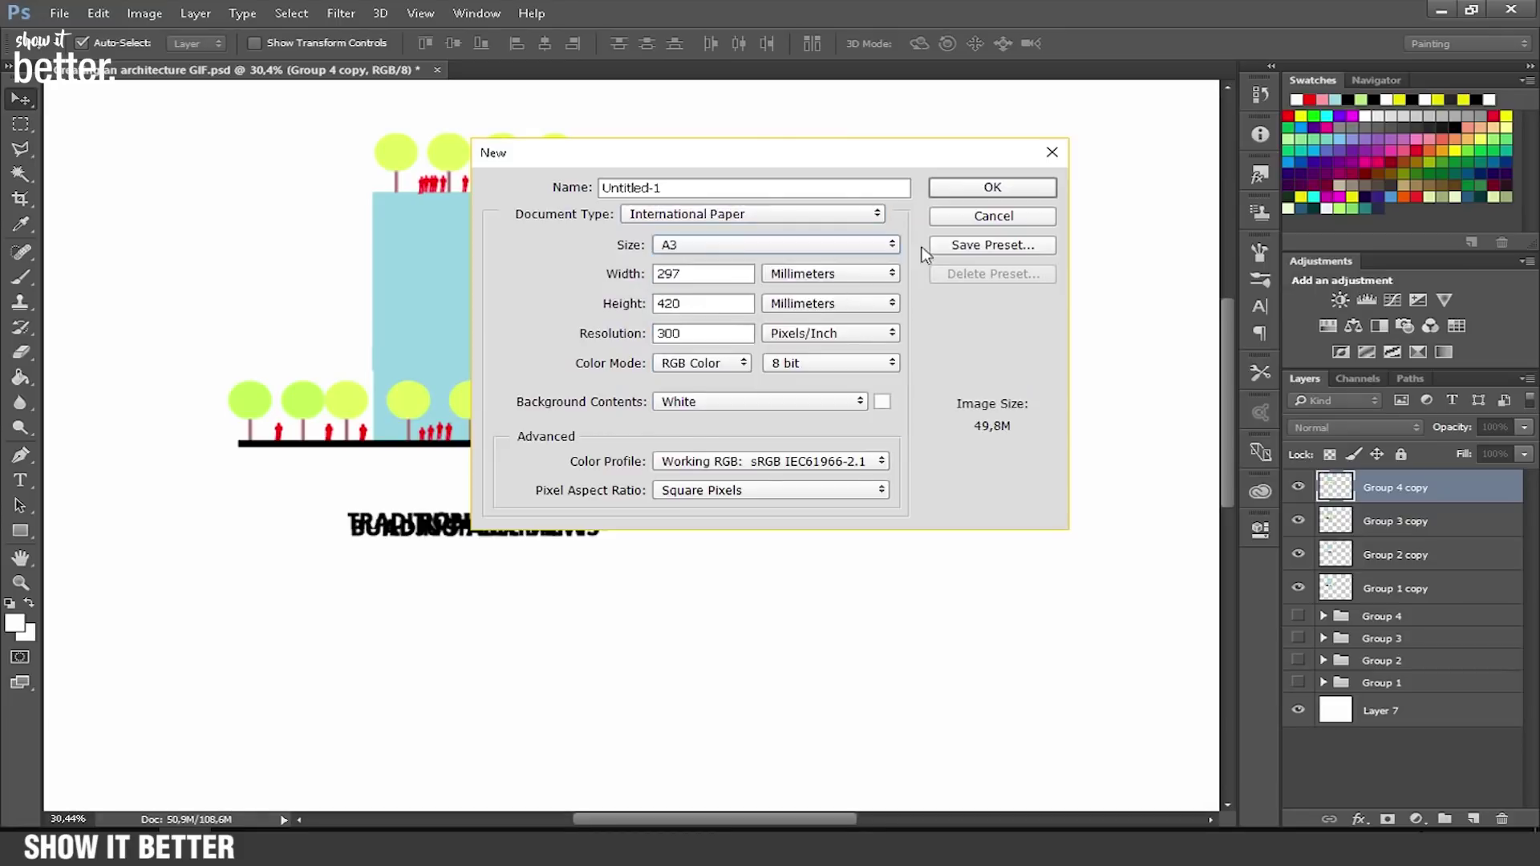
{"action": "left_click", "coordinate": [991, 190]}
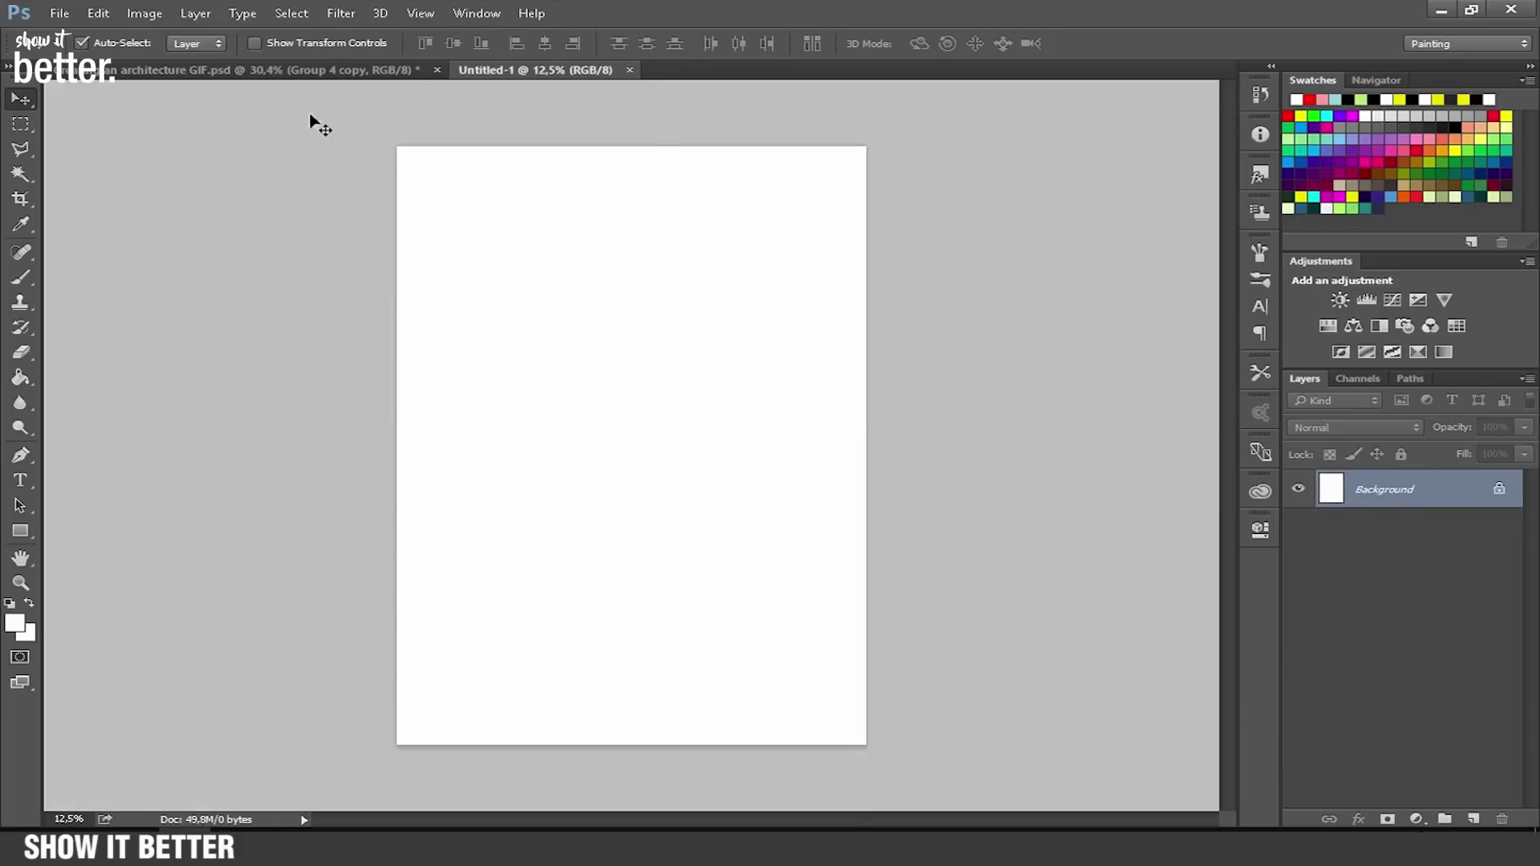
Select Group 1–4 copy in the architecture GIF file and drag them onto Untitled-1.
{"action": "left_click", "coordinate": [289, 71]}
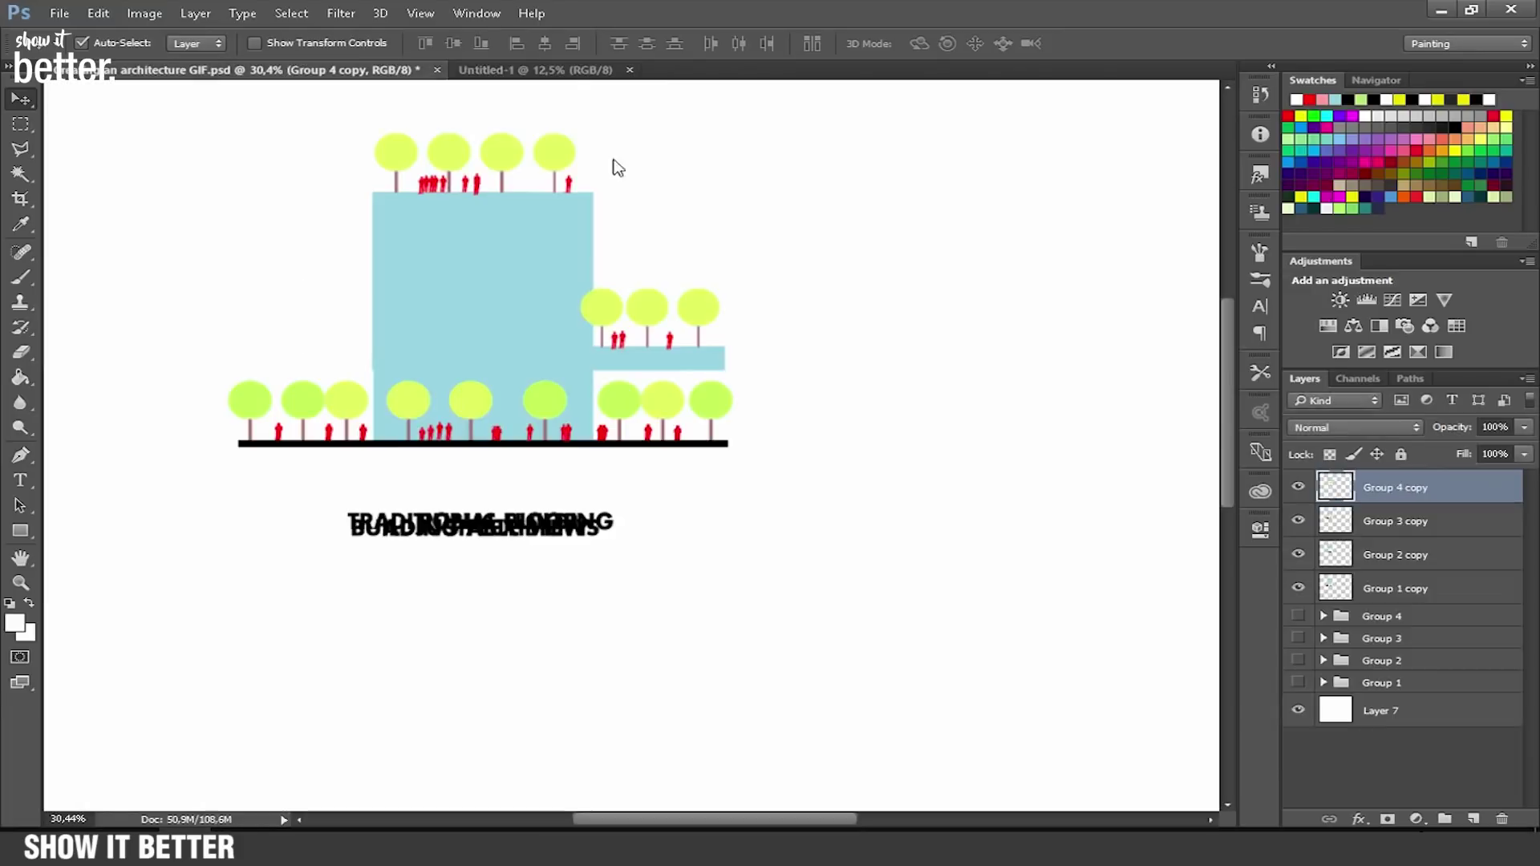
{"action": "left_click", "coordinate": [1397, 595], "text": "shift"}
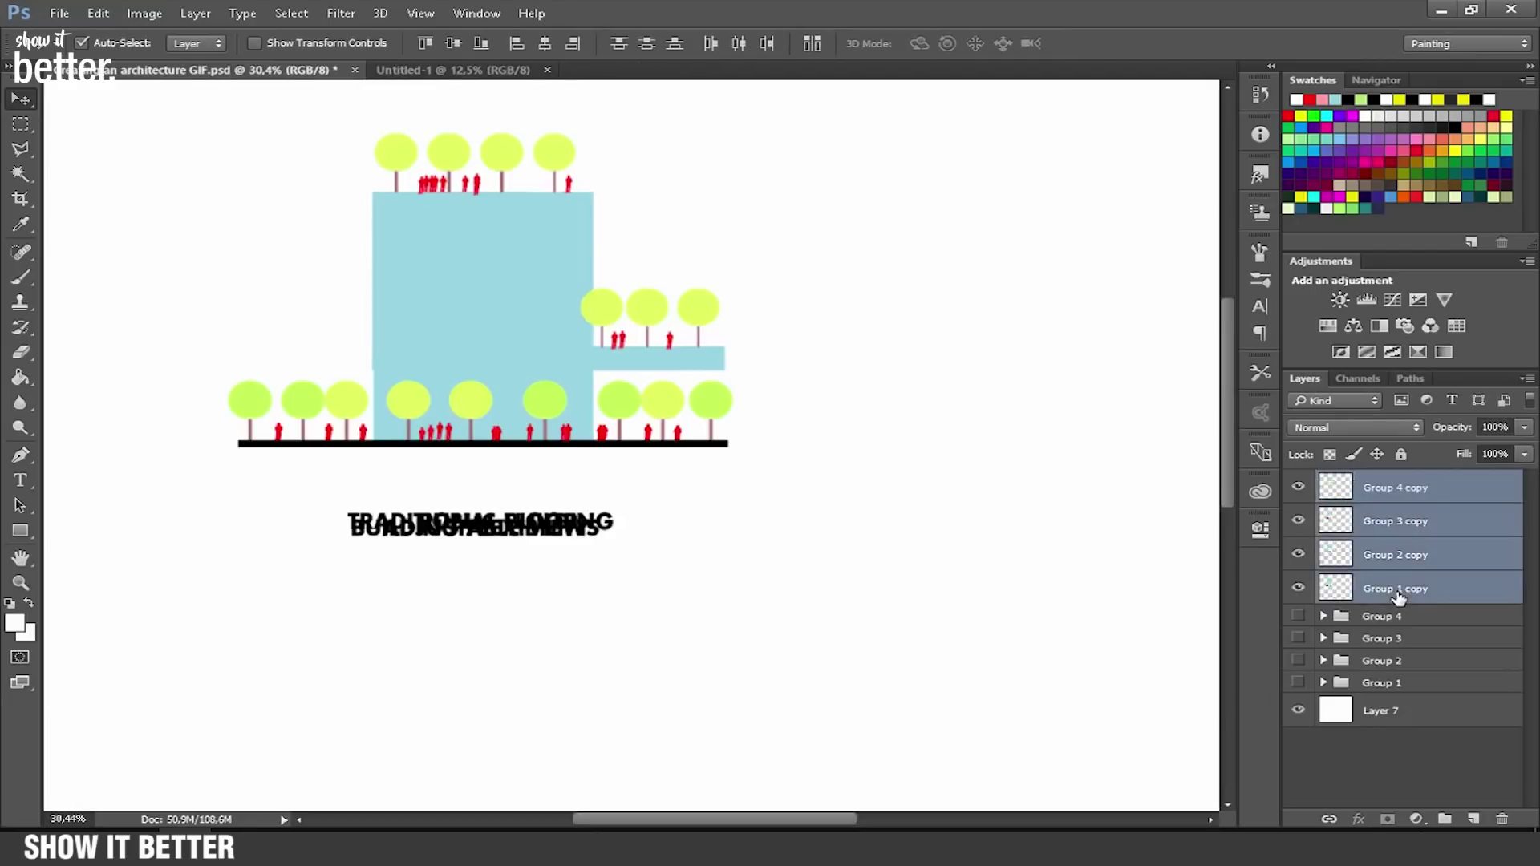
{"action": "left_click", "coordinate": [1400, 622]}
{"action": "left_click", "coordinate": [1399, 588]}
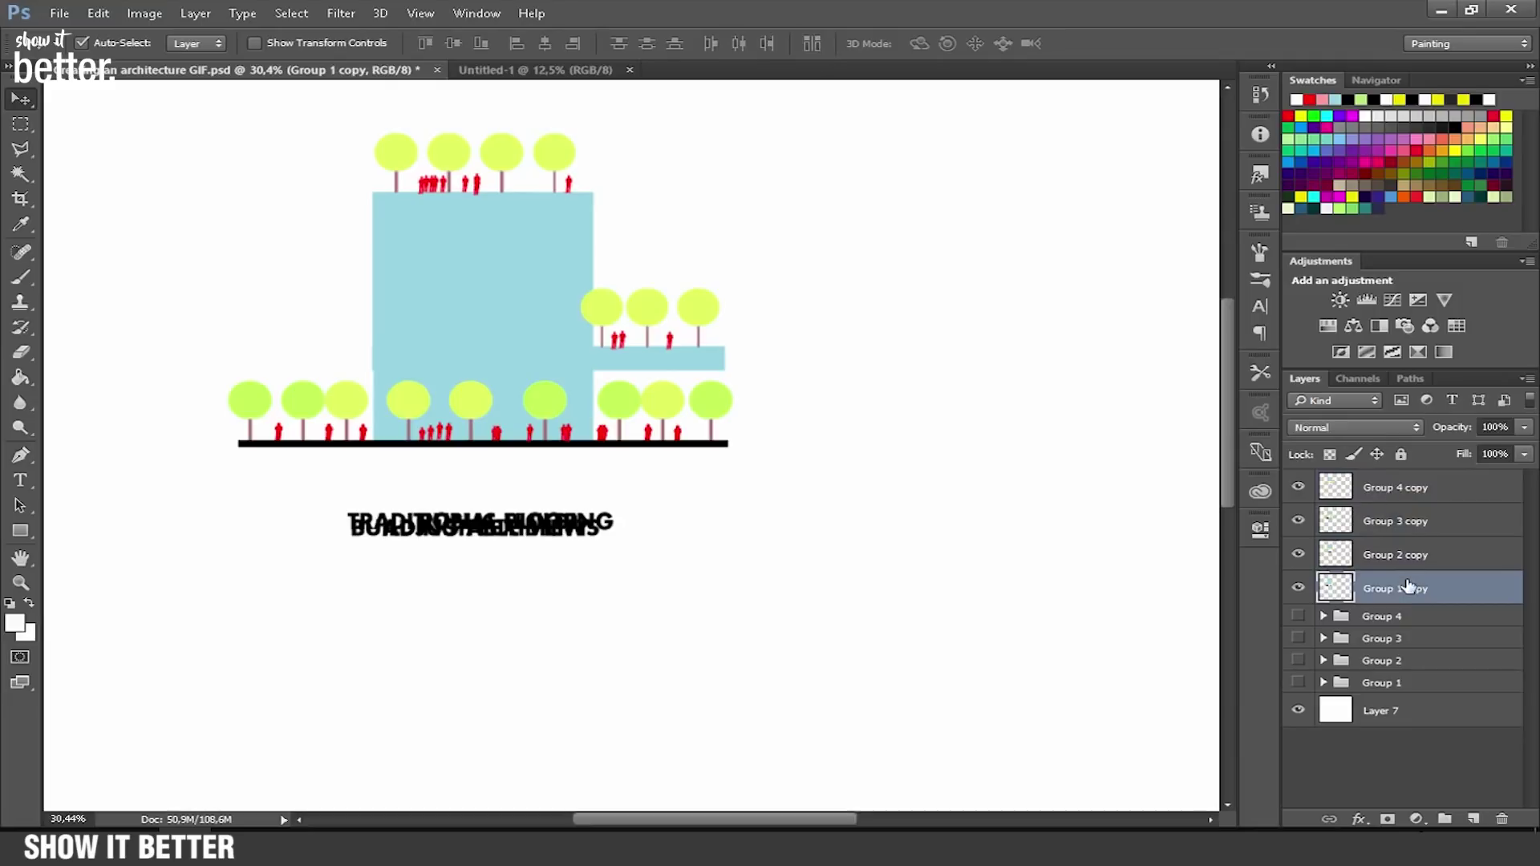
{"action": "left_click", "coordinate": [1393, 491], "text": "shift"}
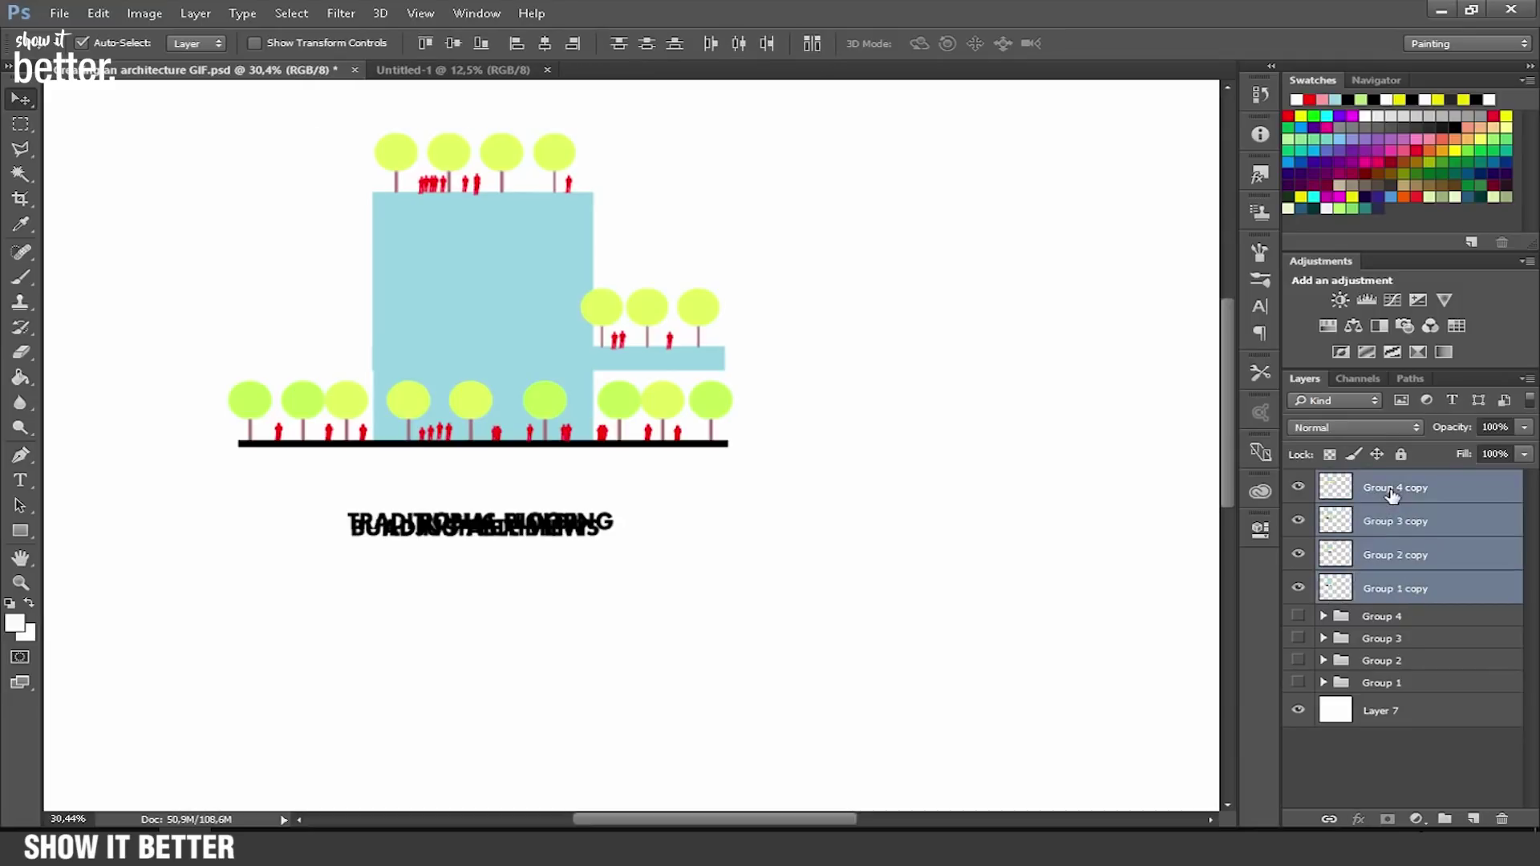
{"action": "left_click_drag", "start_coordinate": [509, 309], "coordinate": [595, 480]}
{"action": "key", "text": "ctrl+plus"}
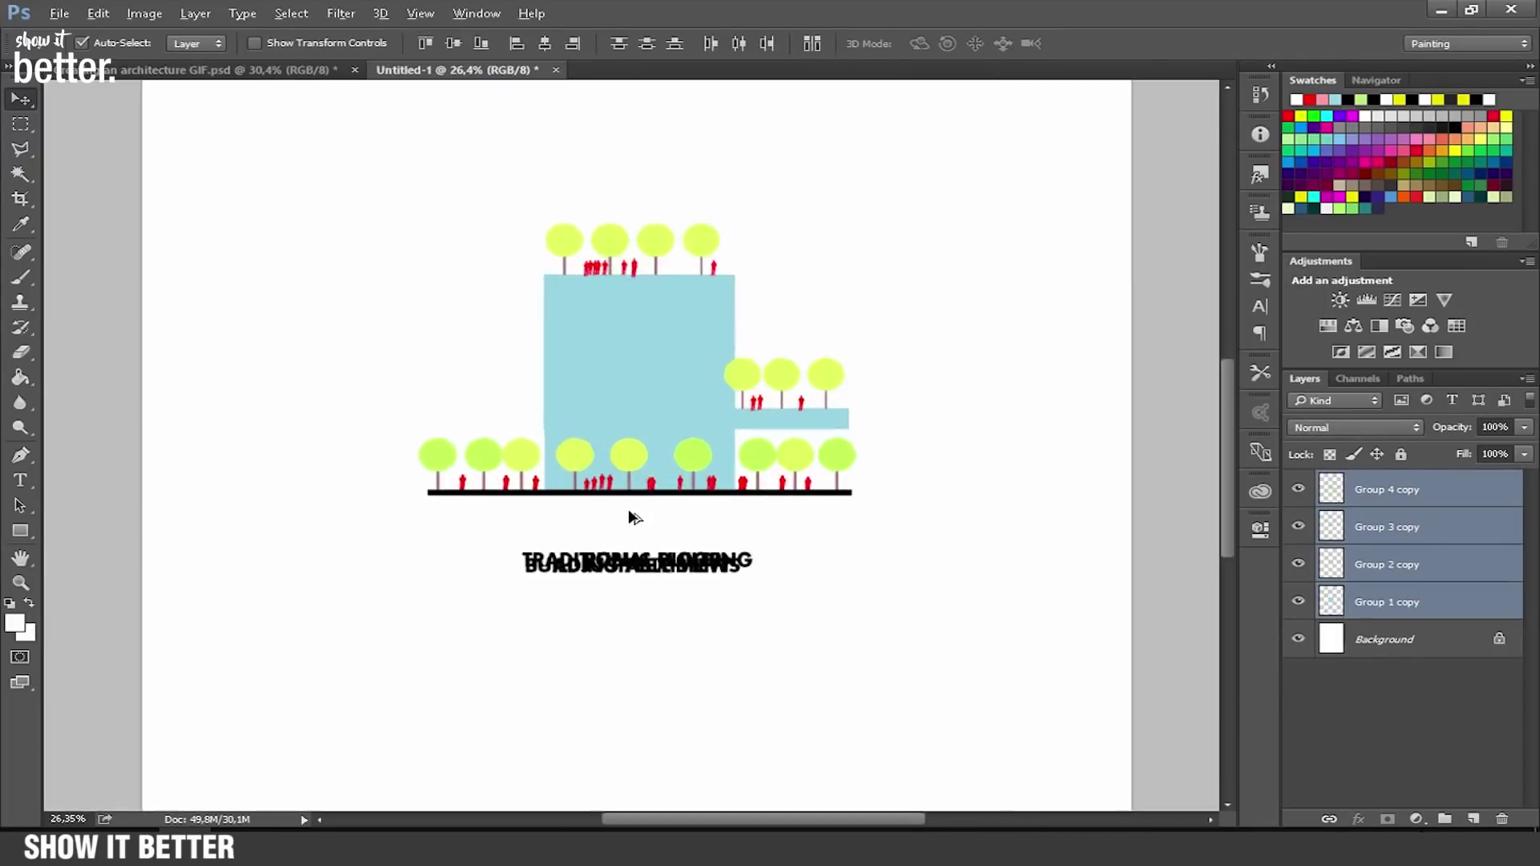
{"action": "key", "text": "ctrl+minus"}
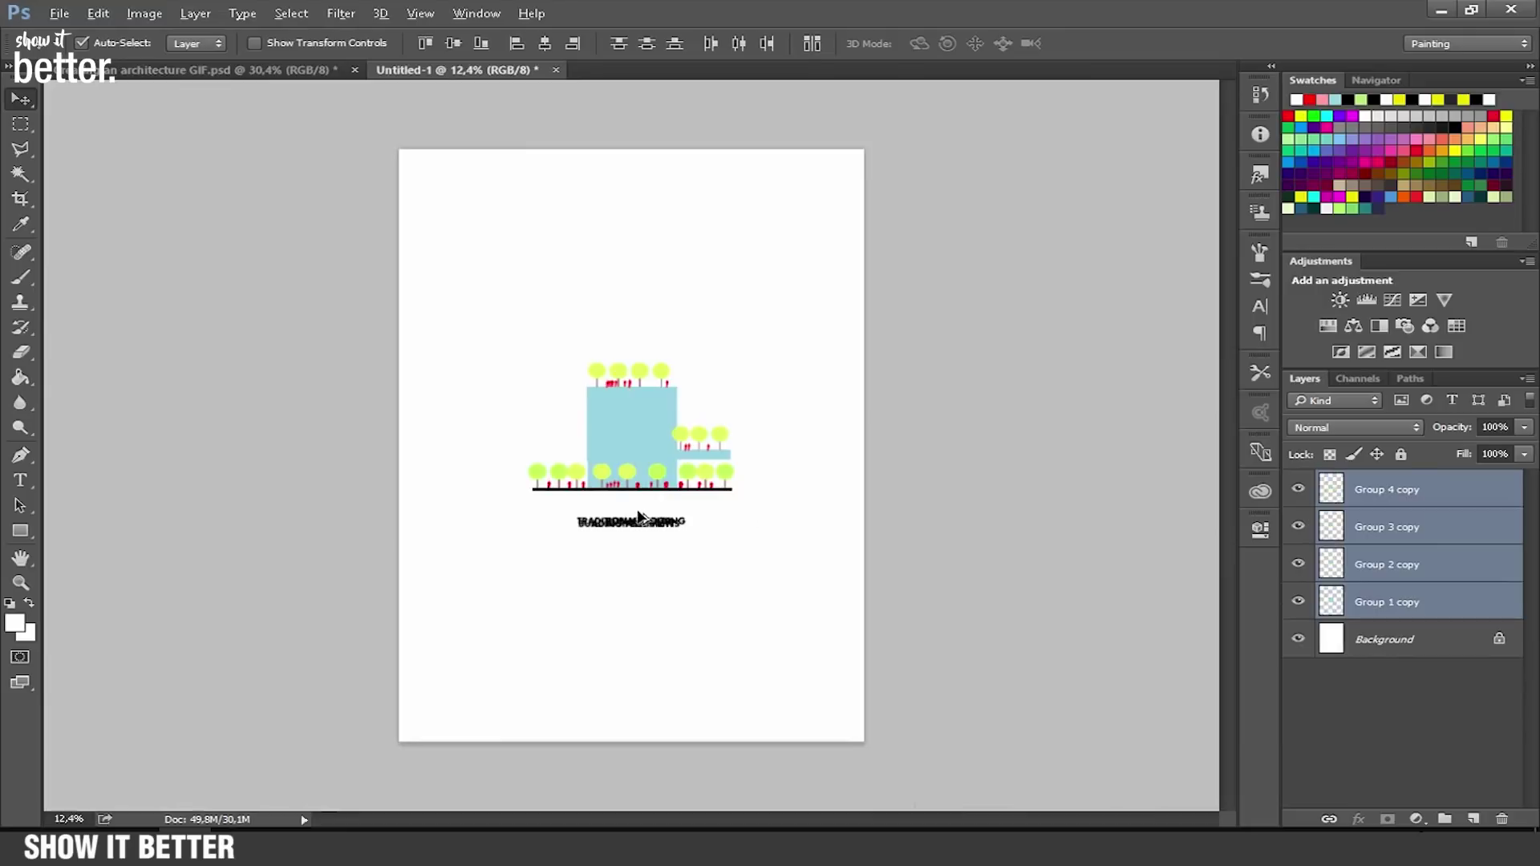
Crop Untitled-1 to a landscape frame tightly around the stacked diagrams and captions.
{"action": "left_click", "coordinate": [973, 533]}
{"action": "key", "text": "c"}
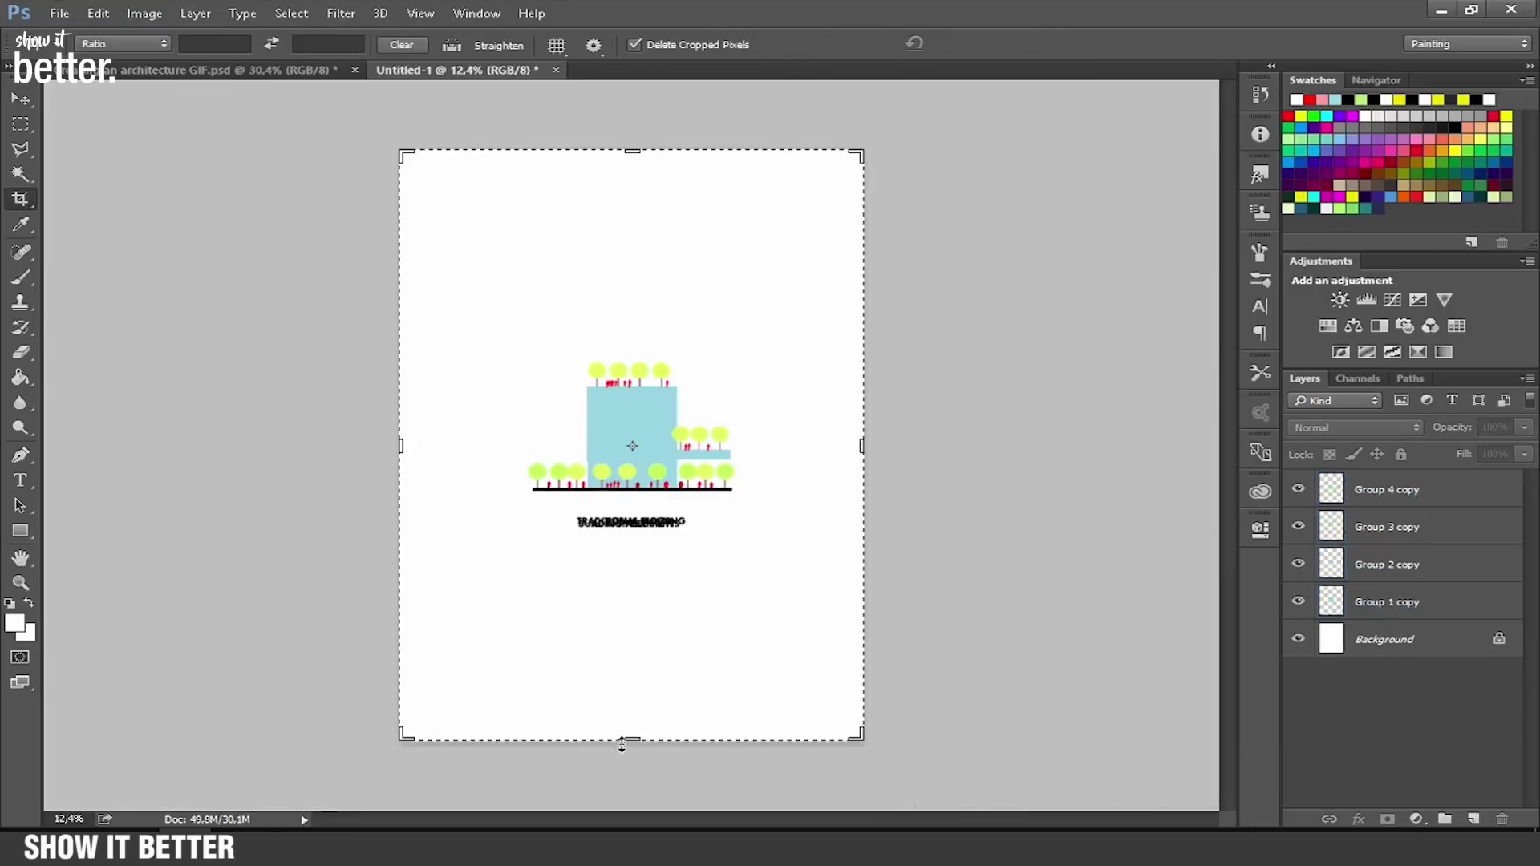
{"action": "left_click_drag", "start_coordinate": [622, 744], "coordinate": [623, 678]}
{"action": "left_click_drag", "start_coordinate": [626, 215], "coordinate": [623, 304]}
{"action": "left_click_drag", "start_coordinate": [402, 445], "coordinate": [459, 448]}
{"action": "left_click_drag", "start_coordinate": [819, 450], "coordinate": [770, 453]}
{"action": "left_click_drag", "start_coordinate": [632, 573], "coordinate": [632, 571]}
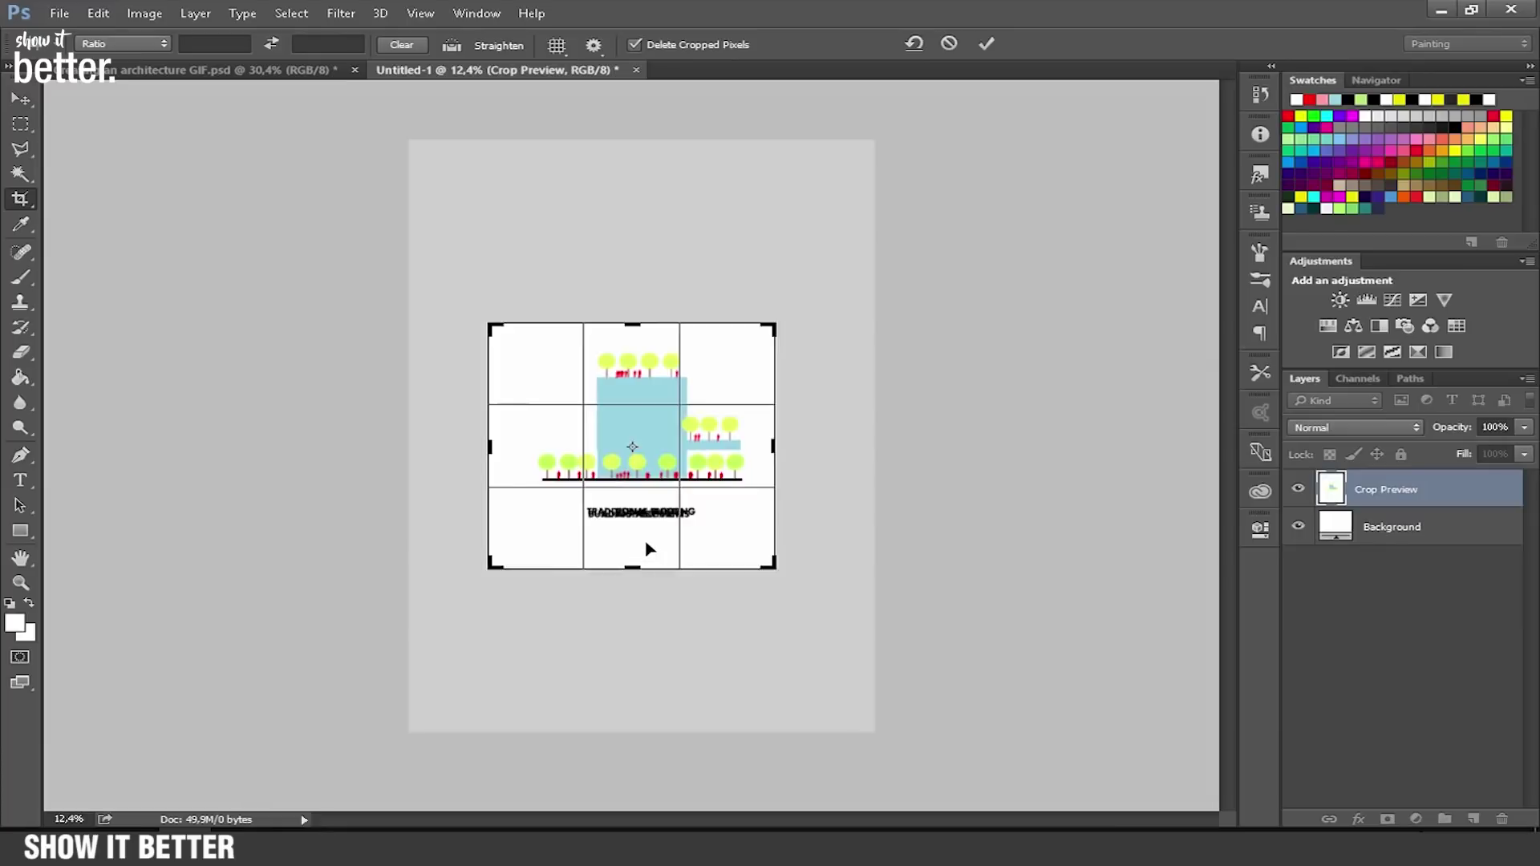
{"action": "left_click_drag", "start_coordinate": [927, 423], "coordinate": [936, 425]}
{"action": "key", "text": "Return"}
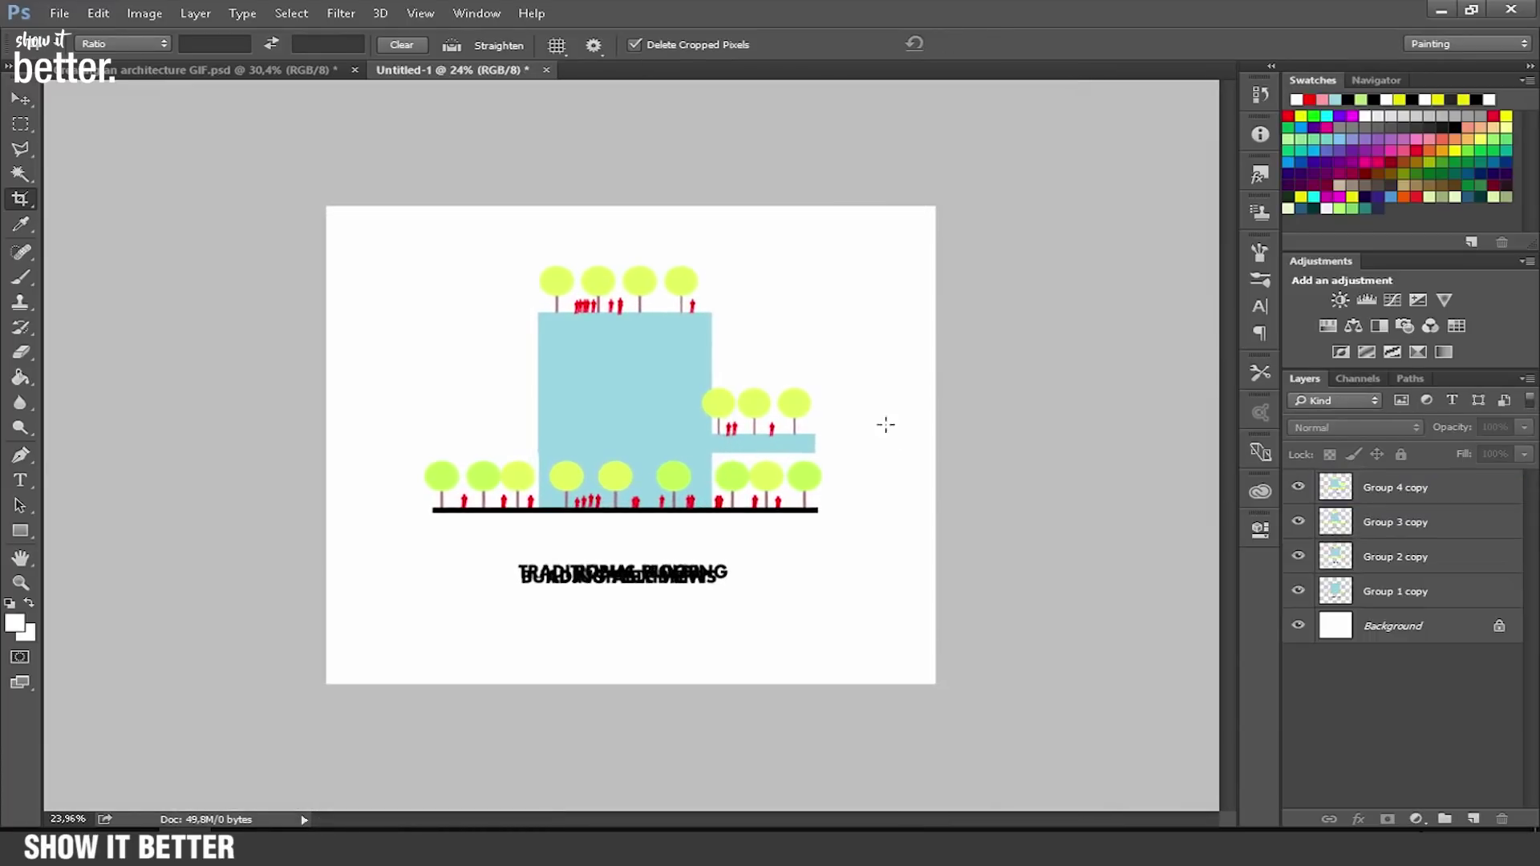
{"action": "key", "text": "v"}
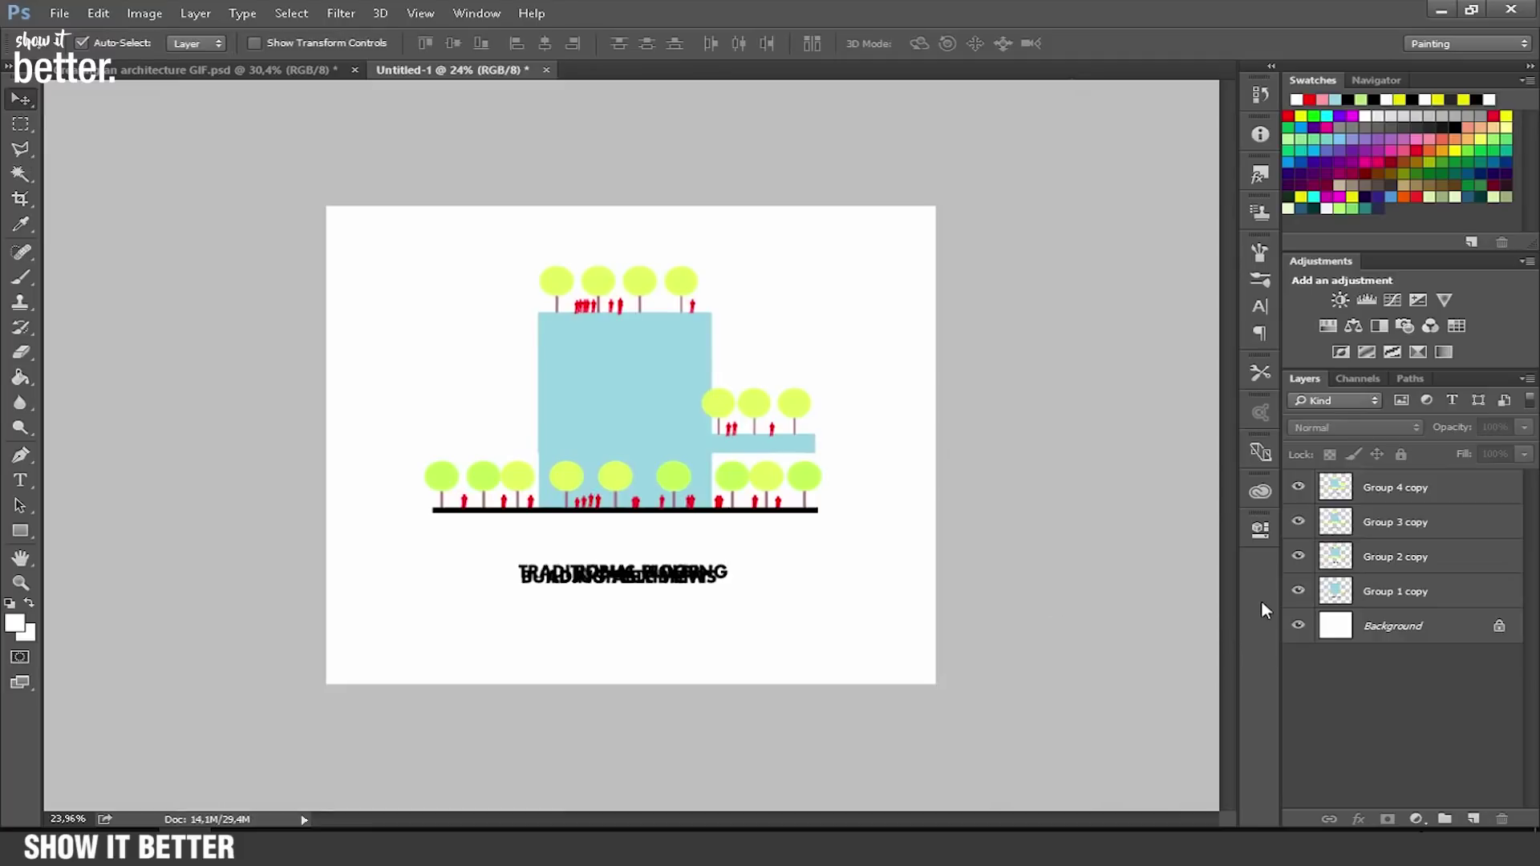
Hide the Group 1, 2, 3 and 4 copy layers.
{"action": "left_click", "coordinate": [1298, 591]}
{"action": "left_click", "coordinate": [1298, 556]}
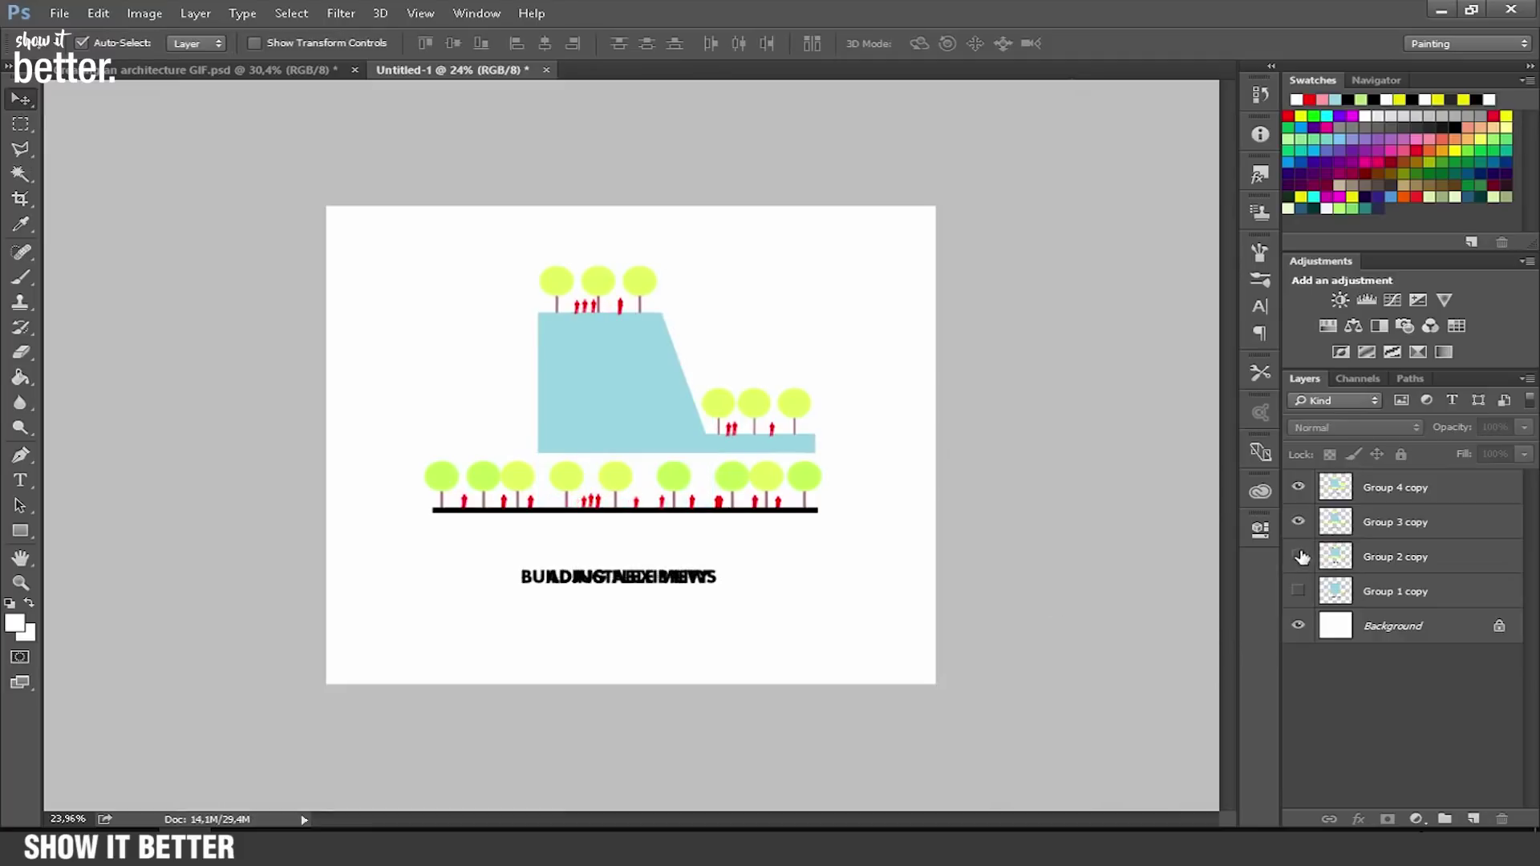
{"action": "left_click", "coordinate": [1297, 523]}
{"action": "left_click", "coordinate": [1296, 488]}
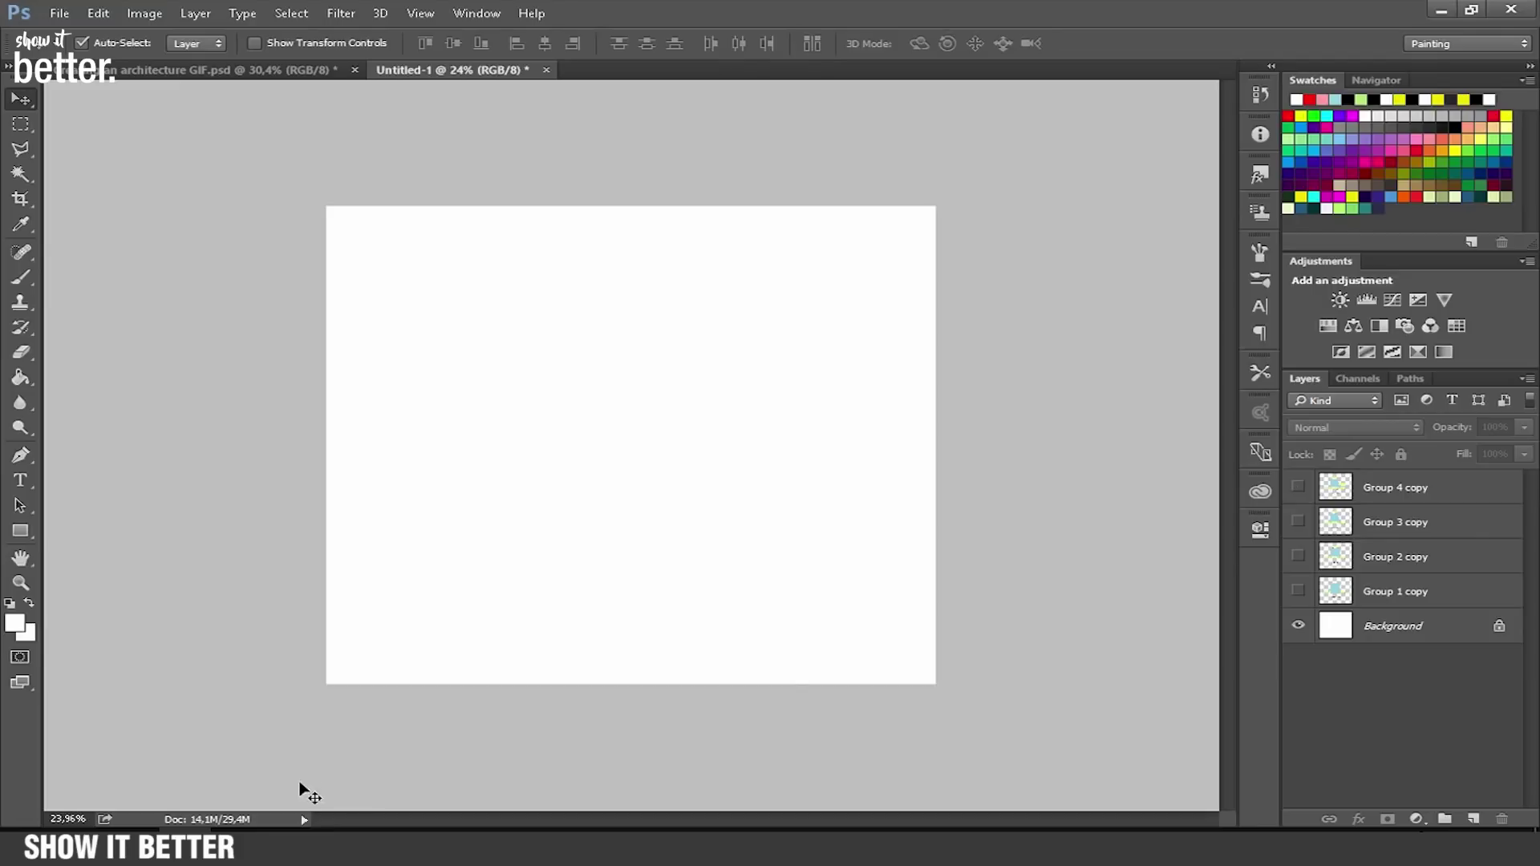
Show the Timeline panel and create a frame animation.
{"action": "left_click", "coordinate": [473, 13]}
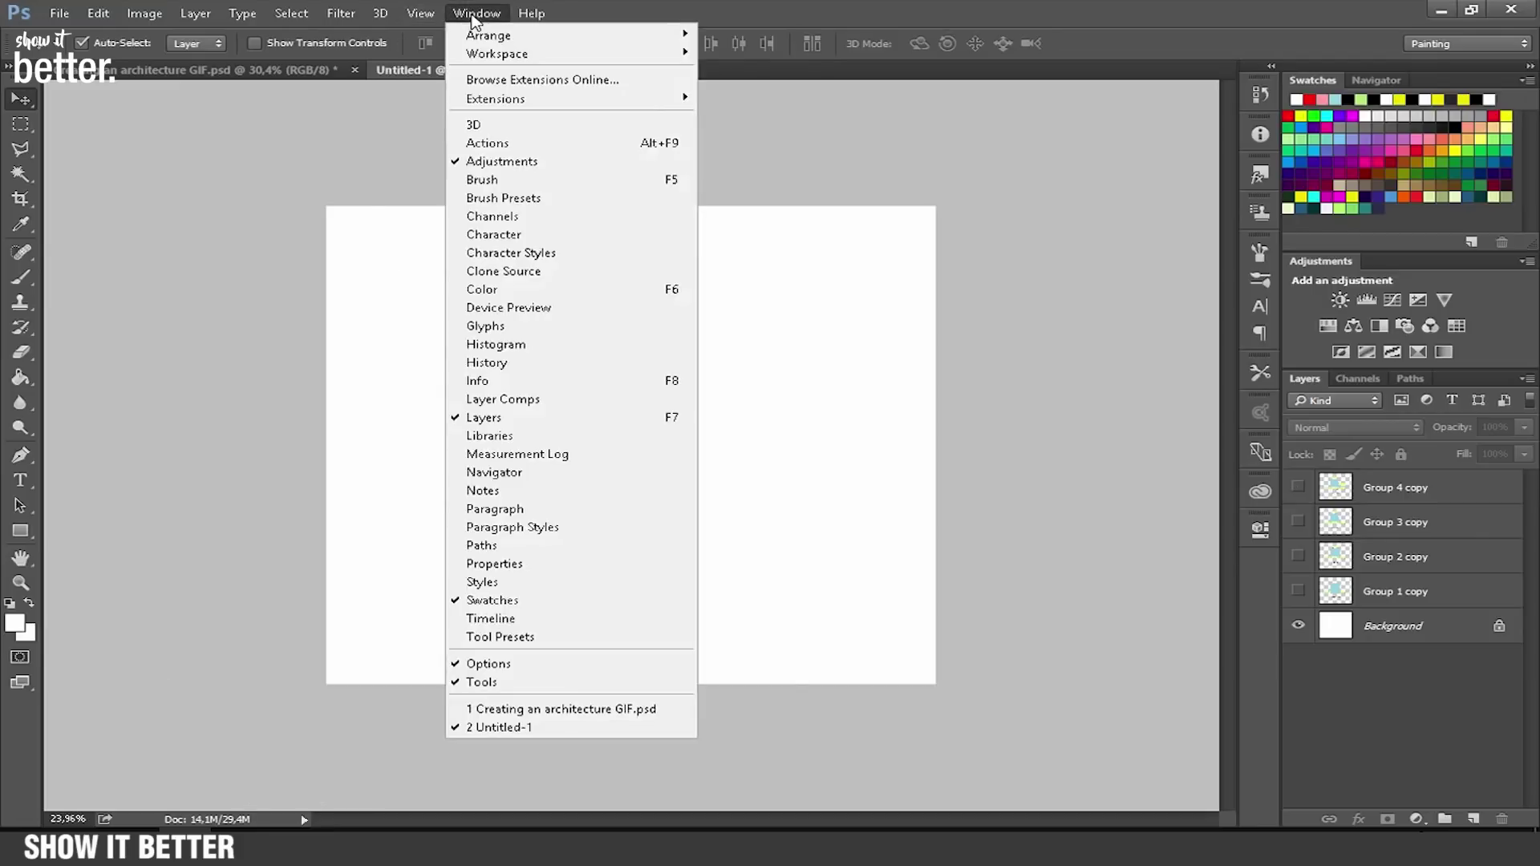
{"action": "left_click", "coordinate": [532, 623]}
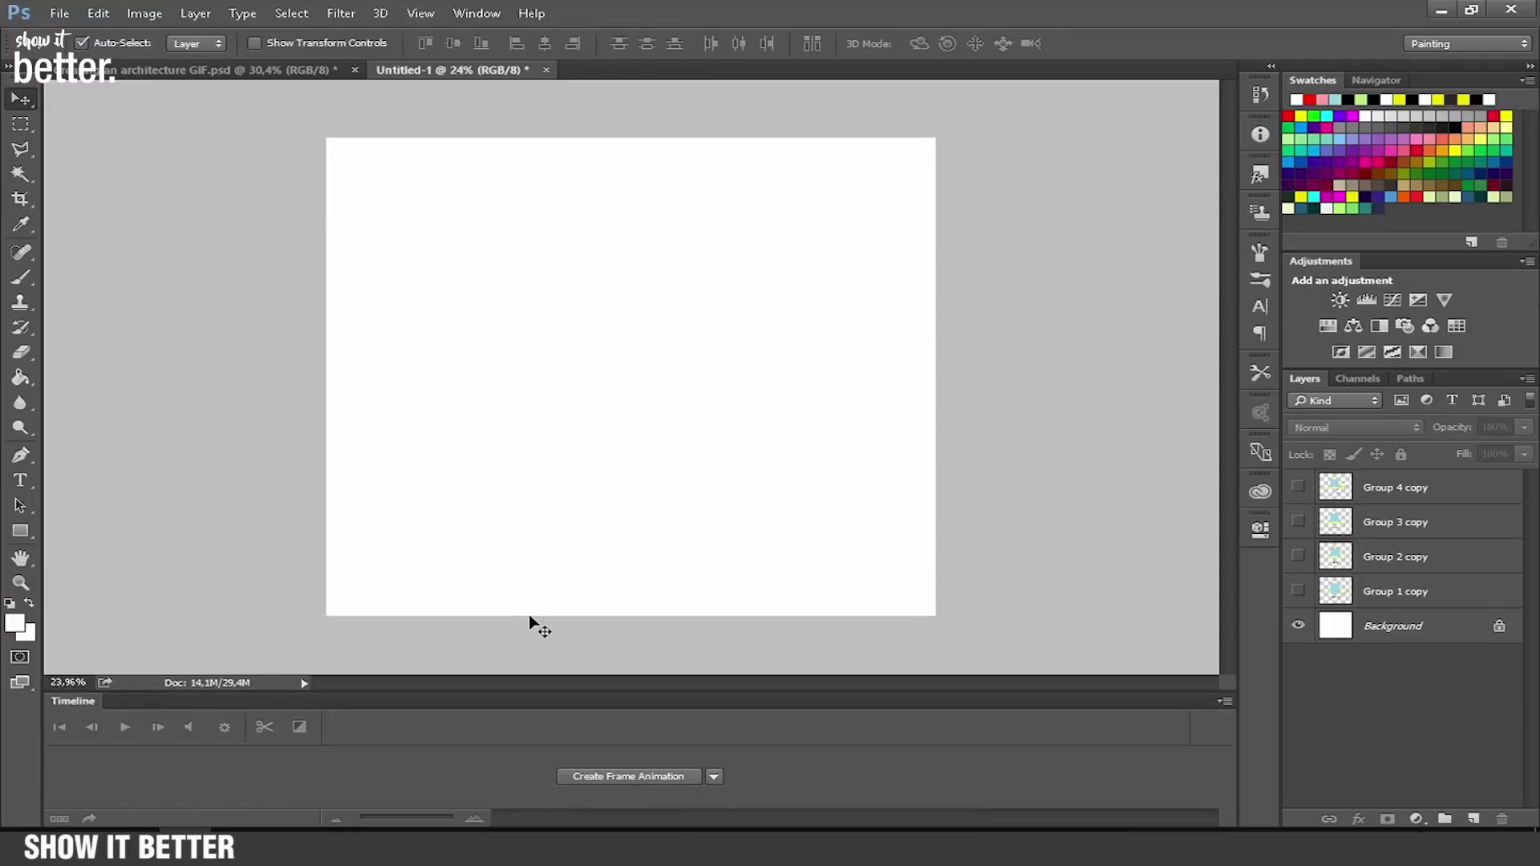
{"action": "left_click", "coordinate": [715, 778]}
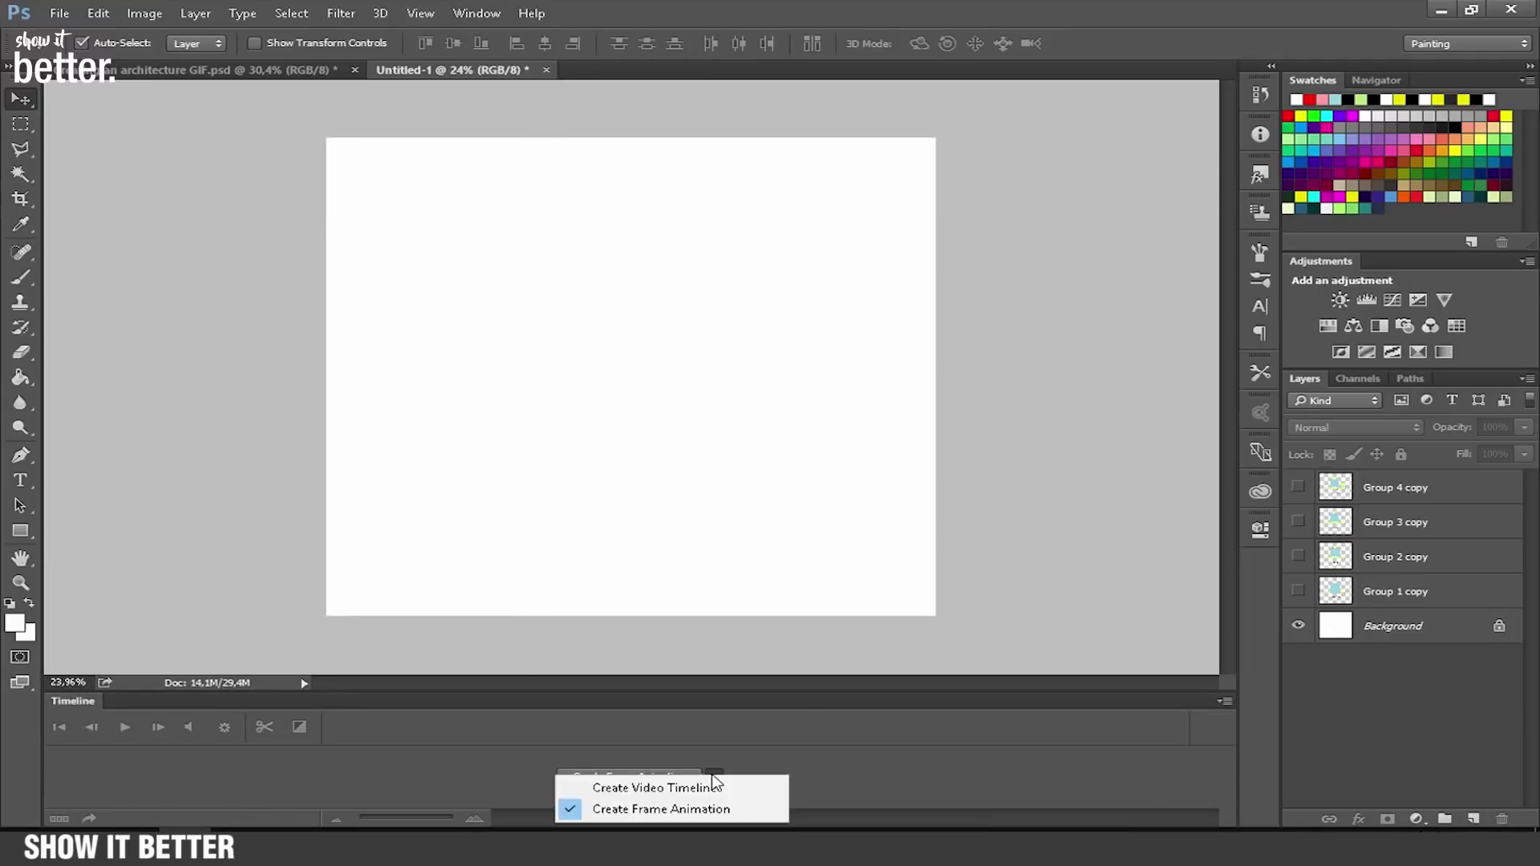
{"action": "left_click", "coordinate": [651, 811]}
{"action": "left_click", "coordinate": [638, 776]}
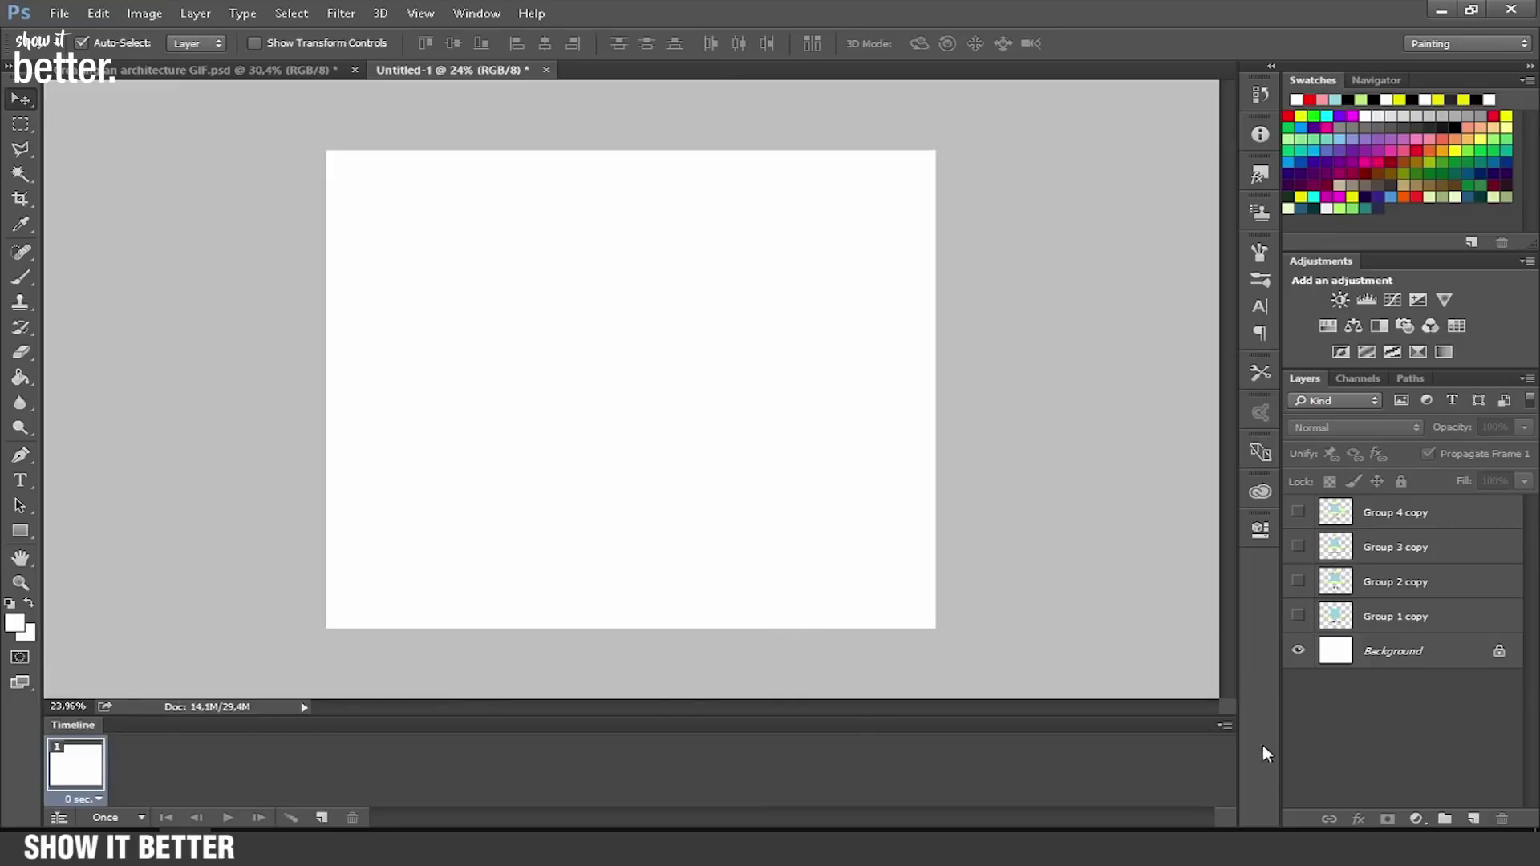
Make frames from layers, then select the copy layers and show all four diagrams again.
{"action": "left_click", "coordinate": [1224, 727]}
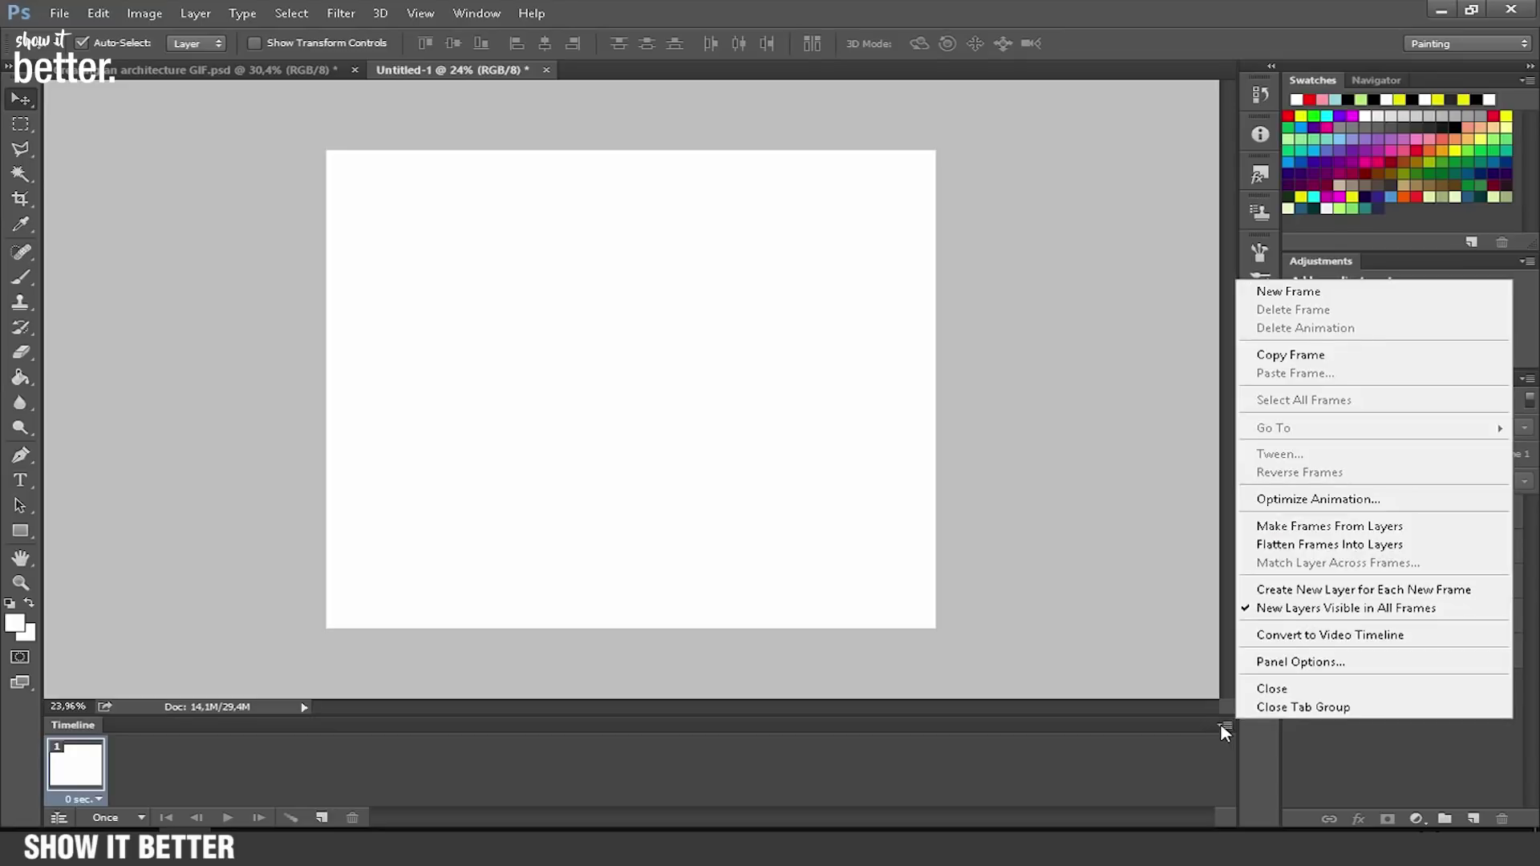
{"action": "left_click", "coordinate": [1356, 528]}
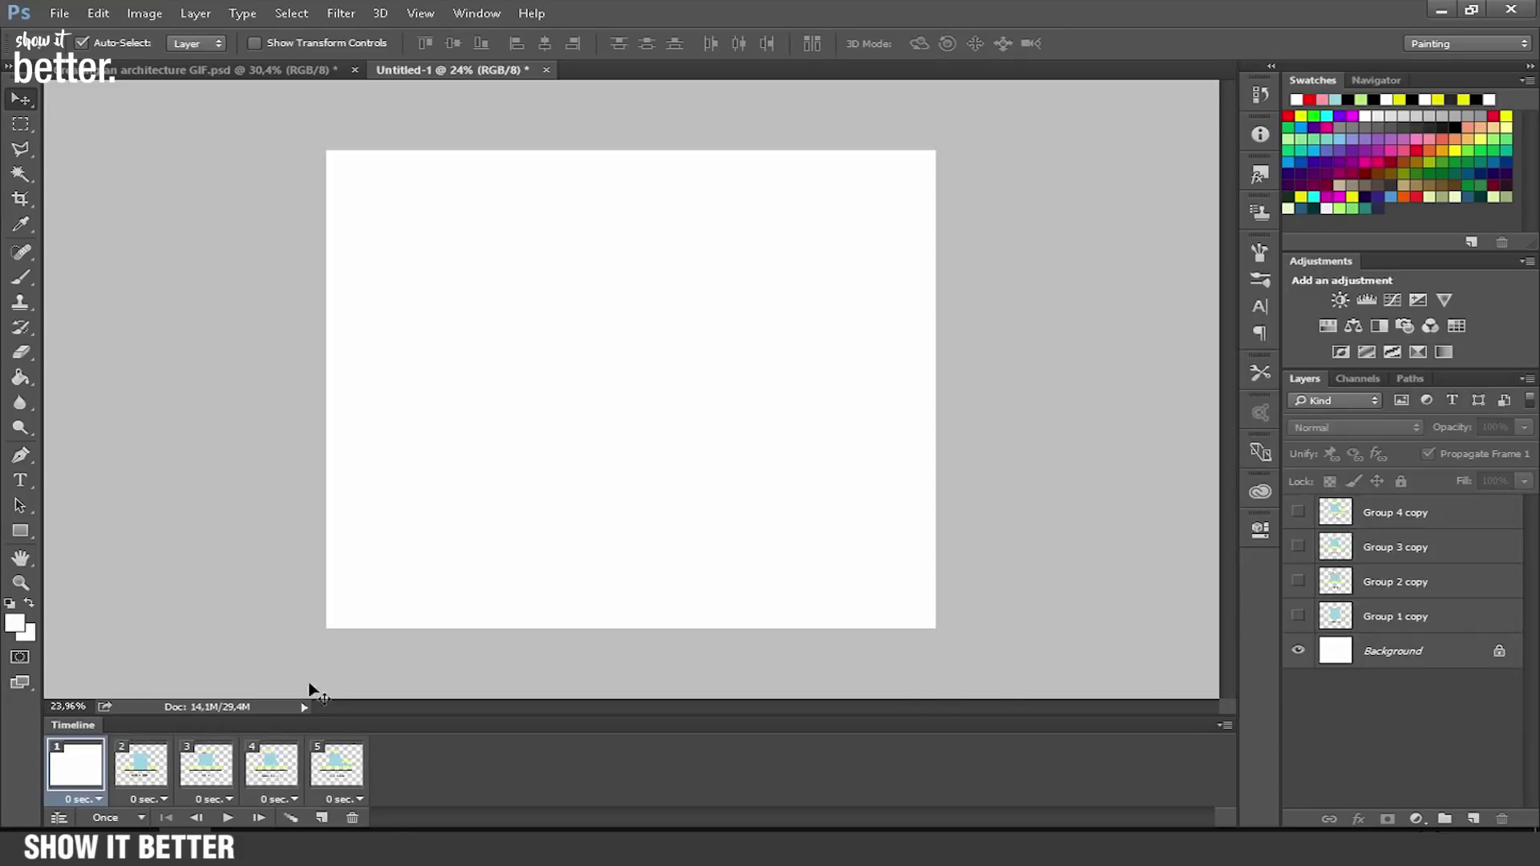
{"action": "left_click", "coordinate": [1391, 525]}
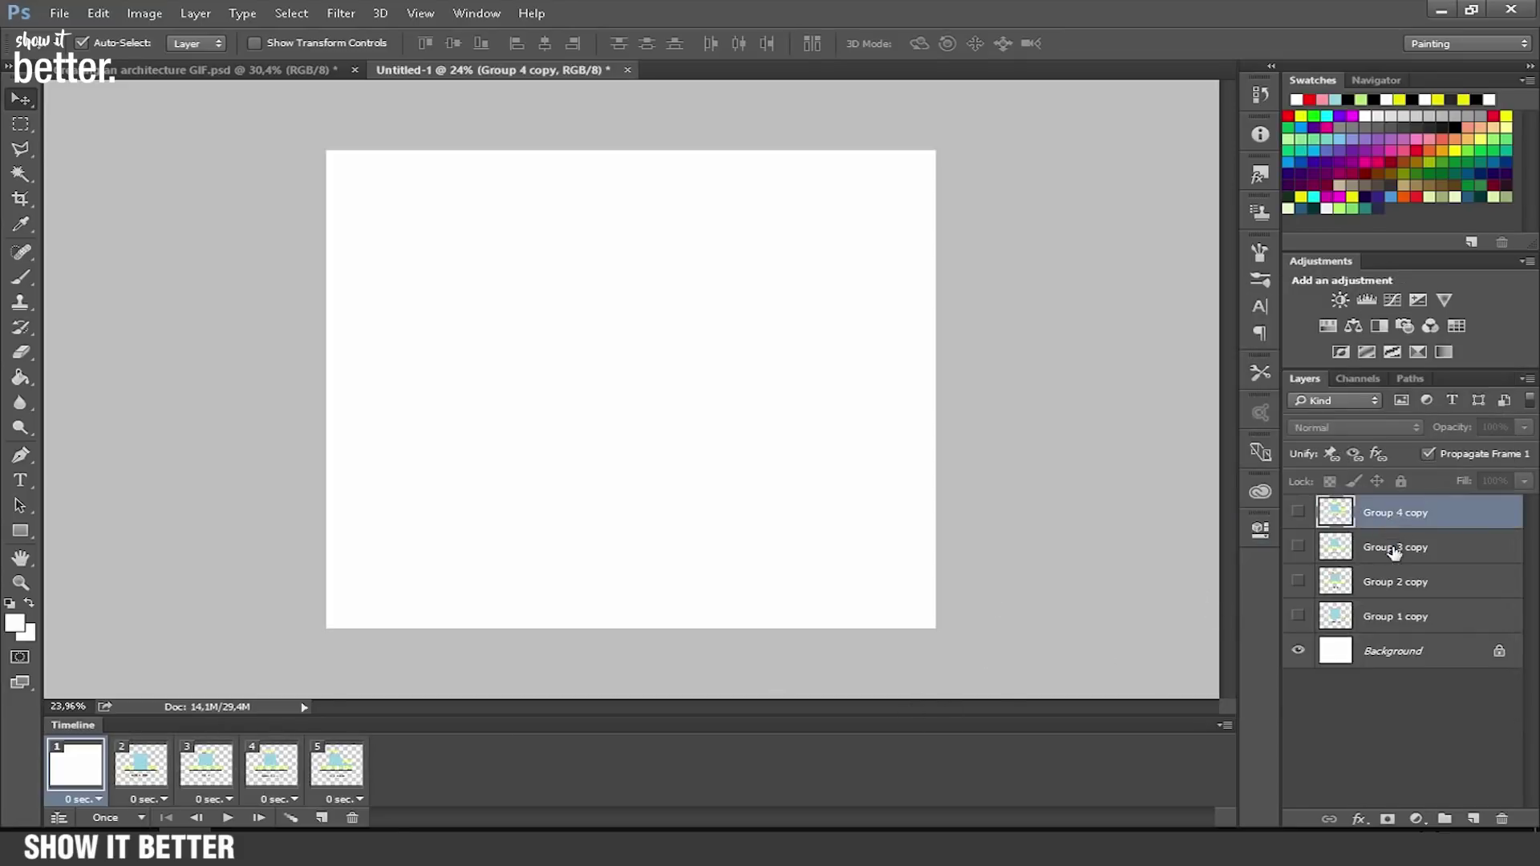
{"action": "left_click", "coordinate": [1393, 554]}
{"action": "left_click", "coordinate": [1399, 584]}
{"action": "left_click", "coordinate": [1400, 615]}
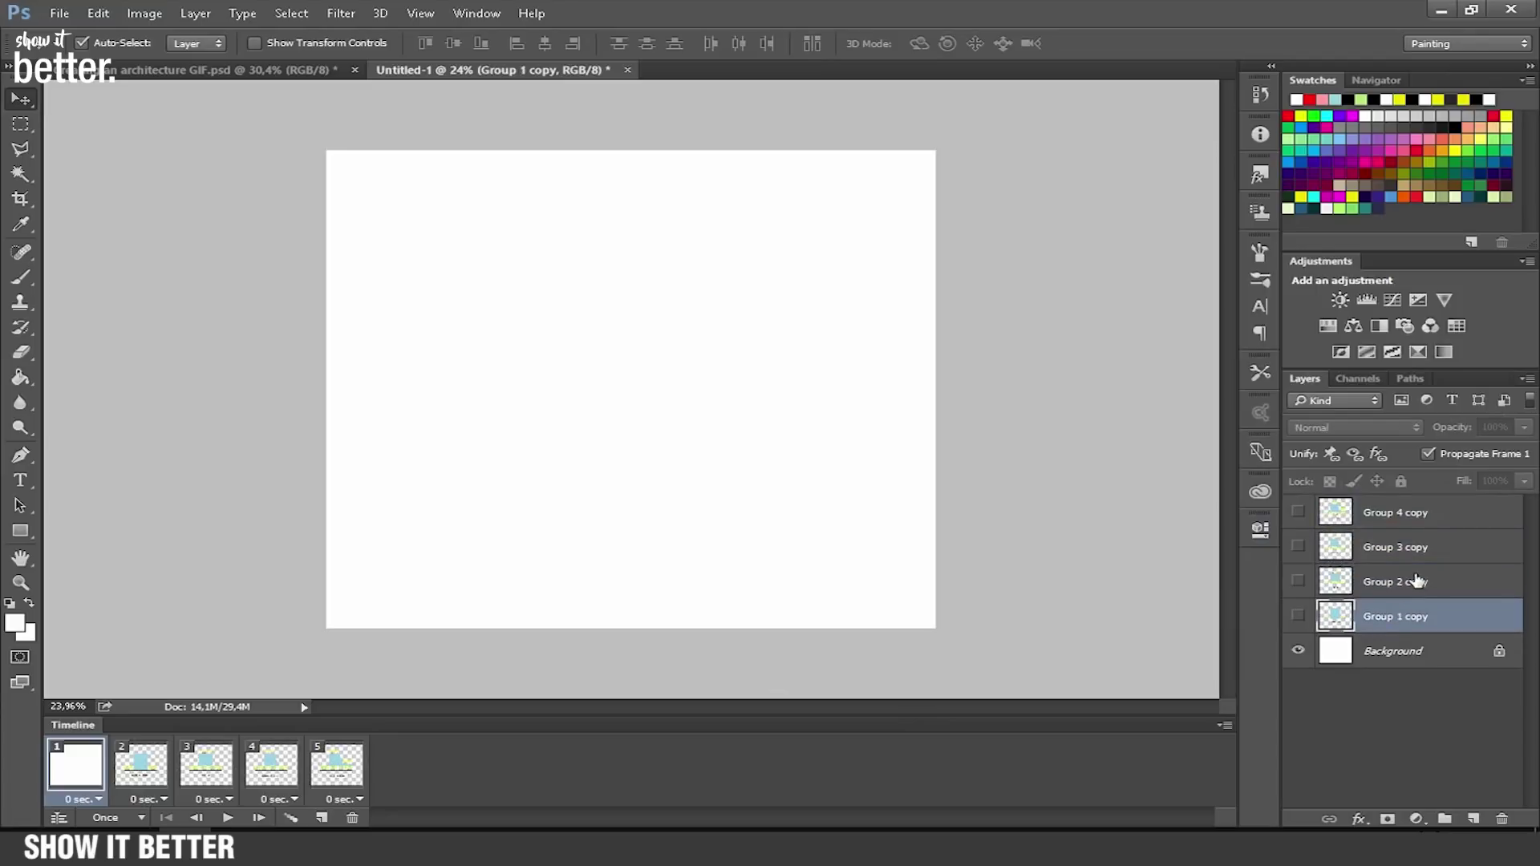
{"action": "left_click", "coordinate": [1417, 585]}
{"action": "left_click", "coordinate": [1423, 549]}
{"action": "left_click", "coordinate": [1422, 524]}
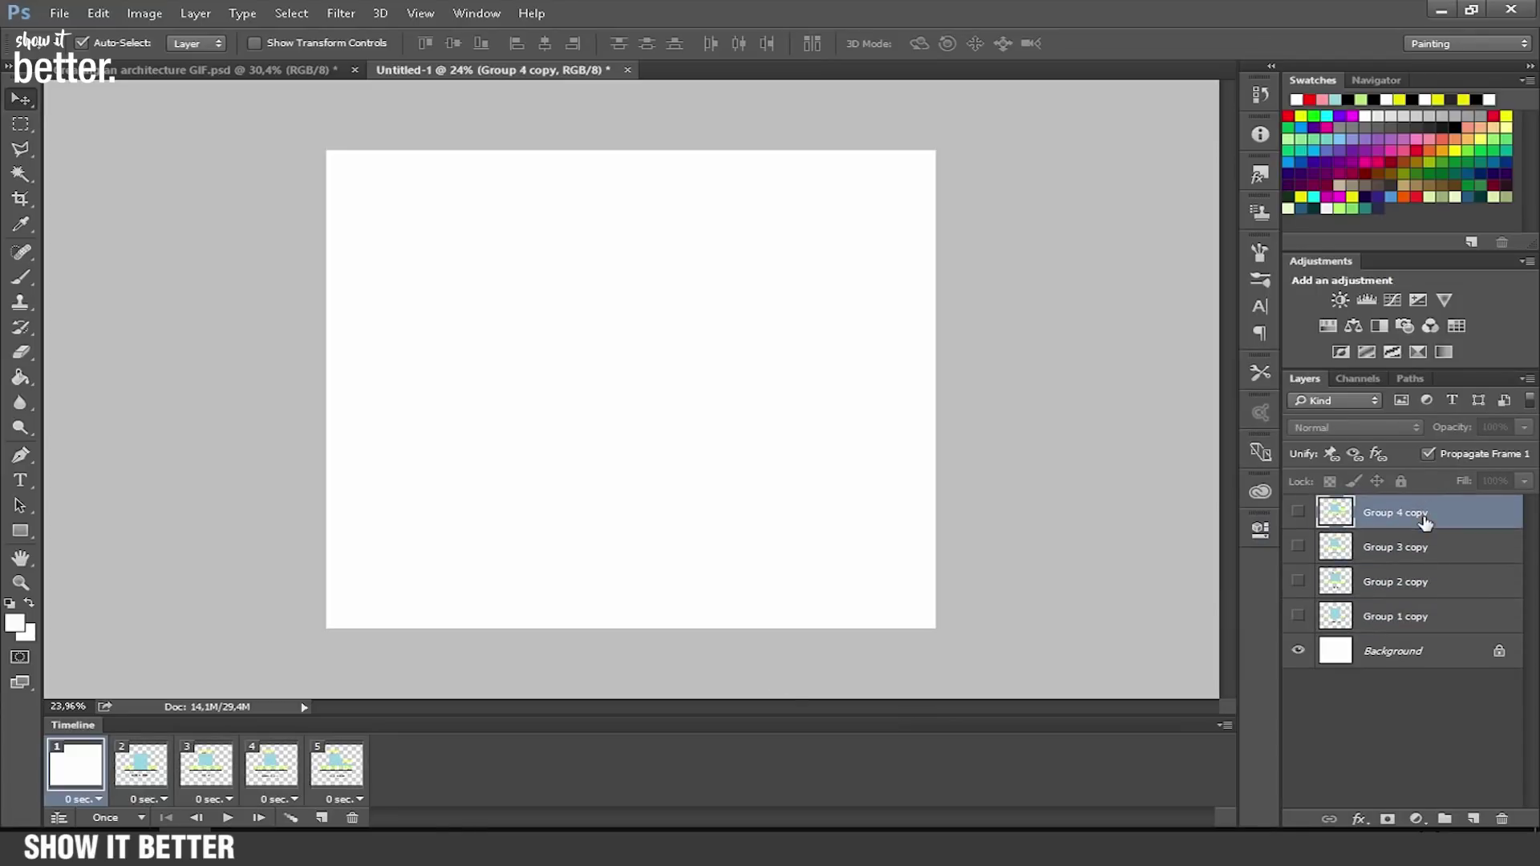
{"action": "left_click_drag", "start_coordinate": [1299, 513], "coordinate": [1299, 616]}
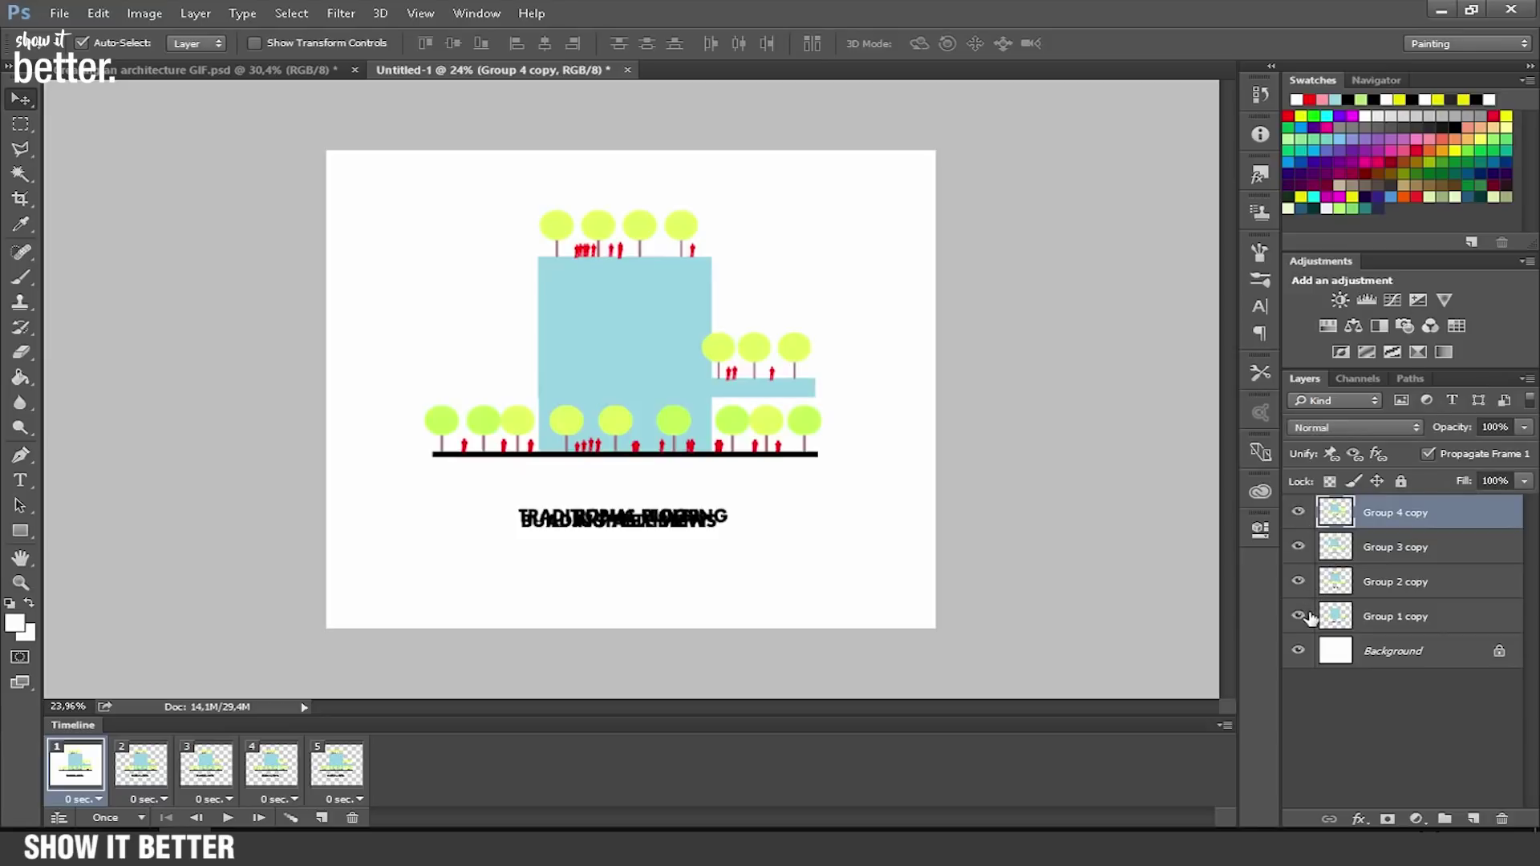
Hide every diagram on the last frame and play the animation preview repeatedly.
{"action": "left_click", "coordinate": [228, 818]}
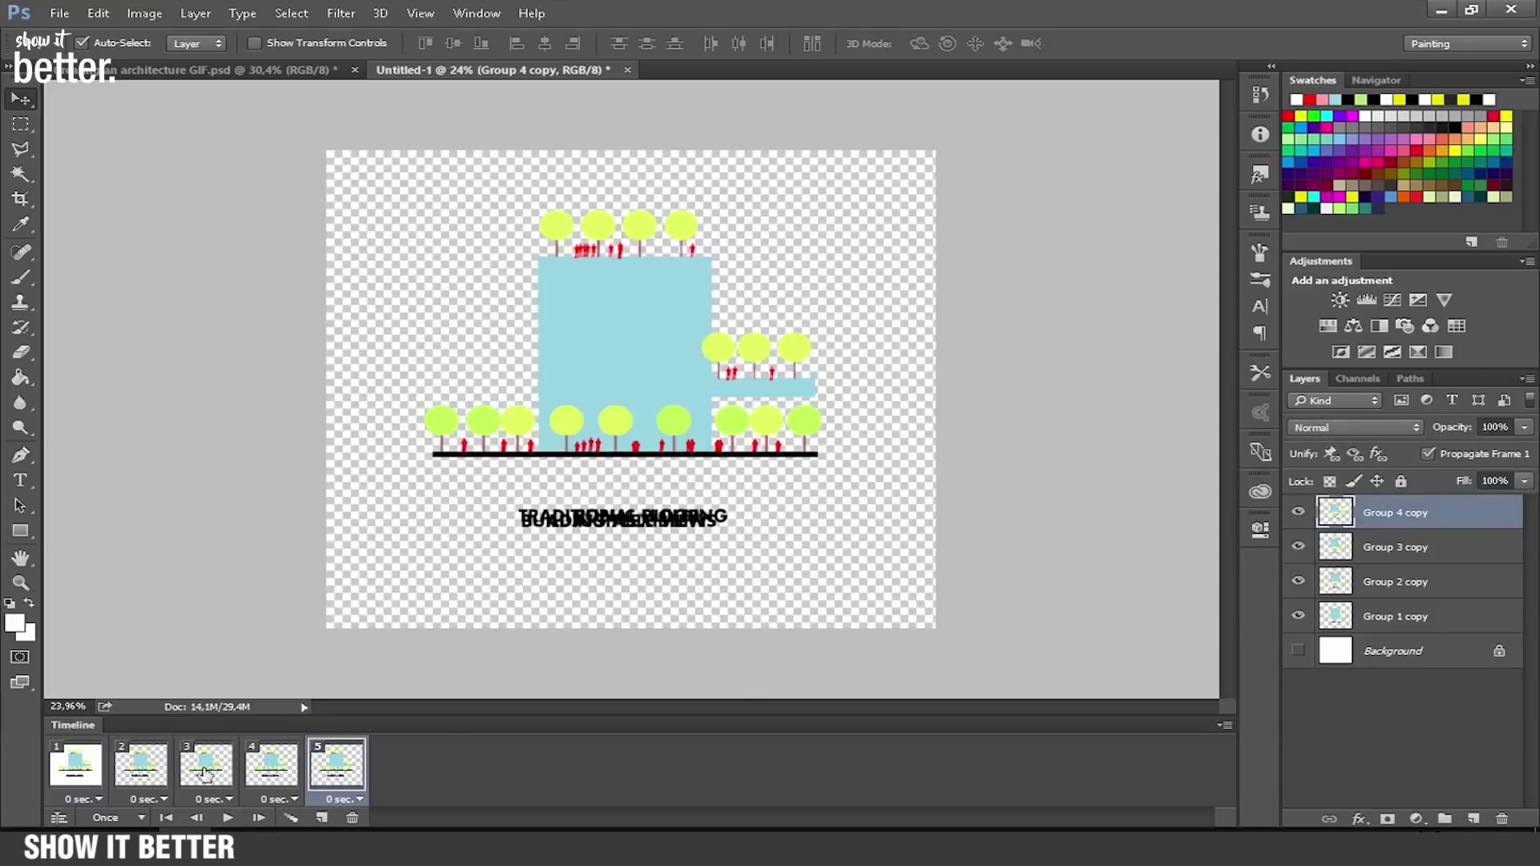
{"action": "left_click_drag", "start_coordinate": [1299, 513], "coordinate": [1300, 620]}
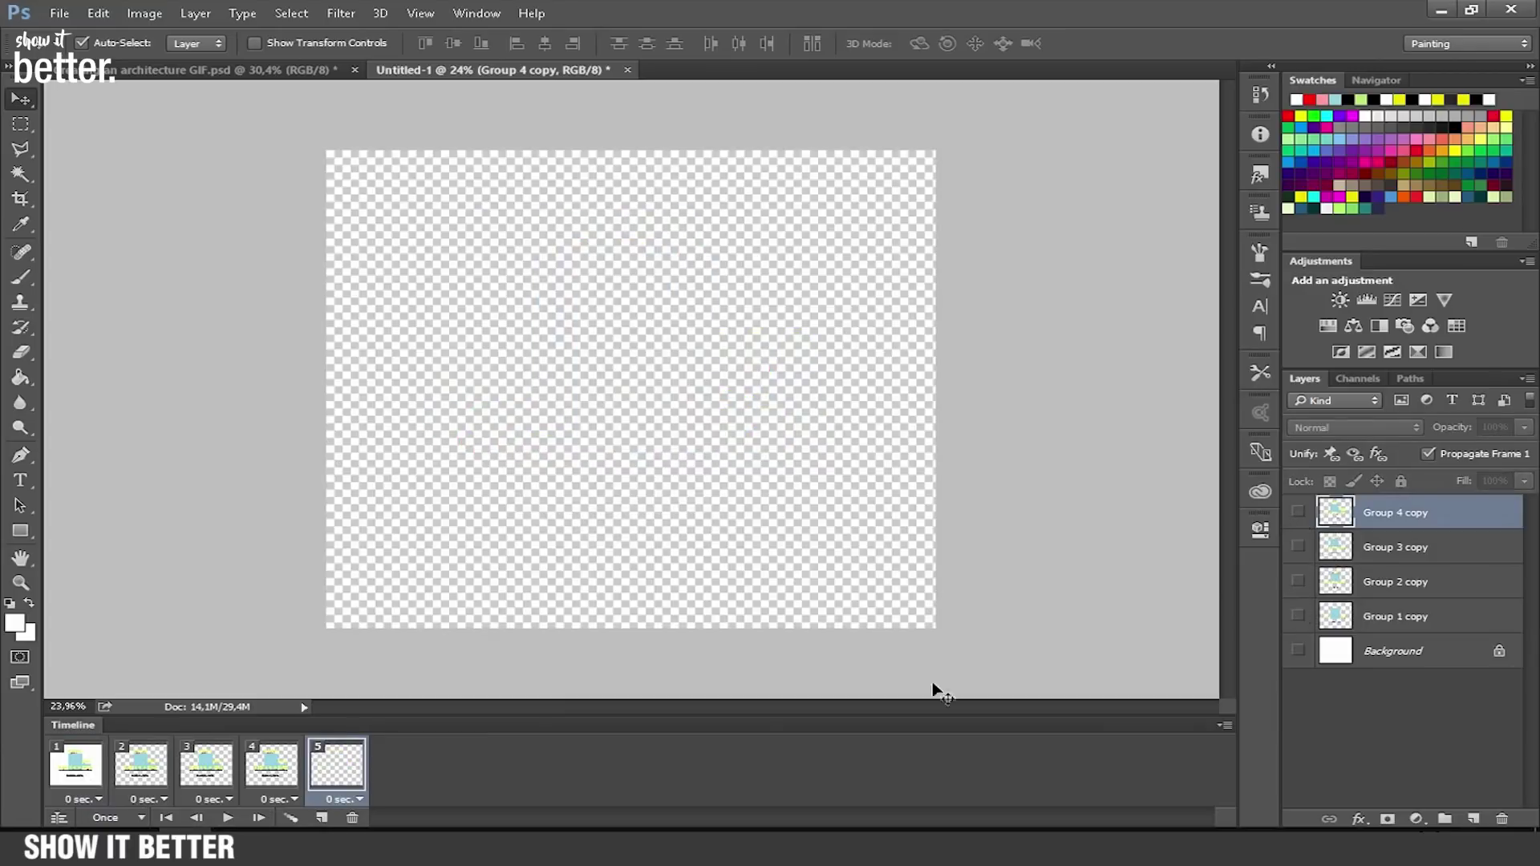
{"action": "left_click", "coordinate": [228, 819]}
{"action": "left_click", "coordinate": [227, 819]}
{"action": "left_click", "coordinate": [227, 818]}
{"action": "left_click", "coordinate": [228, 818]}
{"action": "left_click", "coordinate": [228, 818]}
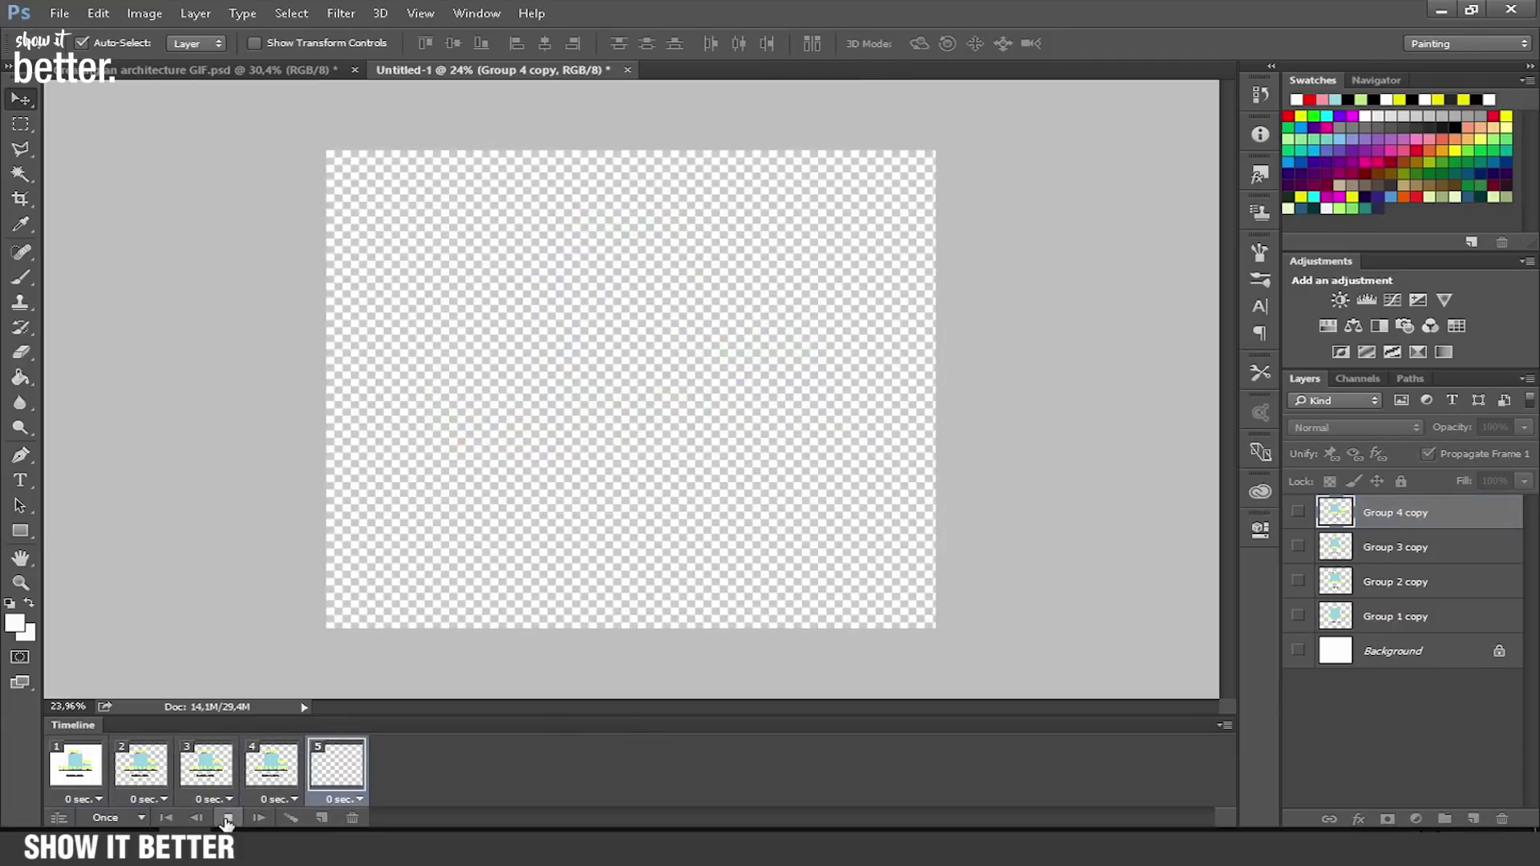
{"action": "left_click", "coordinate": [228, 818]}
{"action": "left_click", "coordinate": [228, 818]}
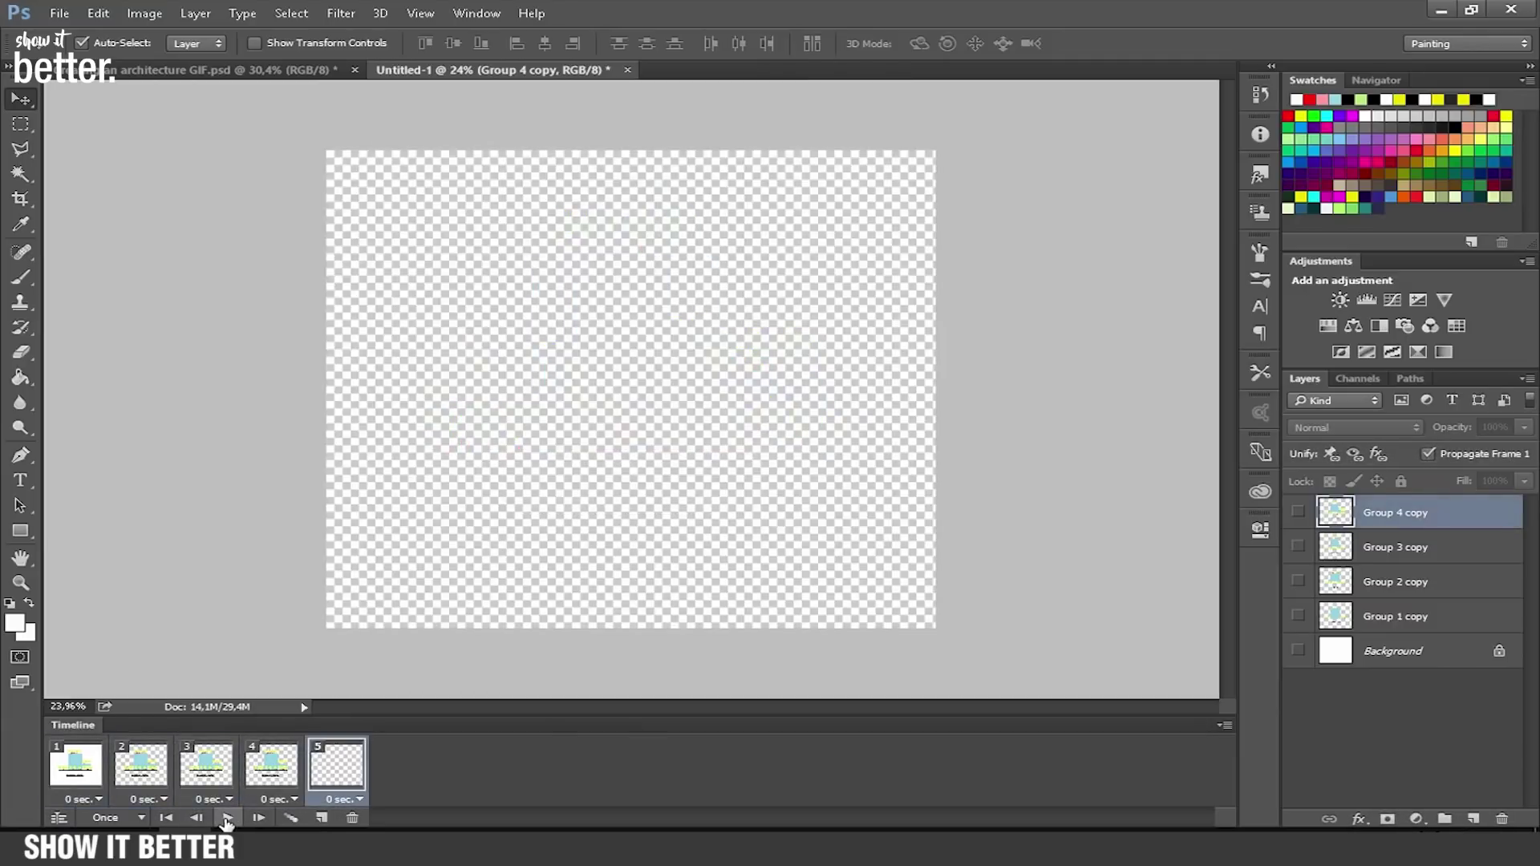
{"action": "left_click", "coordinate": [228, 818]}
{"action": "left_click", "coordinate": [228, 819]}
{"action": "left_click", "coordinate": [98, 800]}
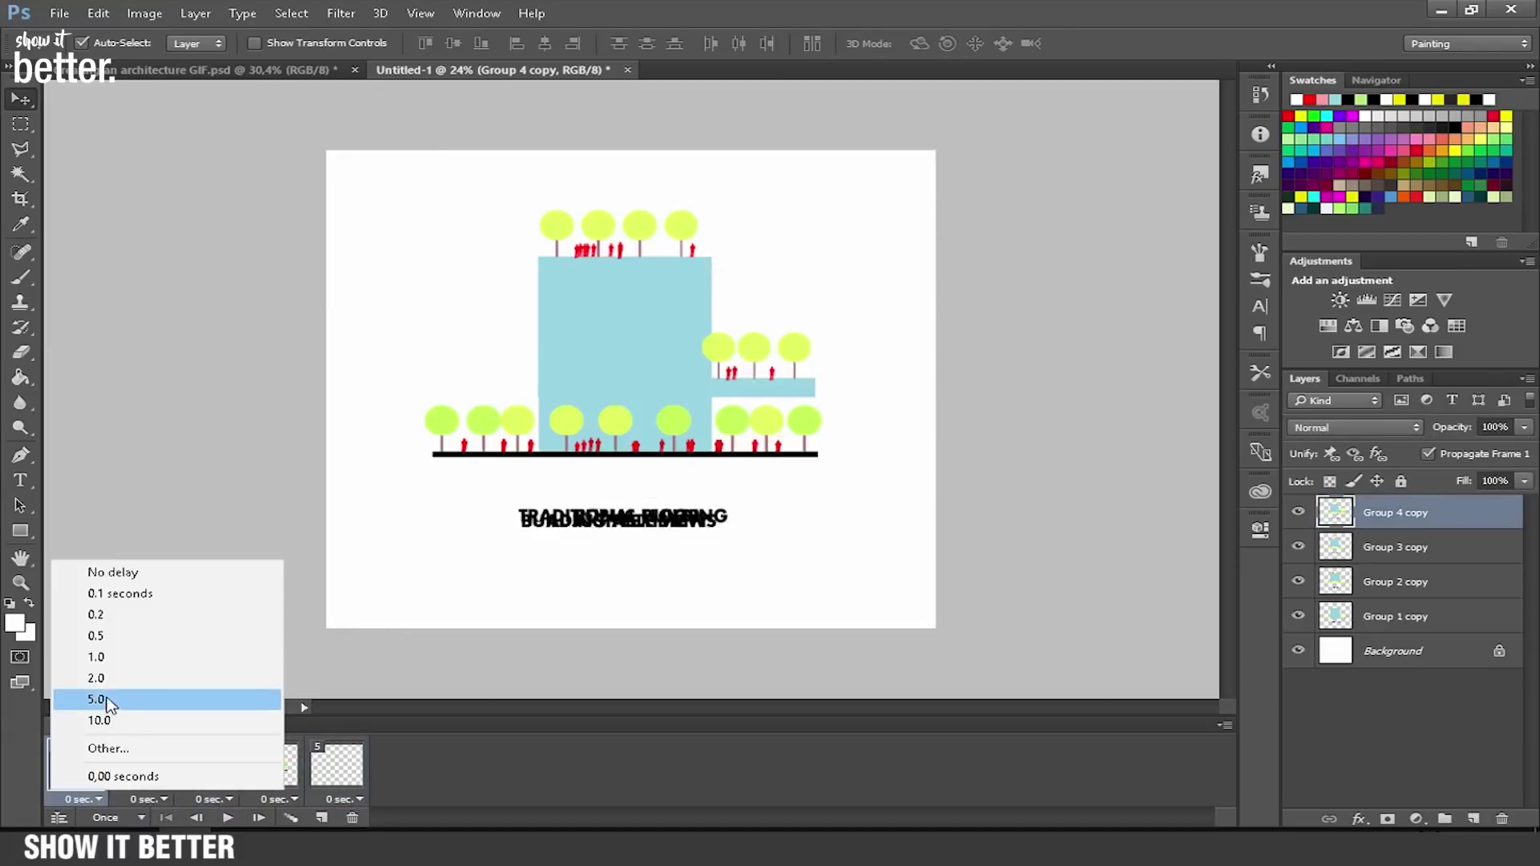
Set frames 1 through 5 to 1 second each and play the animation.
{"action": "left_click", "coordinate": [123, 660]}
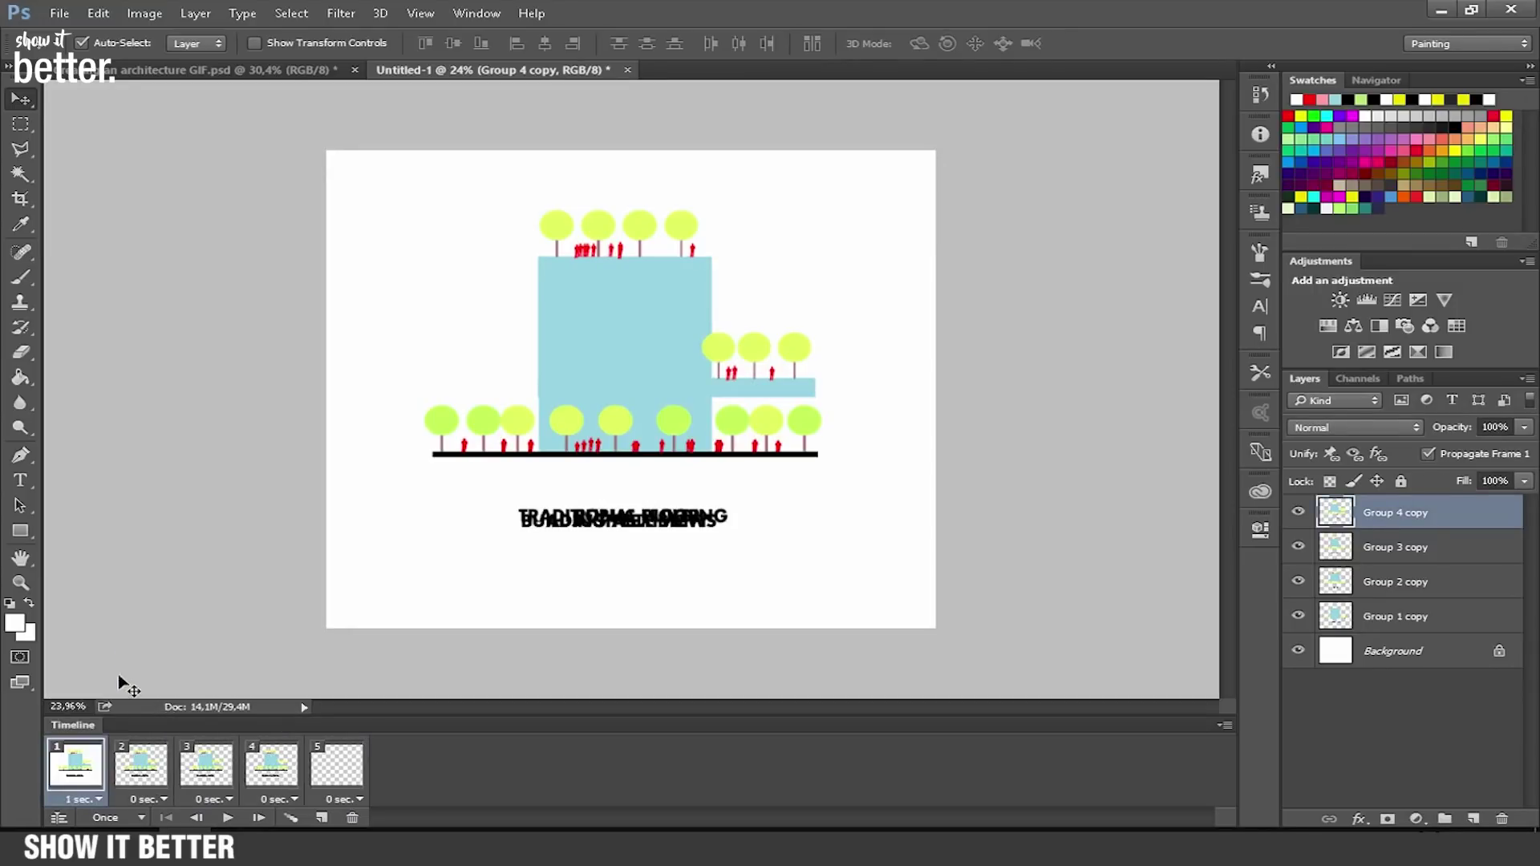
{"action": "left_click", "coordinate": [152, 799]}
{"action": "left_click", "coordinate": [193, 674]}
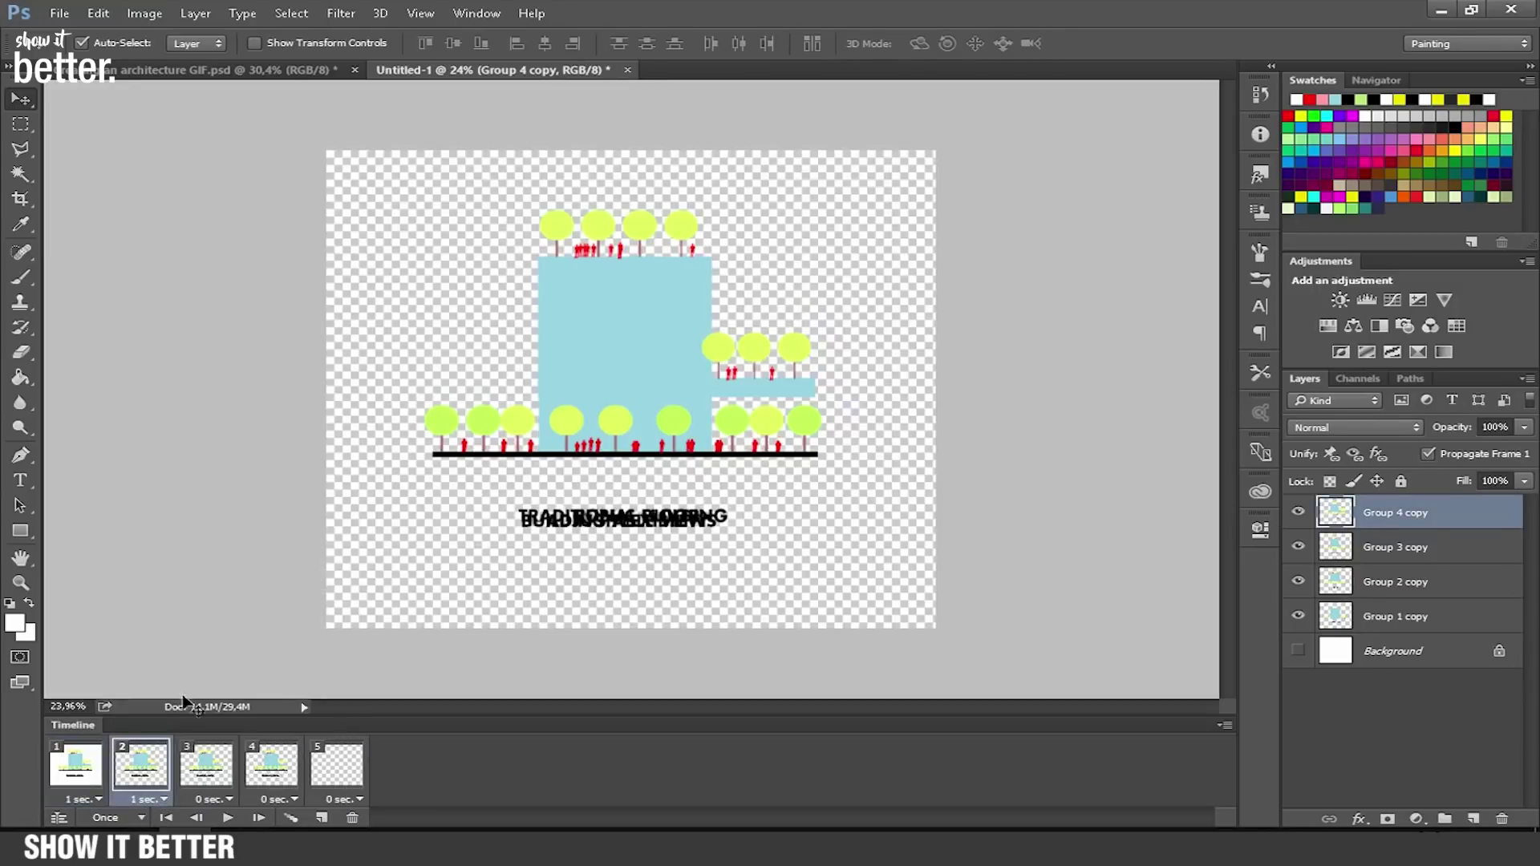
{"action": "left_click", "coordinate": [215, 799]}
{"action": "left_click", "coordinate": [234, 675]}
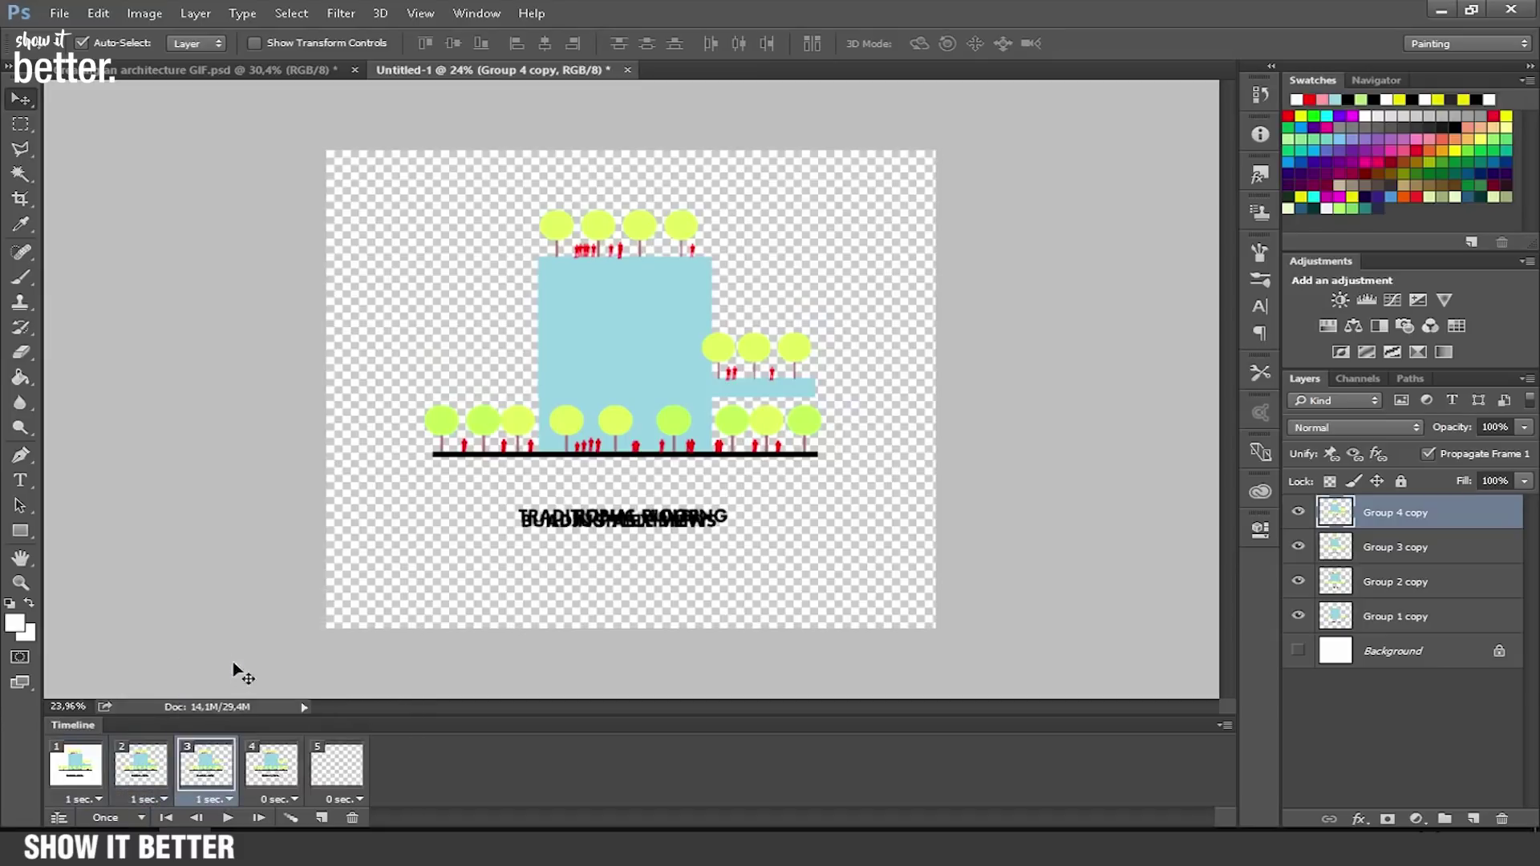
{"action": "left_click", "coordinate": [285, 799]}
{"action": "left_click", "coordinate": [297, 674]}
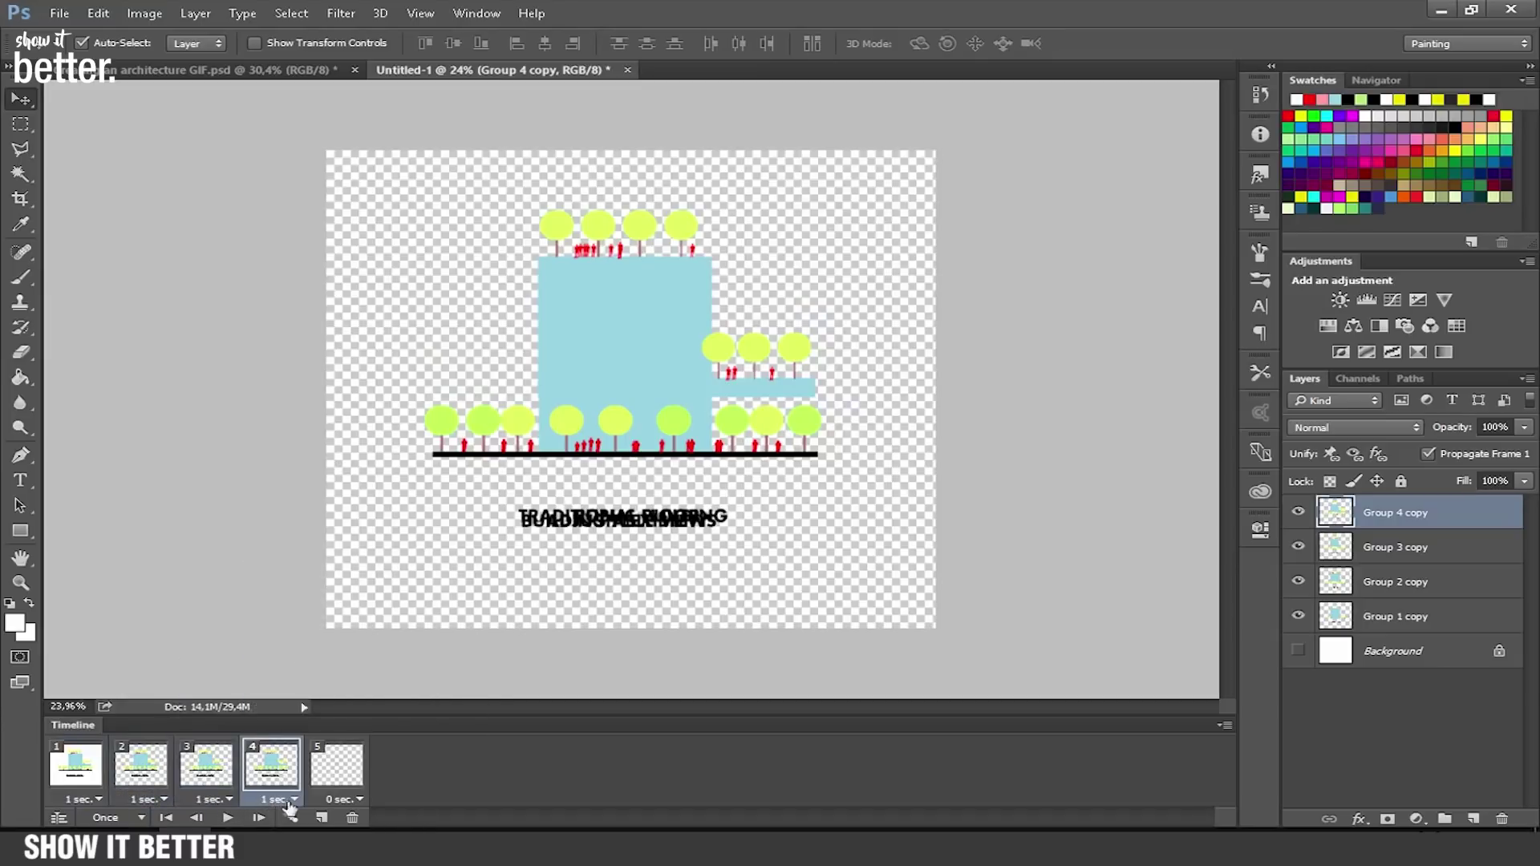
{"action": "left_click", "coordinate": [335, 766]}
{"action": "left_click", "coordinate": [353, 799]}
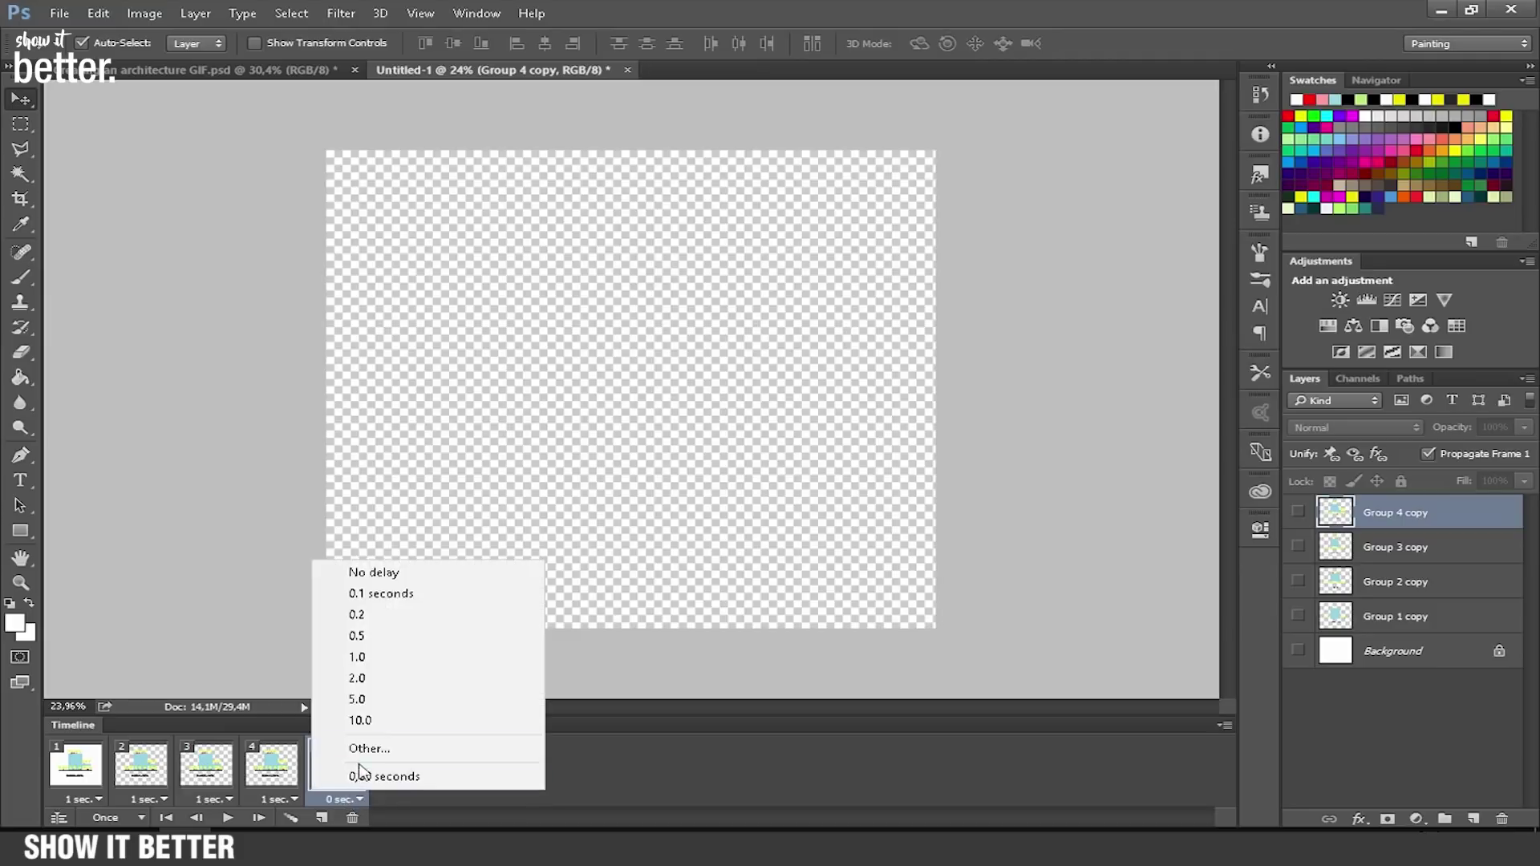
{"action": "left_click", "coordinate": [361, 656]}
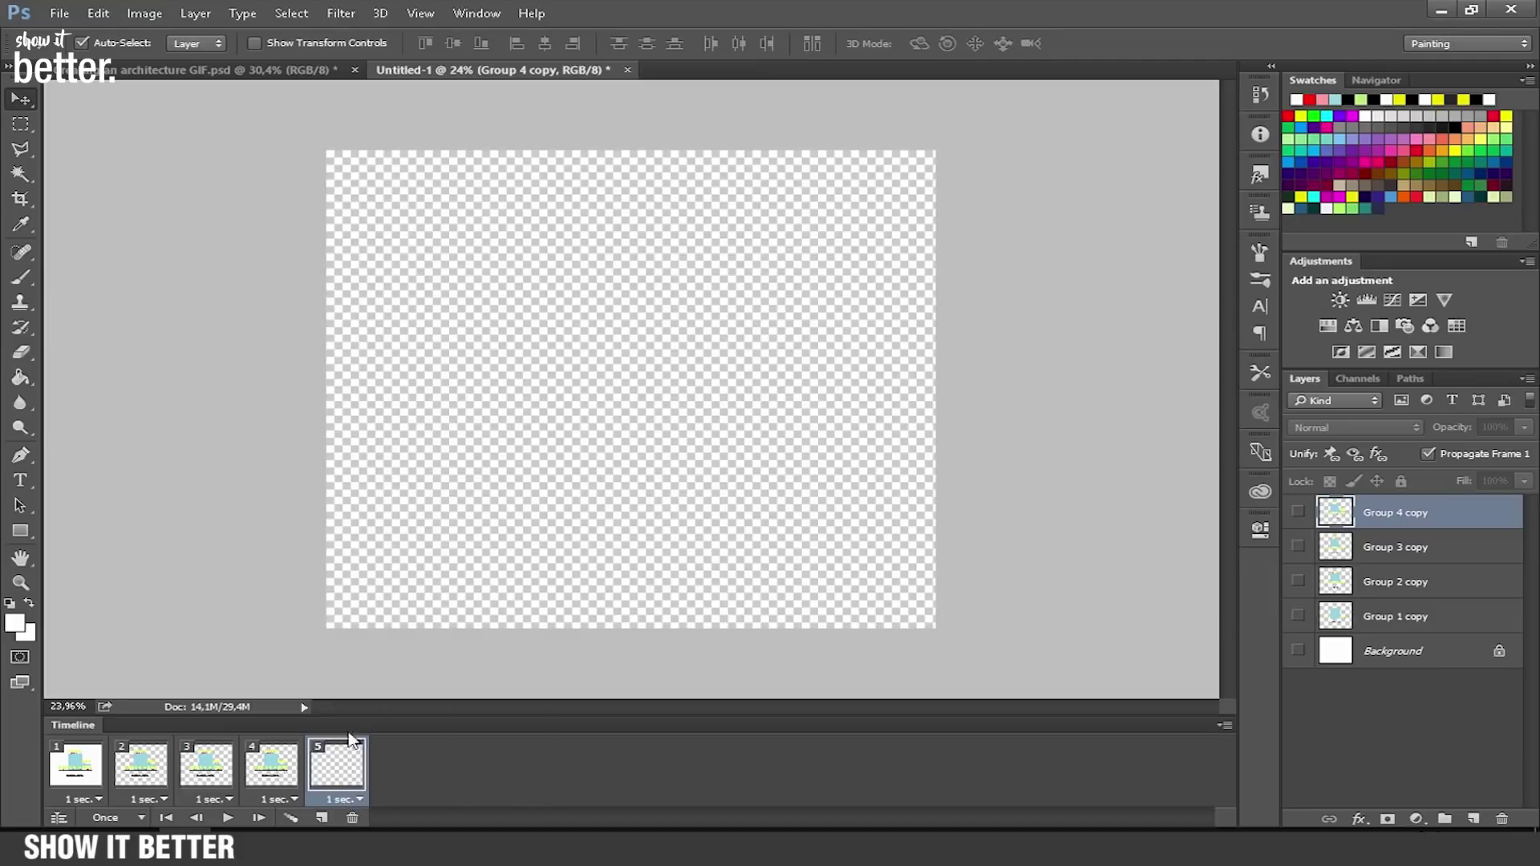
{"action": "left_click", "coordinate": [226, 818]}
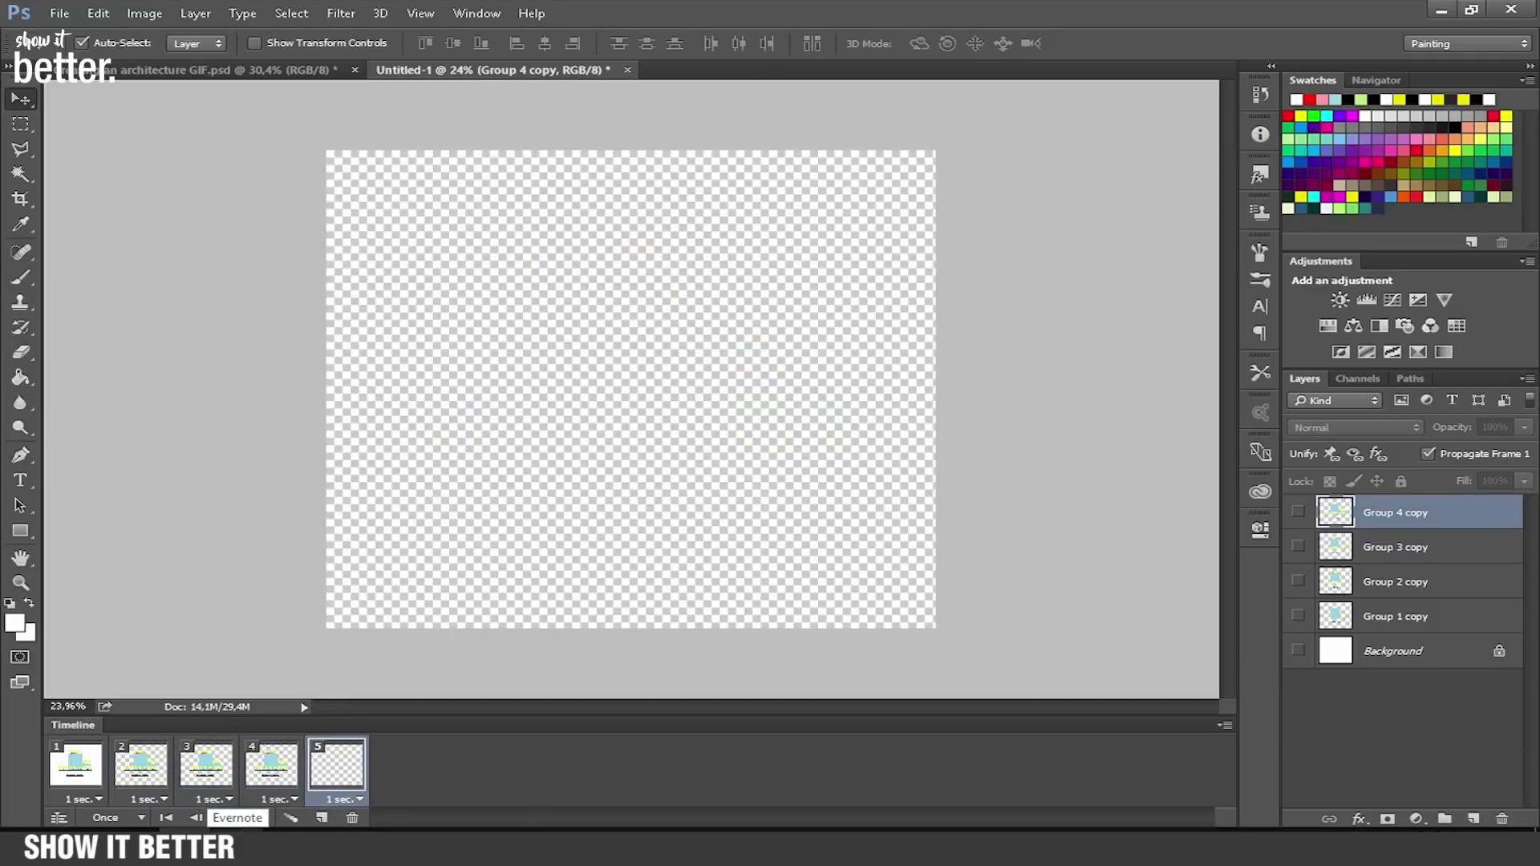
Hide the Group 2, 3 and 4 copies so frame 1 shows only the Group 1 copy diagram.
{"action": "left_click_drag", "start_coordinate": [1297, 617], "coordinate": [1298, 512]}
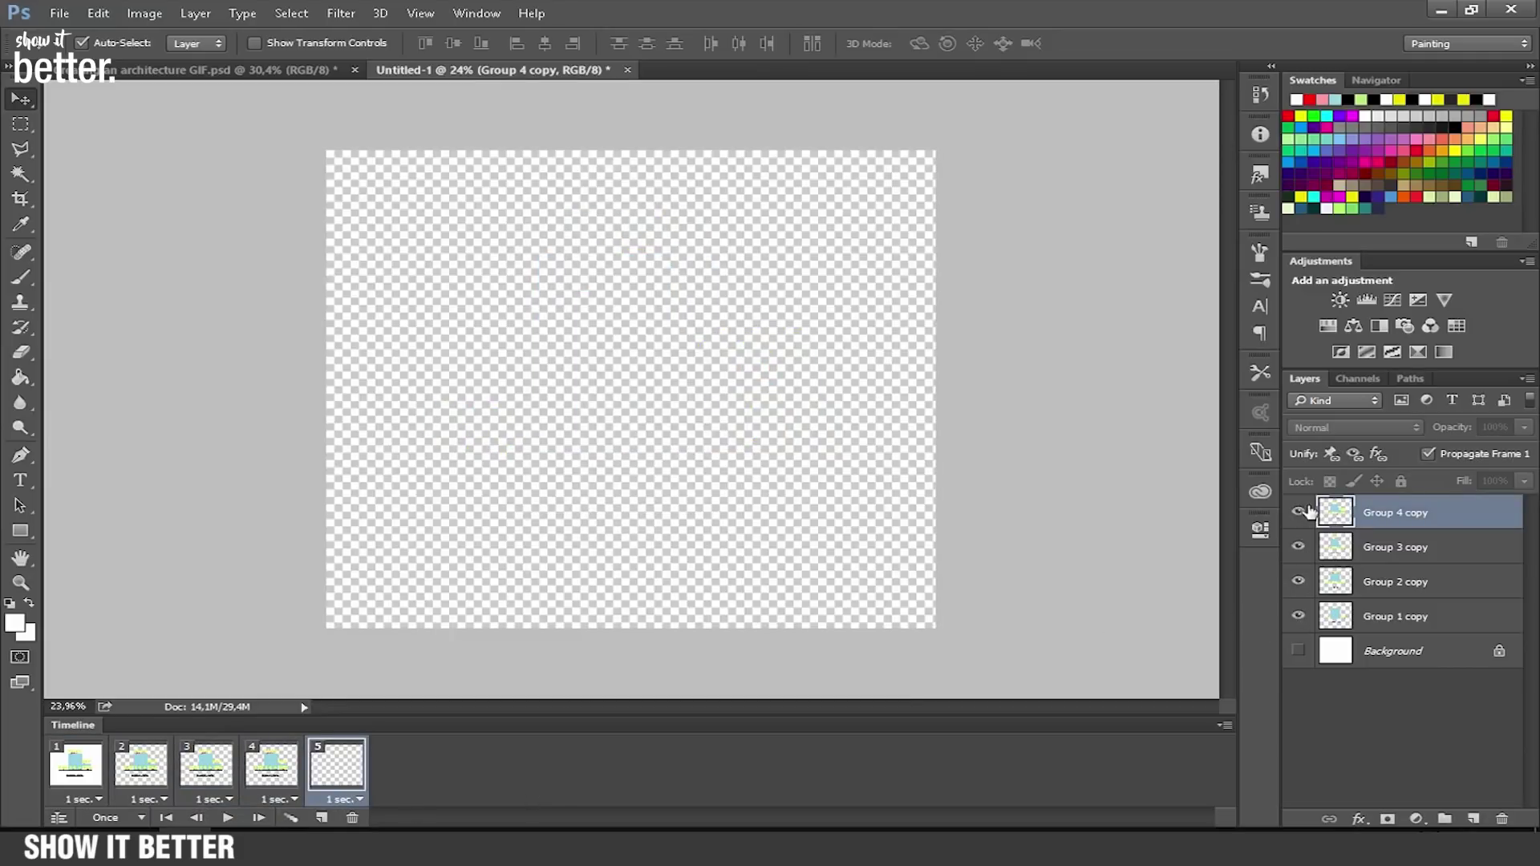
{"action": "left_click", "coordinate": [229, 817]}
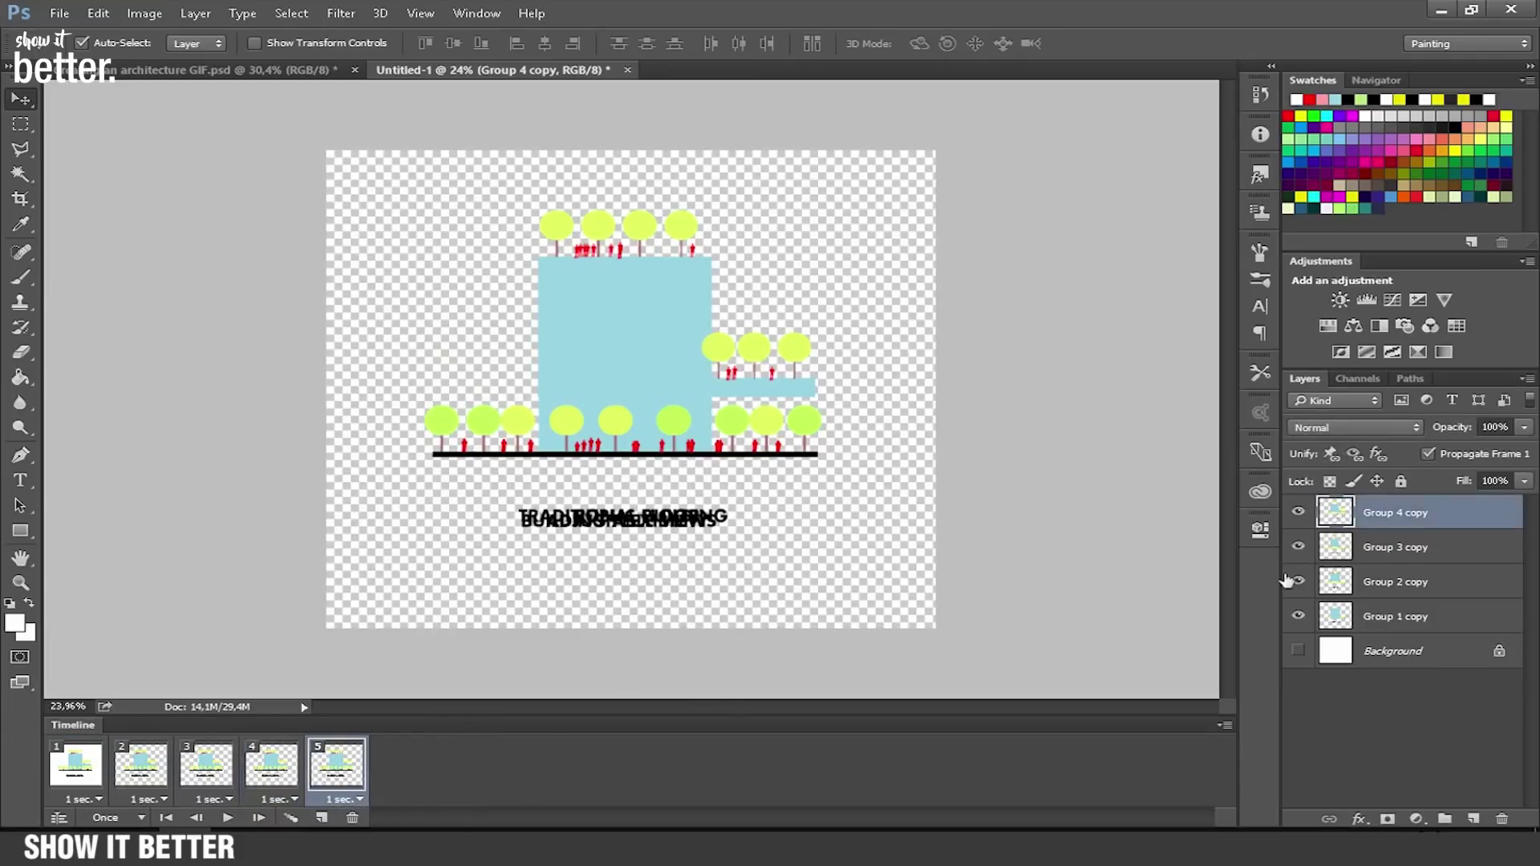
{"action": "left_click", "coordinate": [1298, 513]}
{"action": "left_click", "coordinate": [1299, 547]}
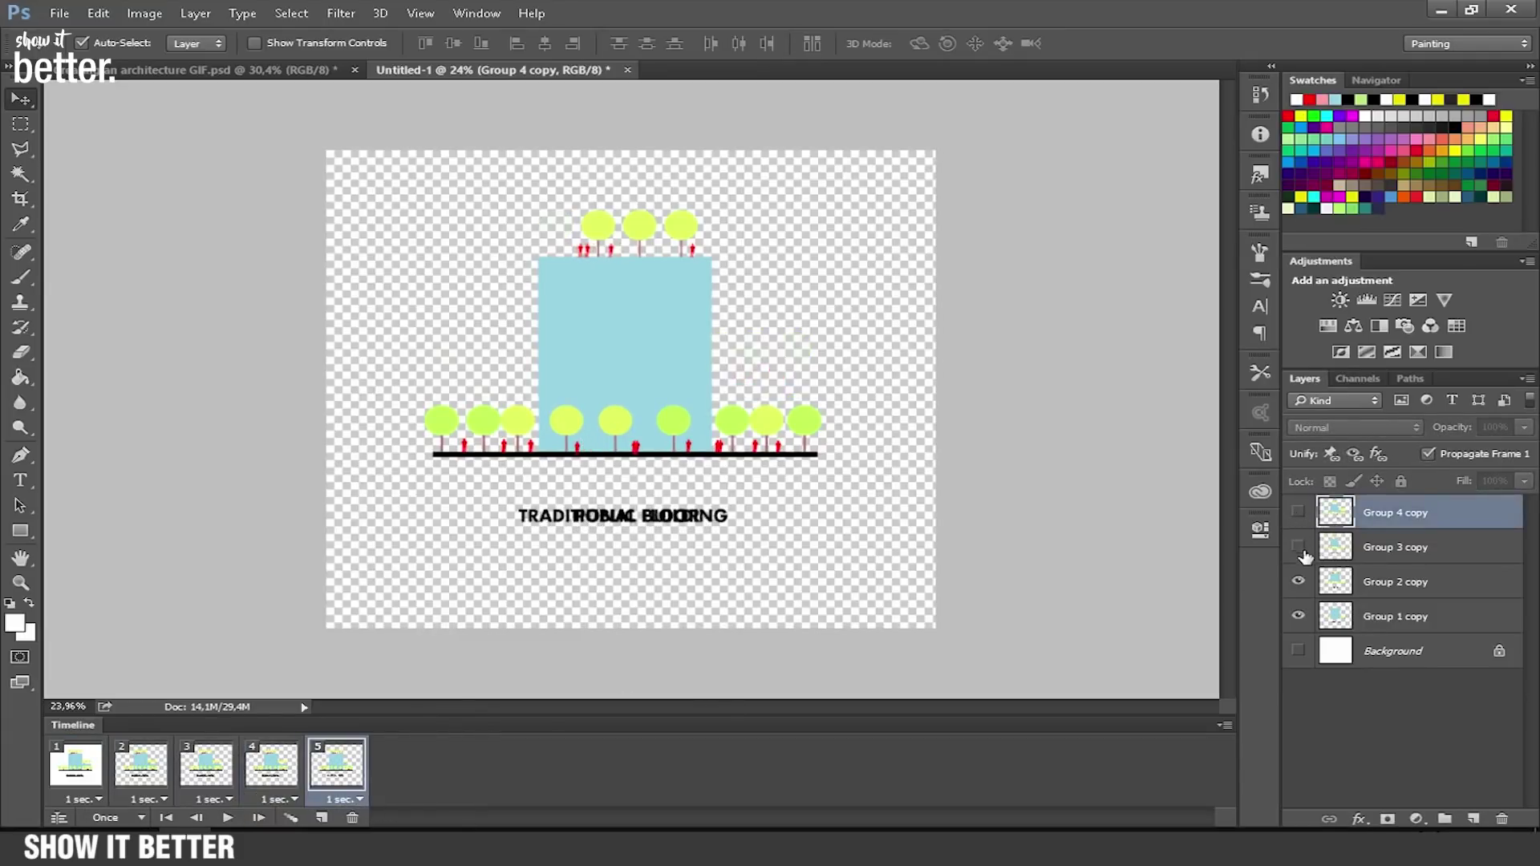
{"action": "left_click", "coordinate": [1298, 581]}
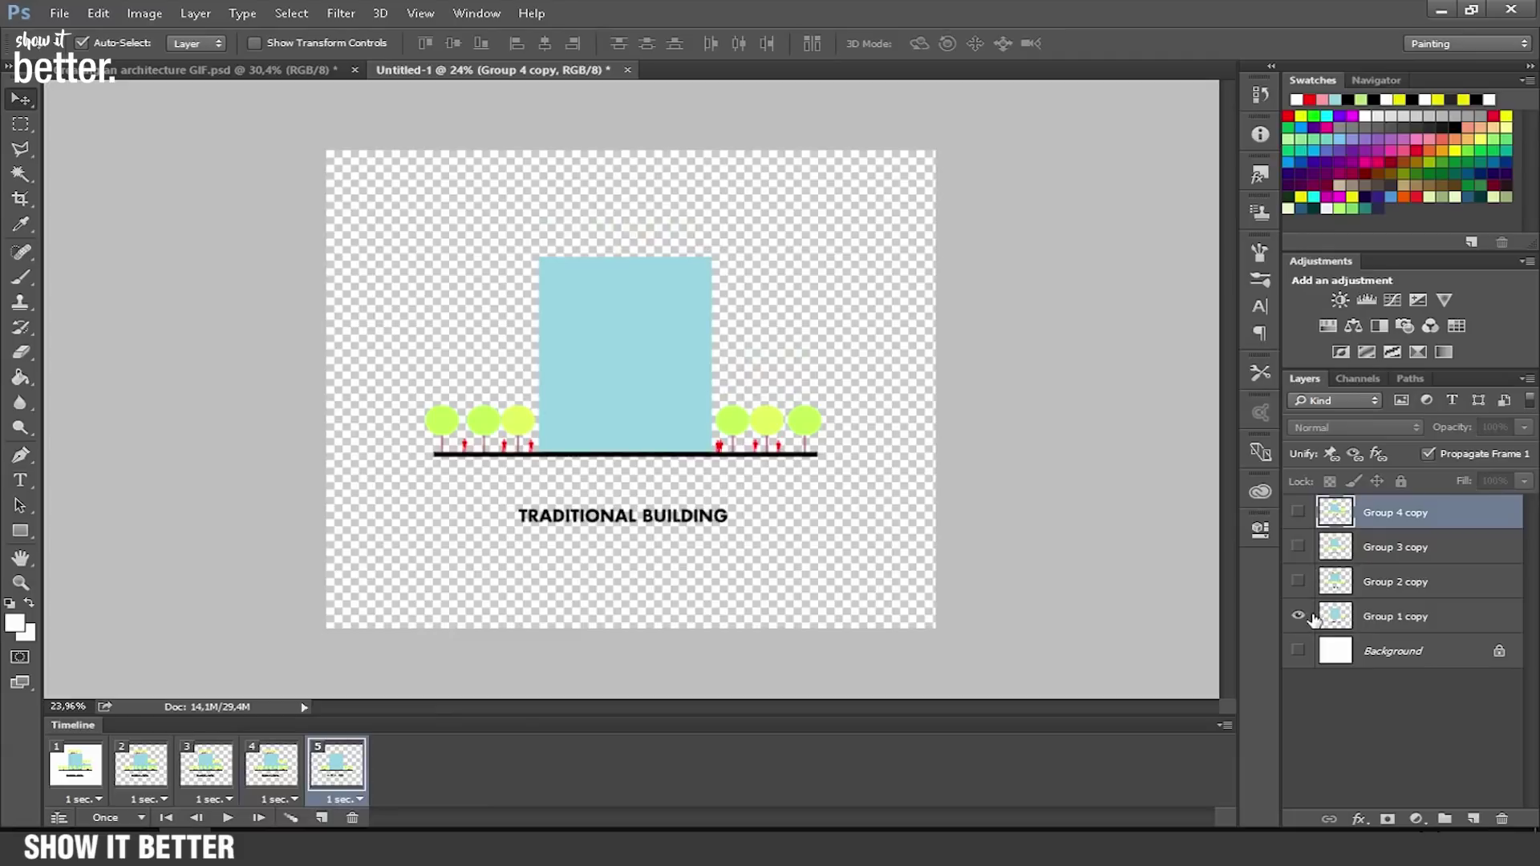
{"action": "left_click", "coordinate": [1377, 619]}
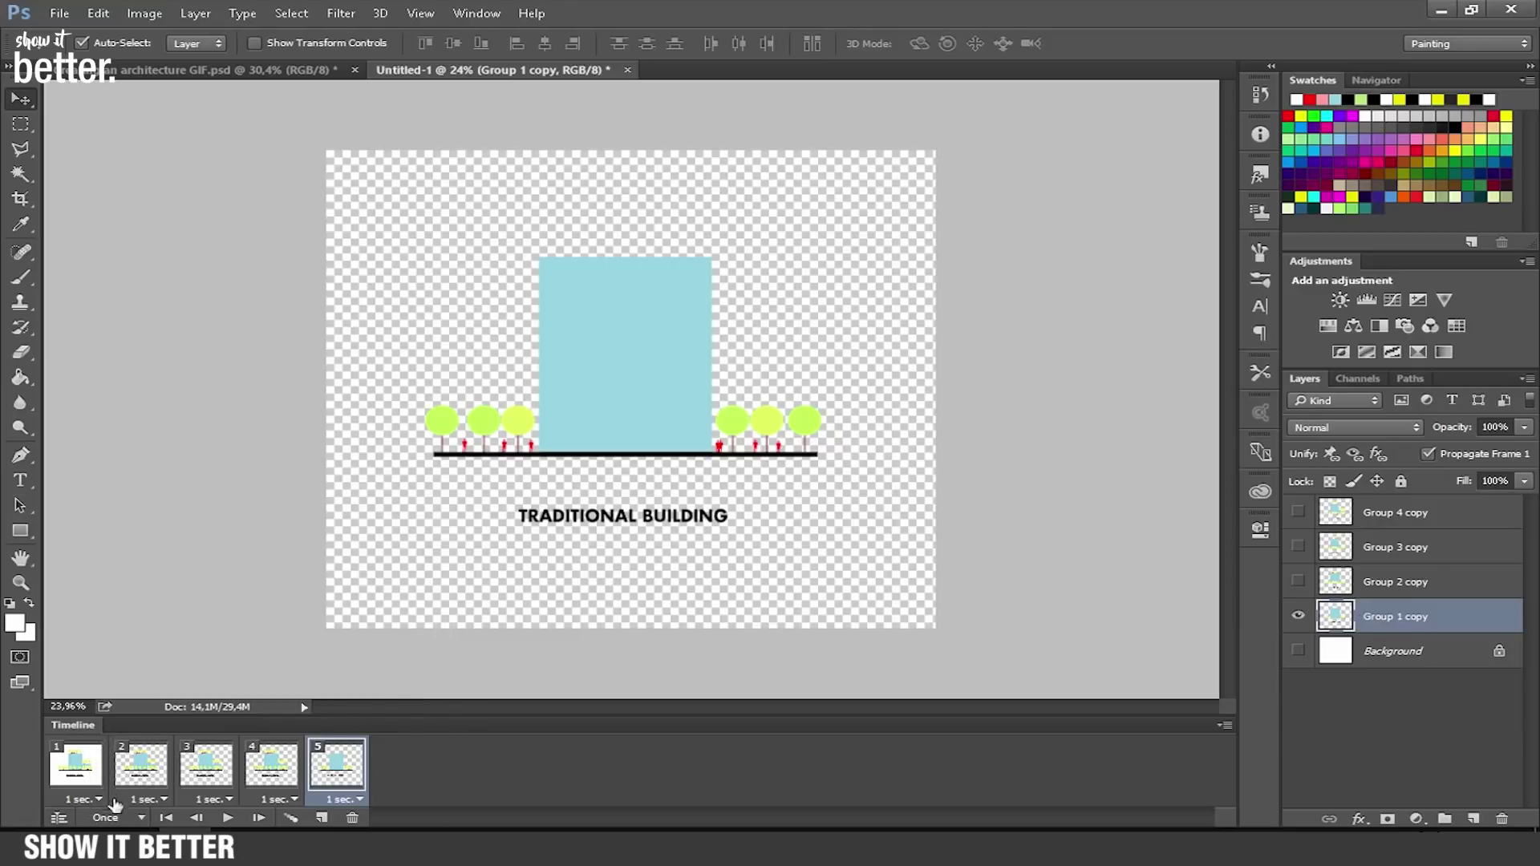
{"action": "left_click", "coordinate": [90, 767]}
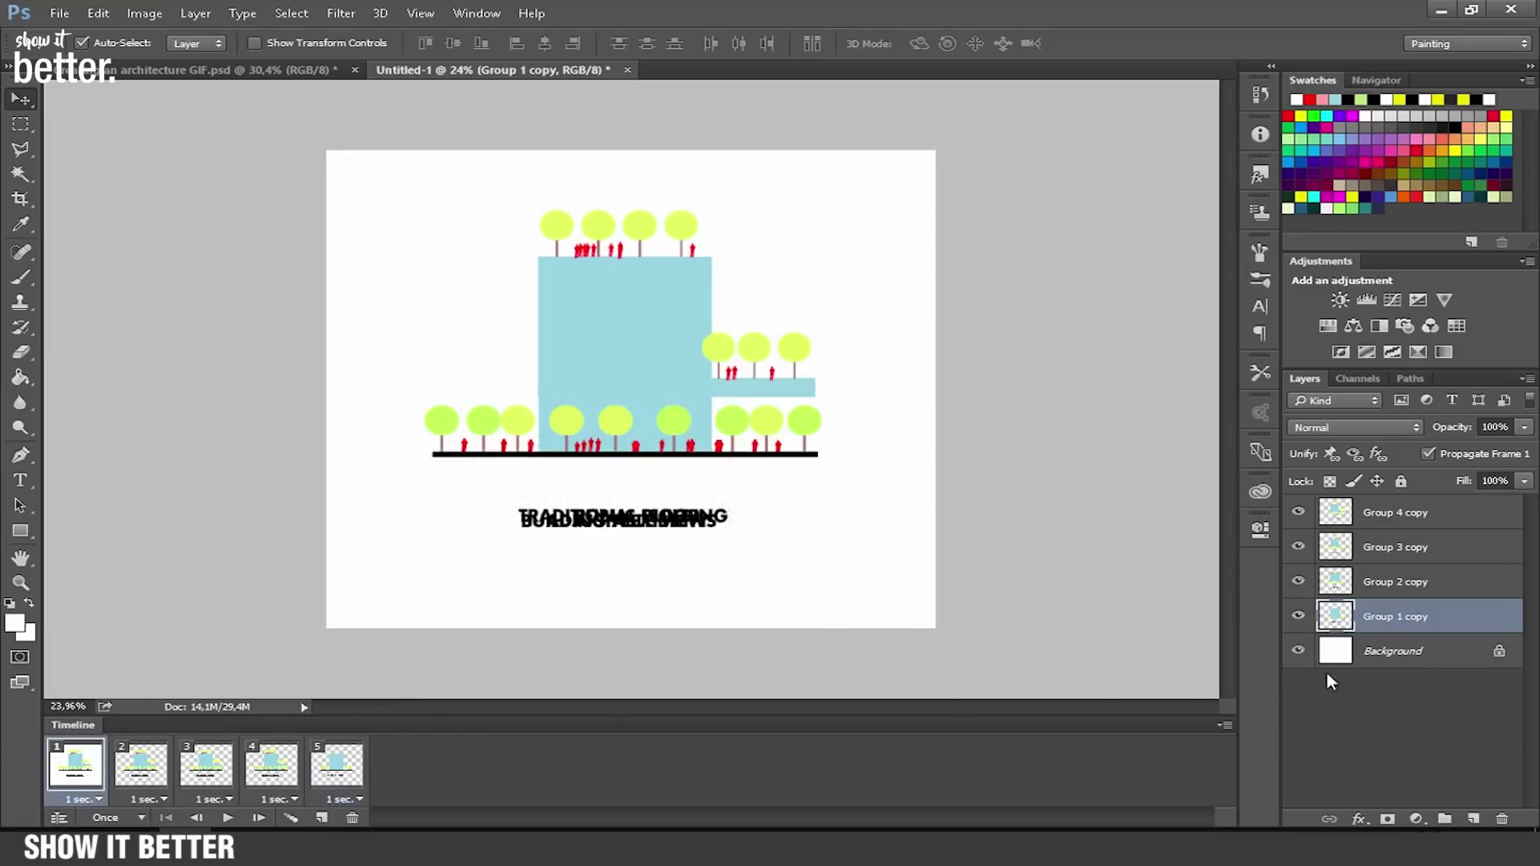
{"action": "left_click_drag", "start_coordinate": [1299, 581], "coordinate": [1304, 520]}
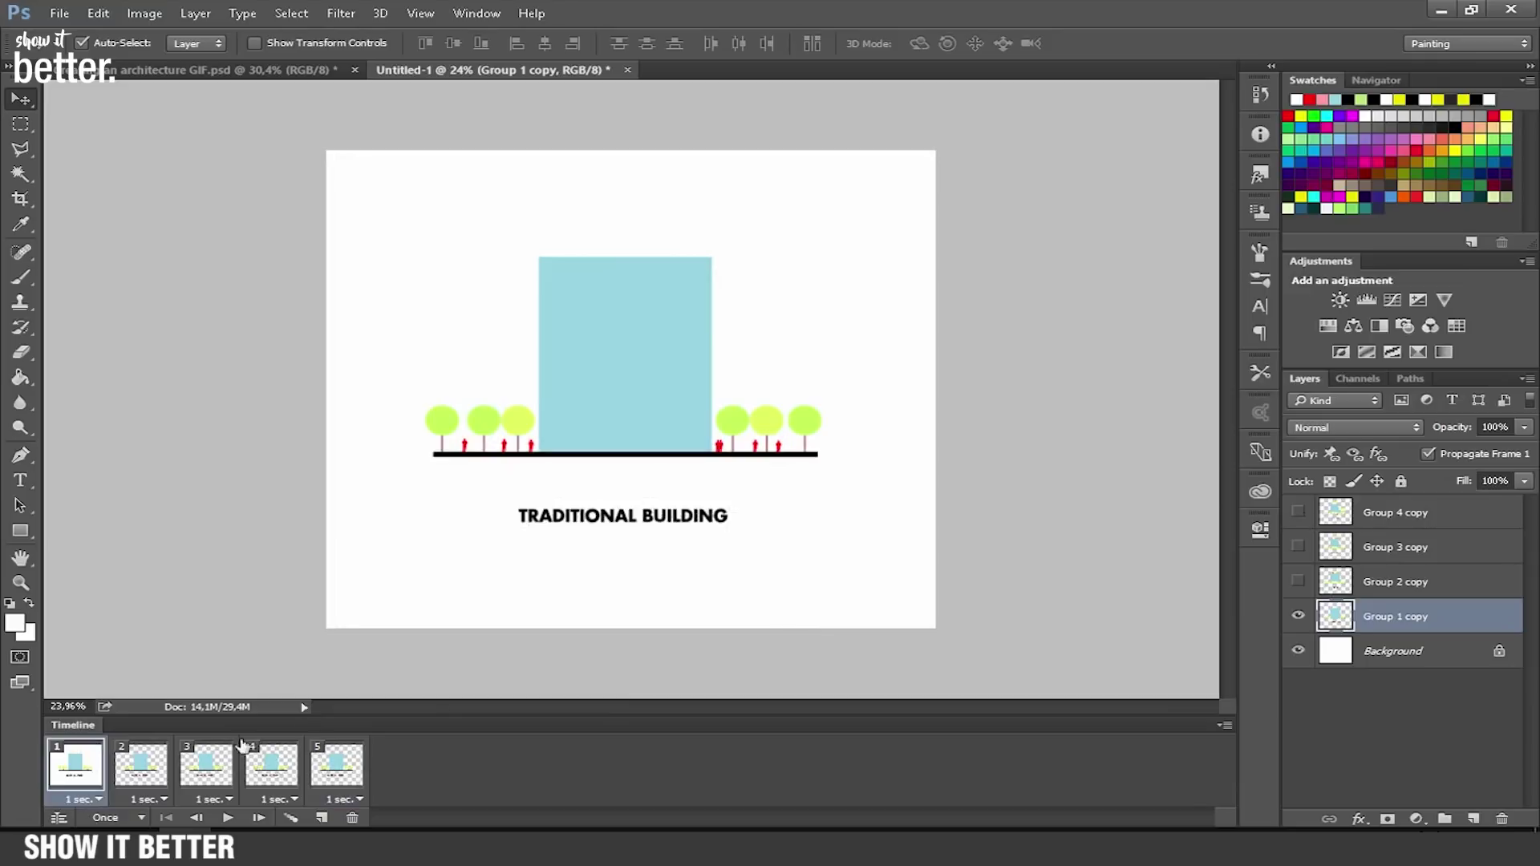
Step through animation frames 1 to 5 to compare their contents.
{"action": "left_click", "coordinate": [133, 768]}
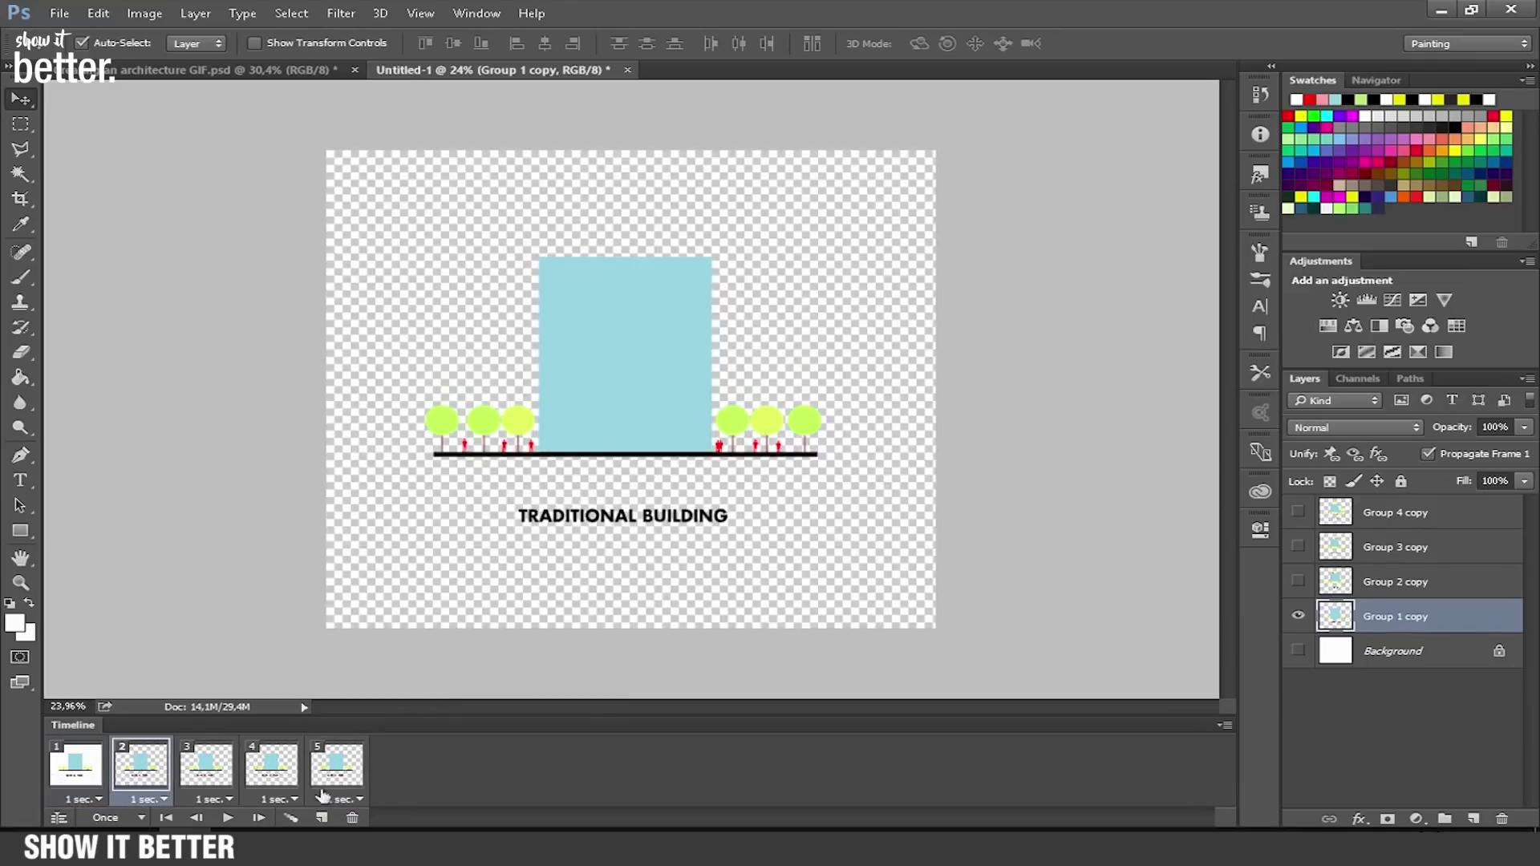
{"action": "left_click", "coordinate": [81, 782]}
{"action": "left_click", "coordinate": [135, 776]}
{"action": "left_click", "coordinate": [78, 774]}
{"action": "left_click", "coordinate": [146, 774]}
{"action": "left_click", "coordinate": [87, 775]}
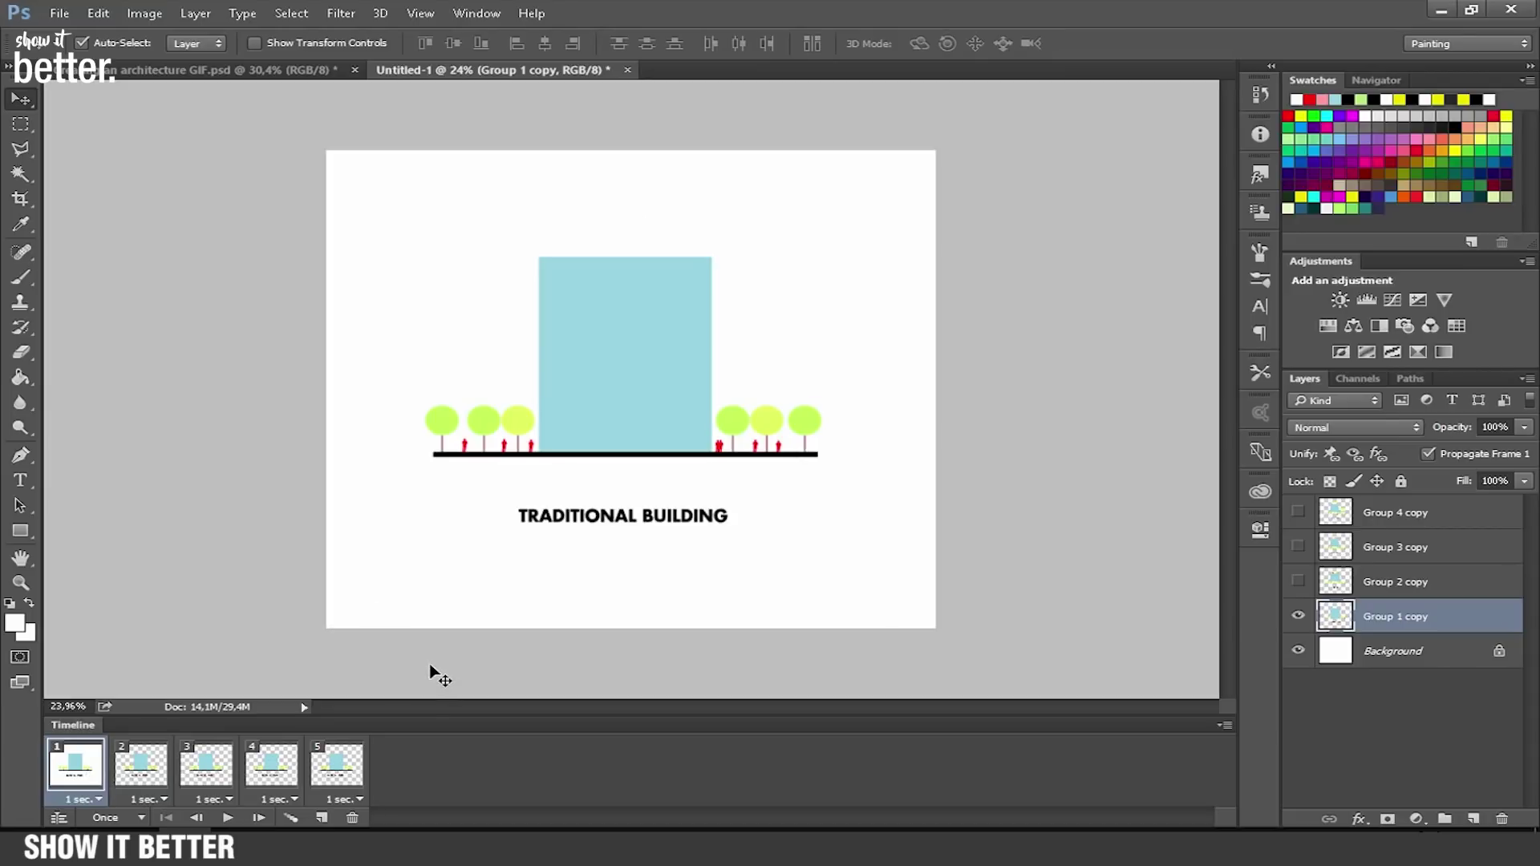
{"action": "left_click", "coordinate": [158, 777]}
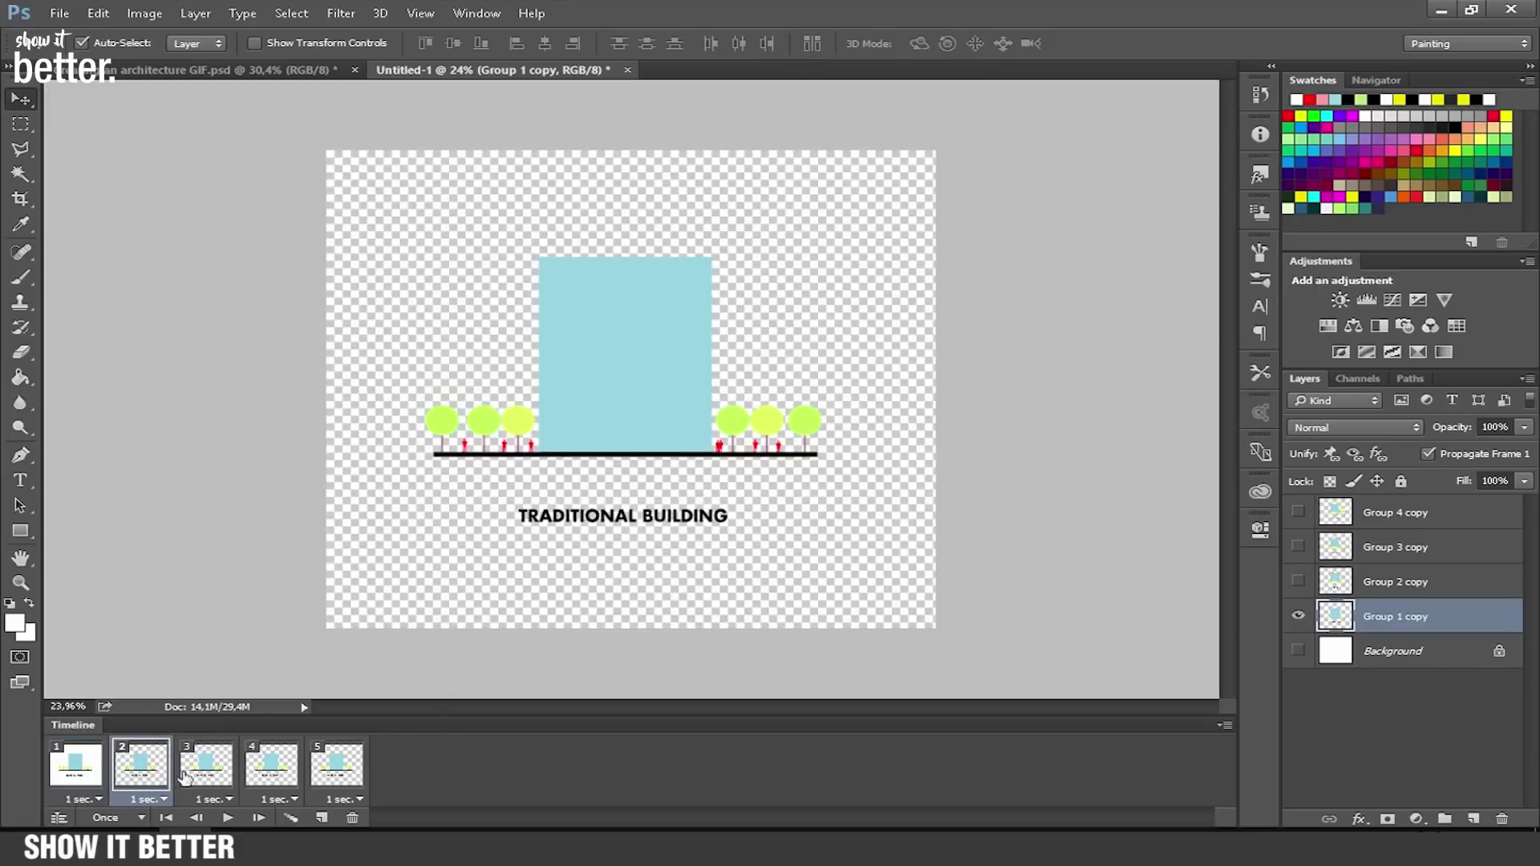
{"action": "left_click", "coordinate": [204, 777]}
{"action": "left_click", "coordinate": [287, 777]}
{"action": "left_click", "coordinate": [342, 773]}
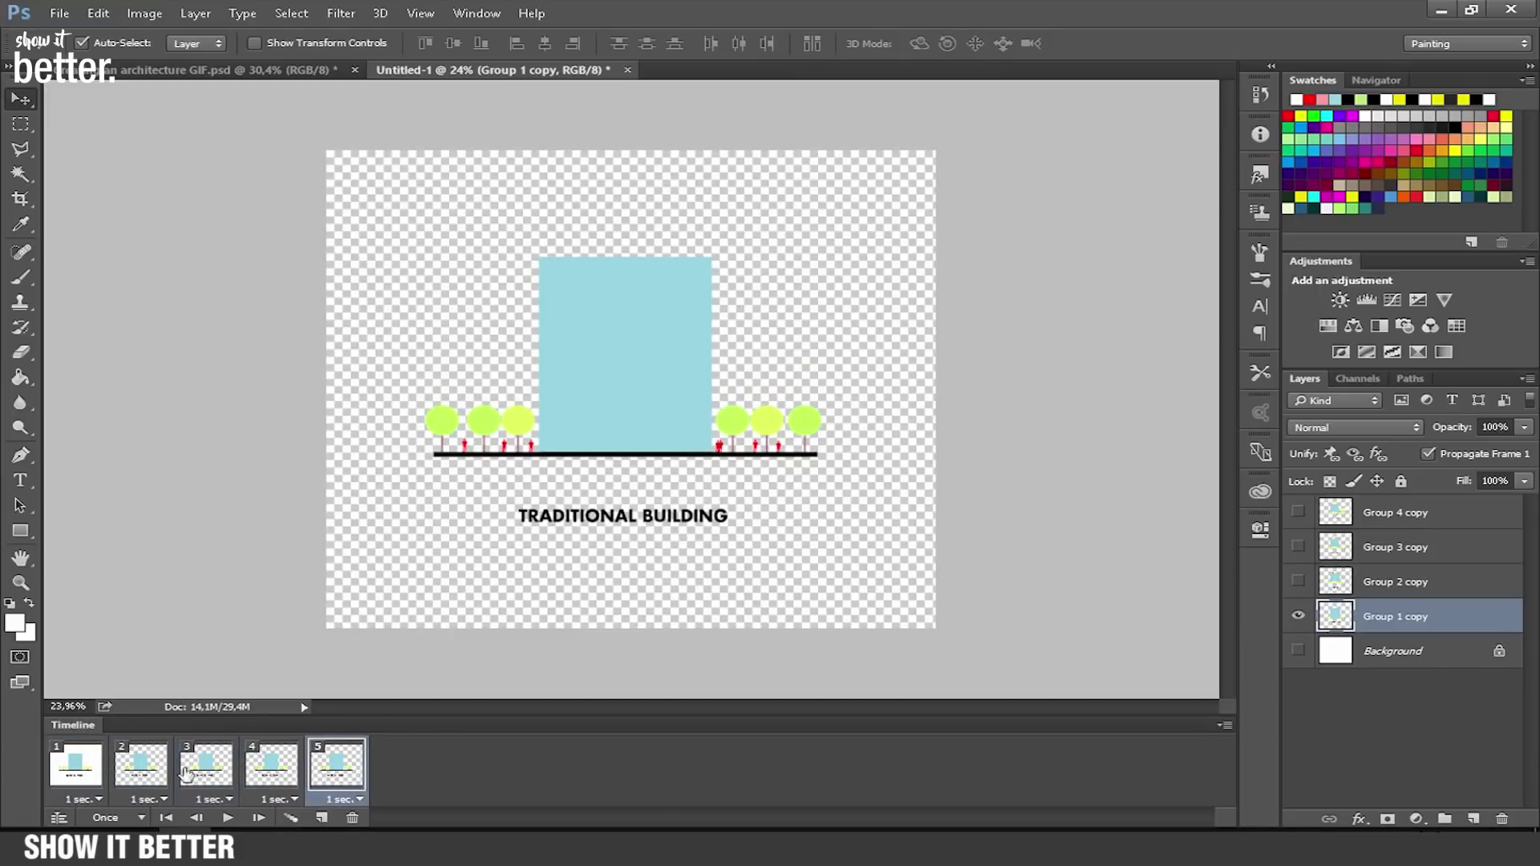
{"action": "left_click", "coordinate": [96, 775]}
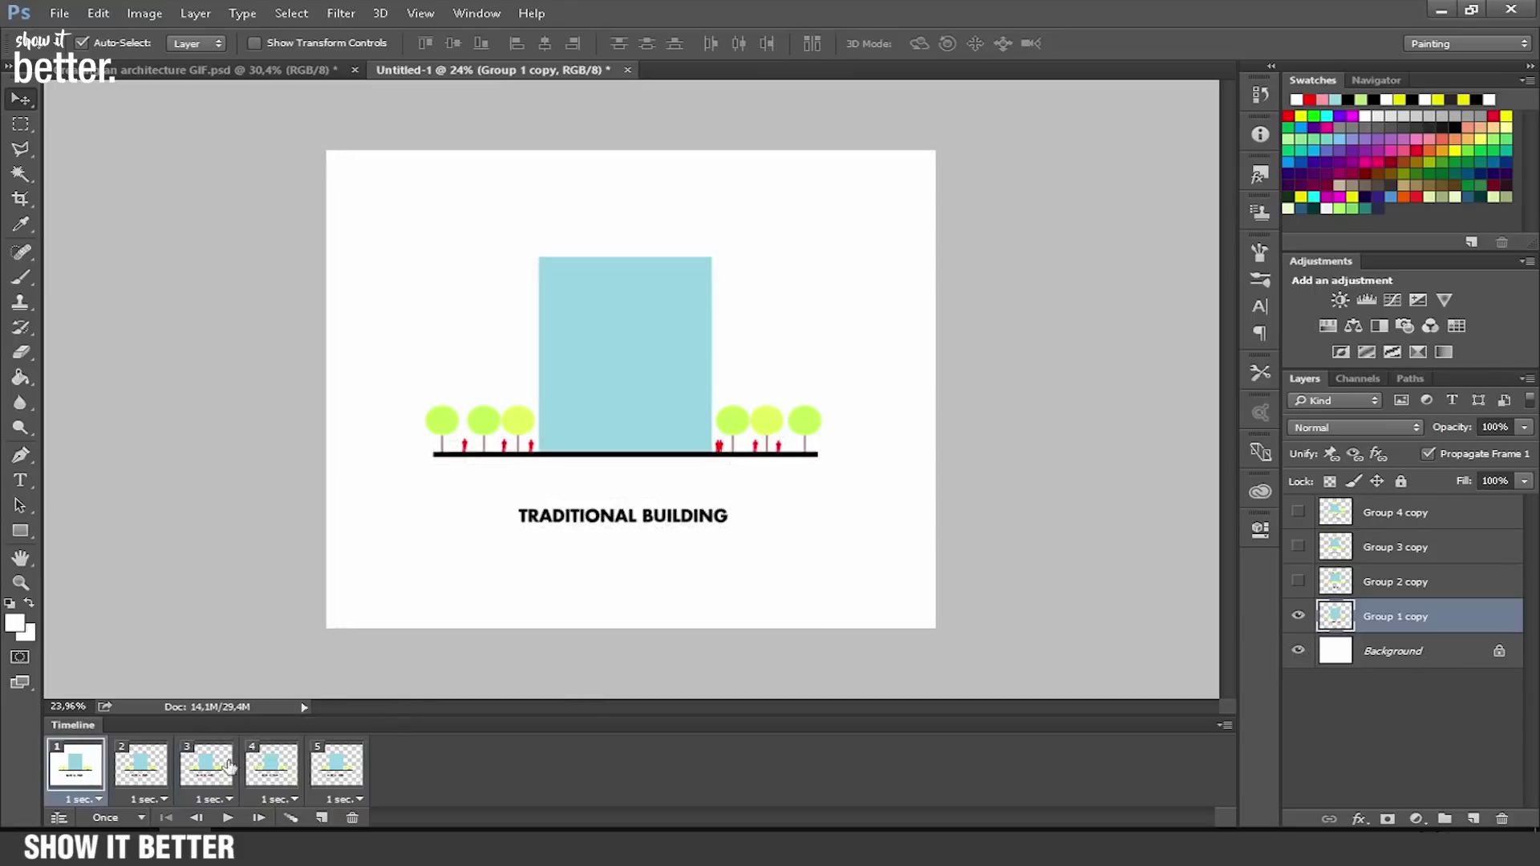
Make frame 2 show the Group 2 copy (Public Floor) diagram on the white background.
{"action": "left_click", "coordinate": [154, 777]}
{"action": "left_click", "coordinate": [1299, 651]}
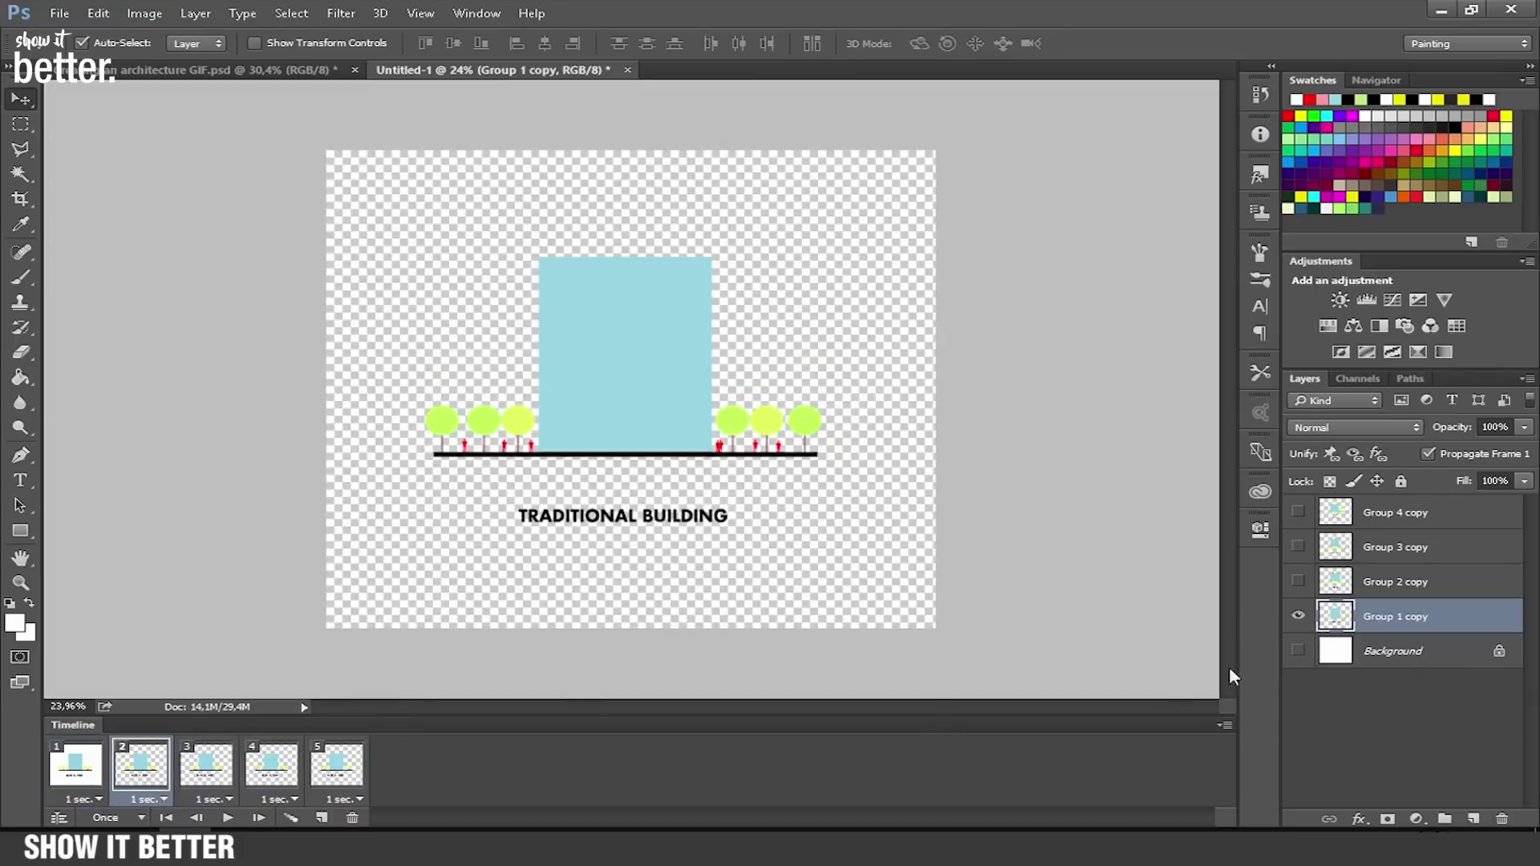
{"action": "left_click", "coordinate": [1299, 582]}
{"action": "left_click", "coordinate": [1299, 616]}
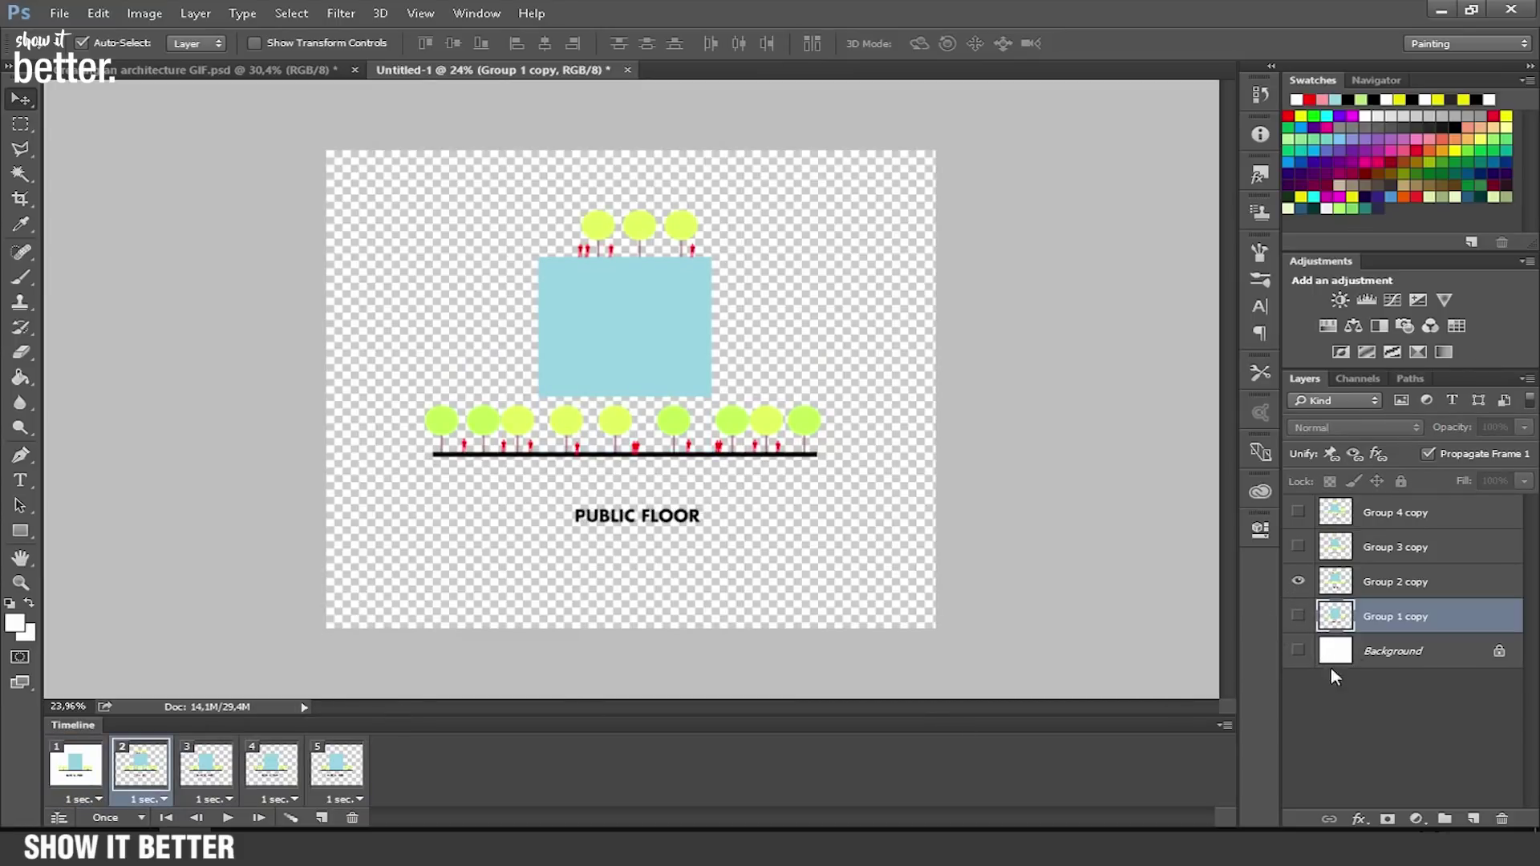
{"action": "left_click", "coordinate": [1299, 650]}
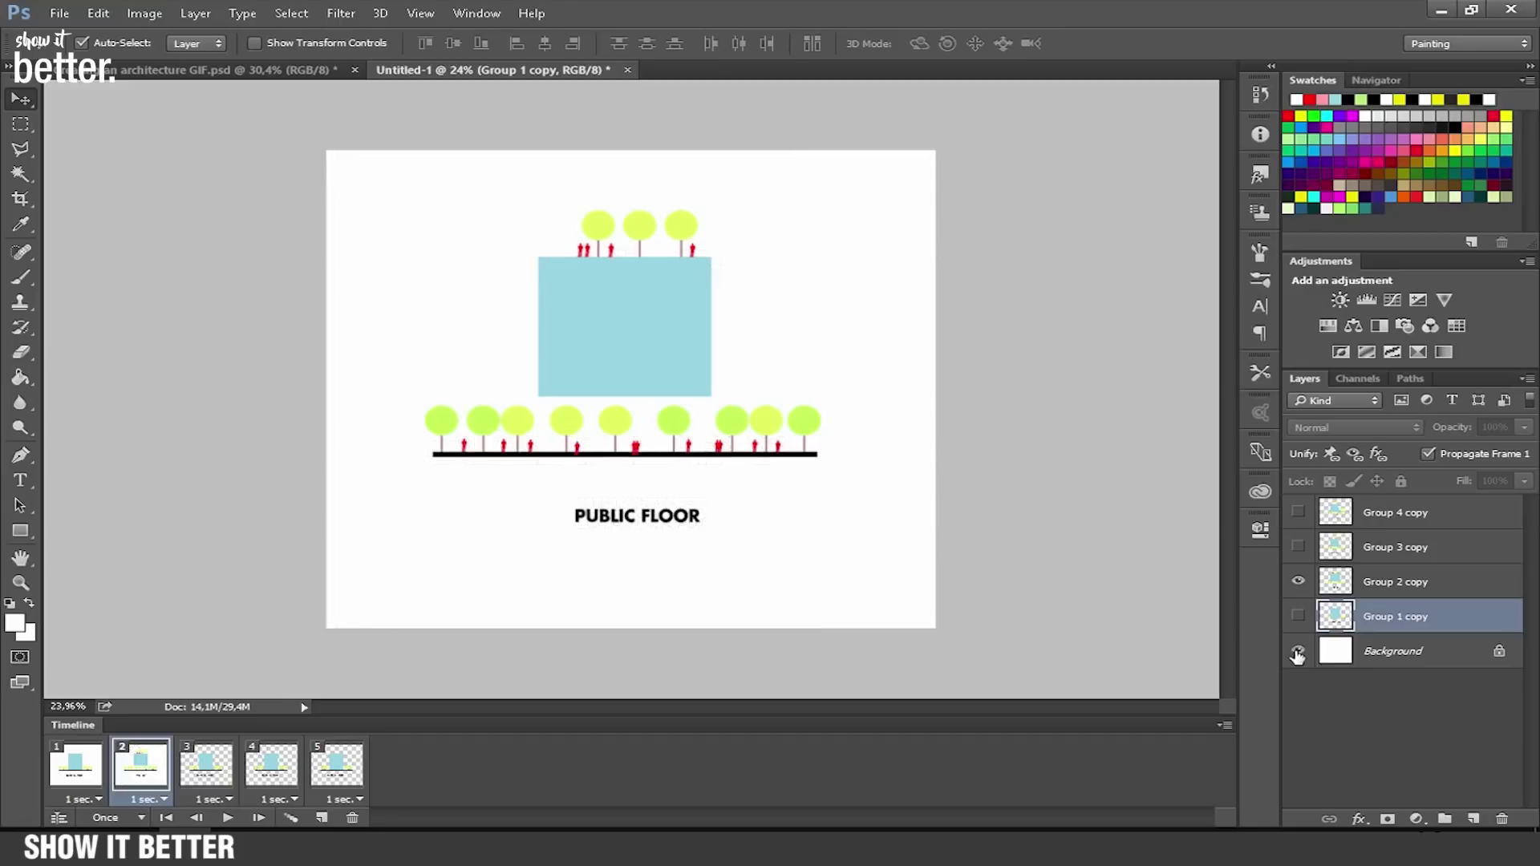
Make frame 3 show the Building Flexibility diagram on the white background.
{"action": "left_click", "coordinate": [219, 775]}
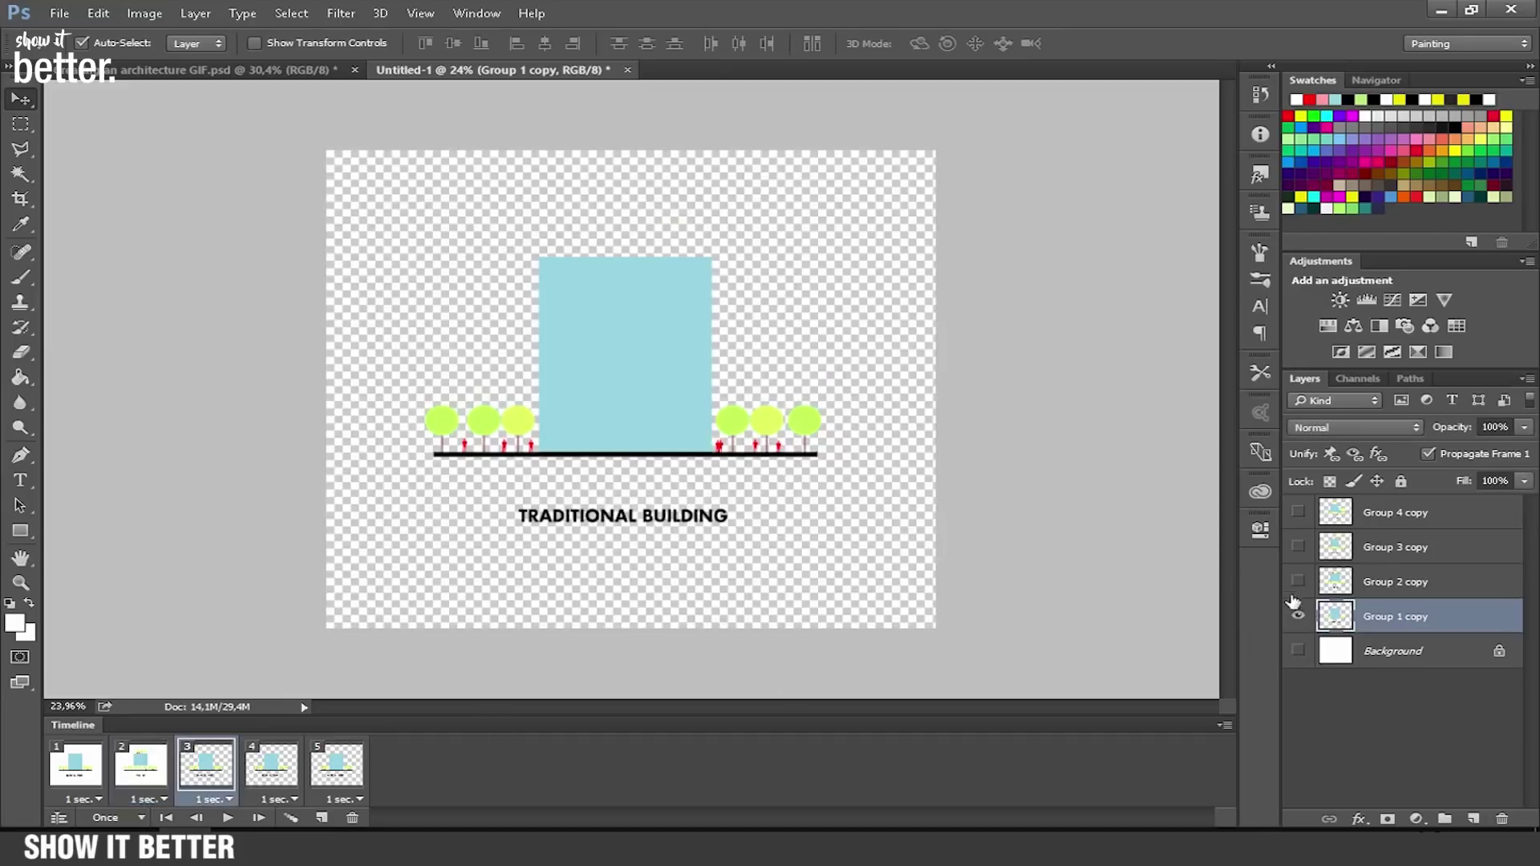
{"action": "left_click", "coordinate": [1298, 616]}
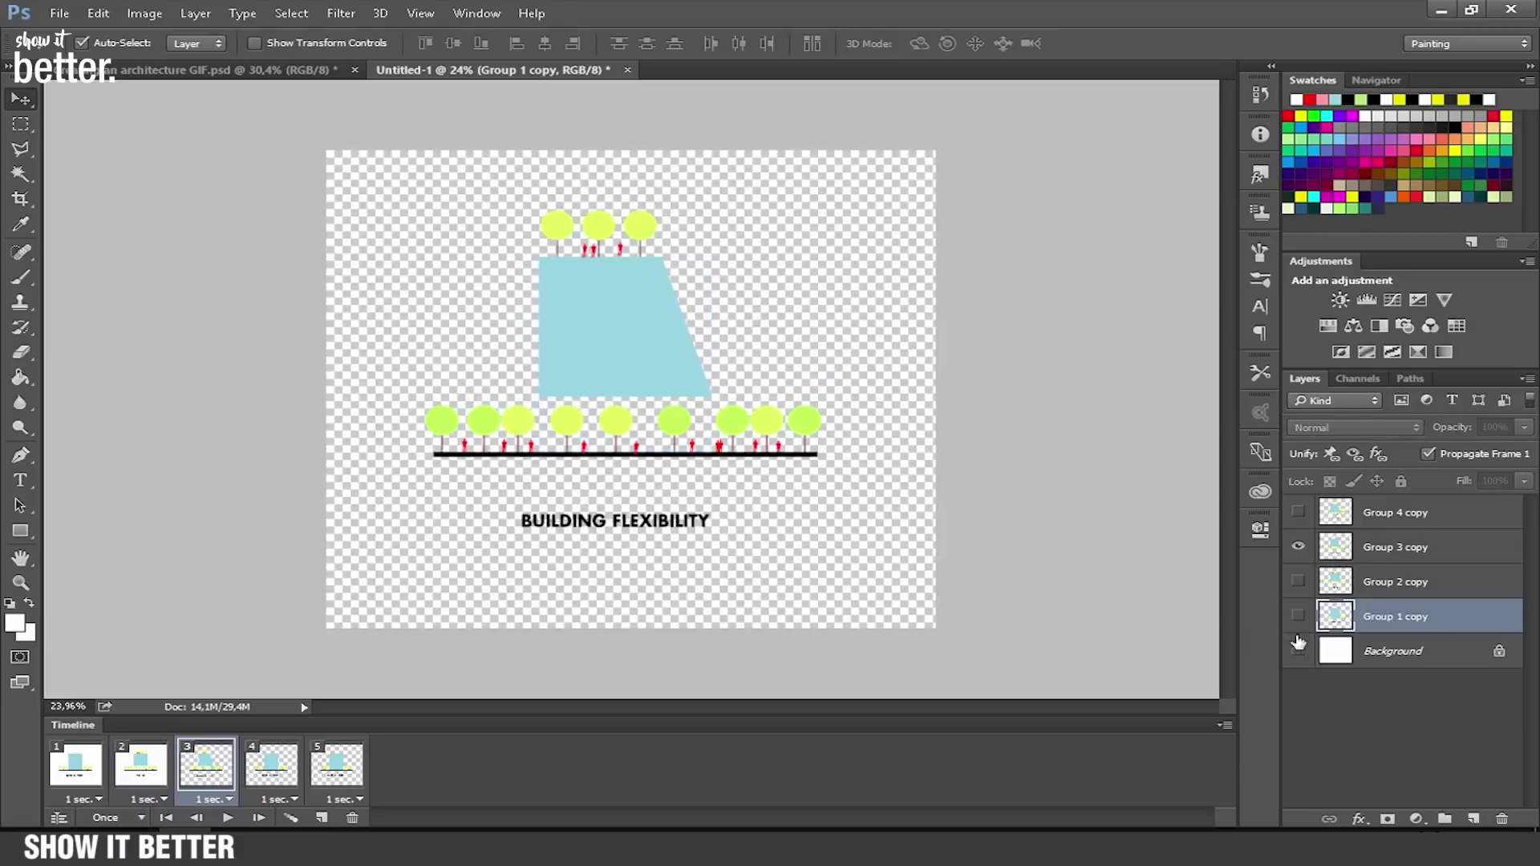
{"action": "left_click", "coordinate": [1293, 654]}
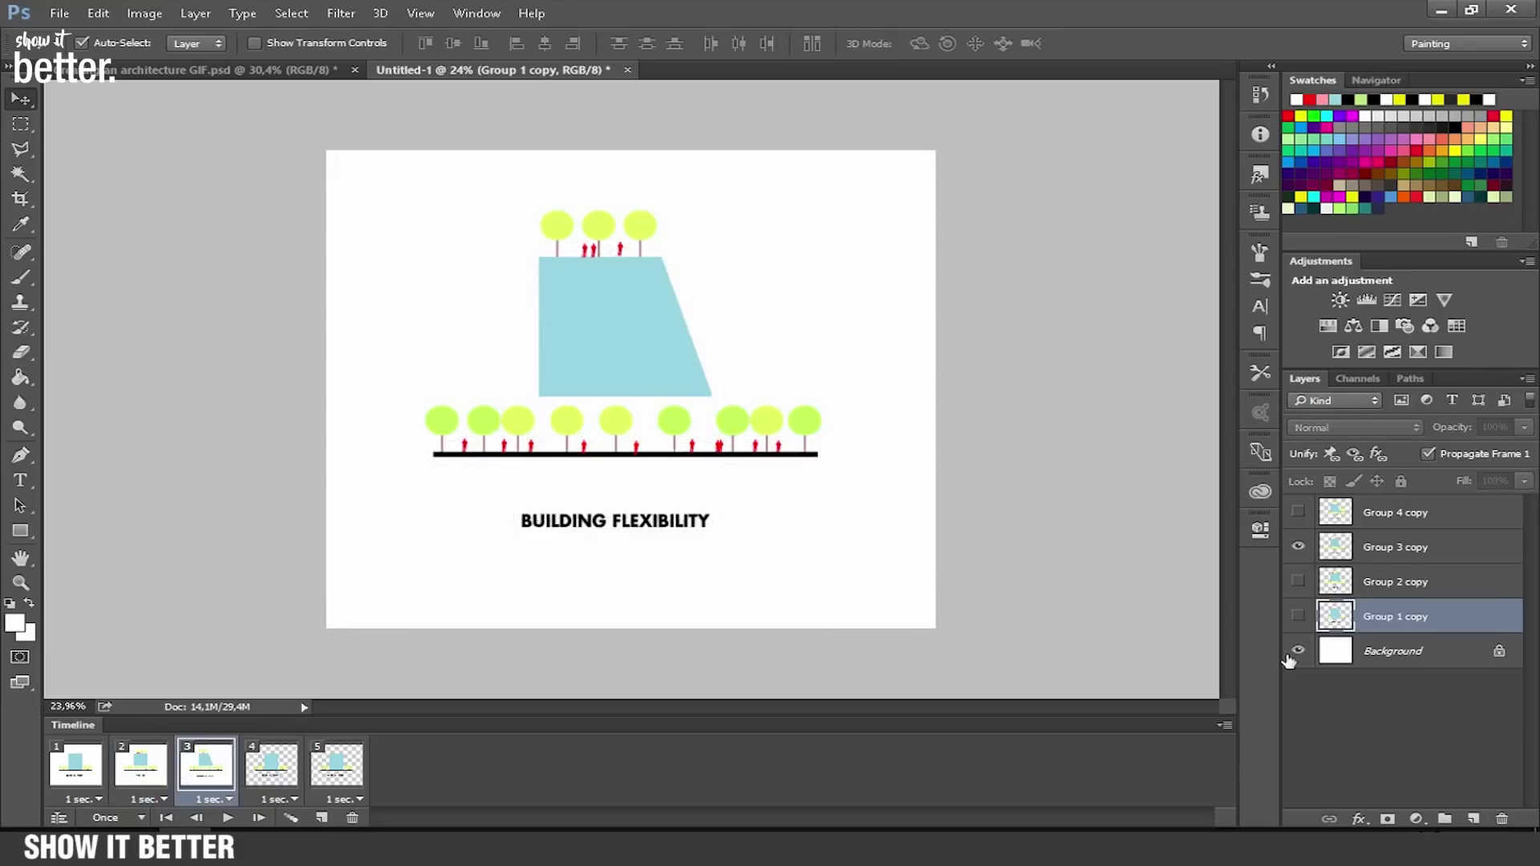
Make frame 4 show the Adjustable Views diagram on white, with Group 1 copy hidden.
{"action": "left_click", "coordinate": [294, 782]}
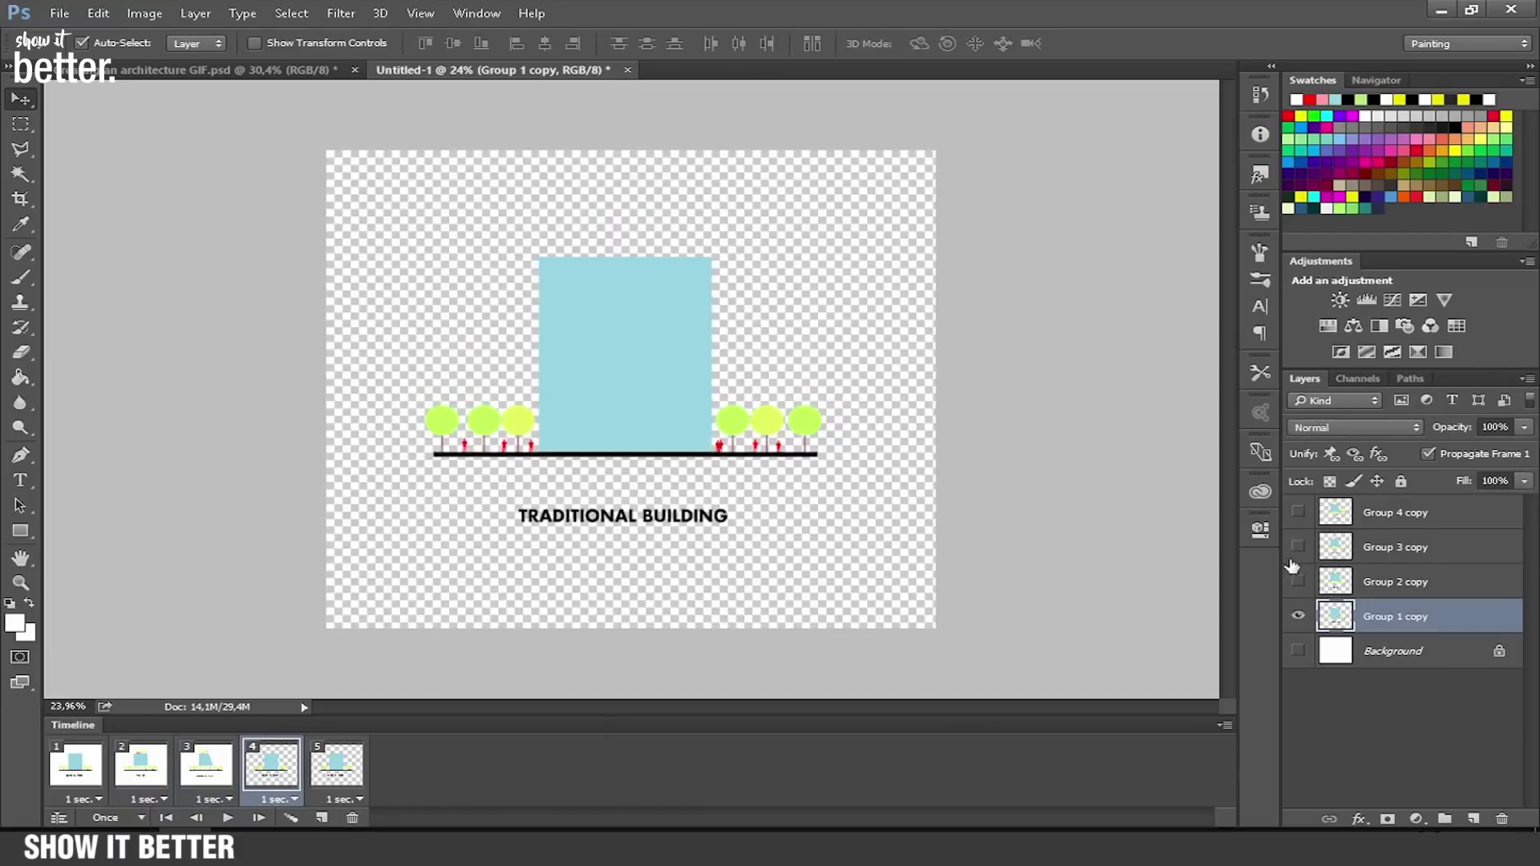
{"action": "left_click", "coordinate": [1299, 513]}
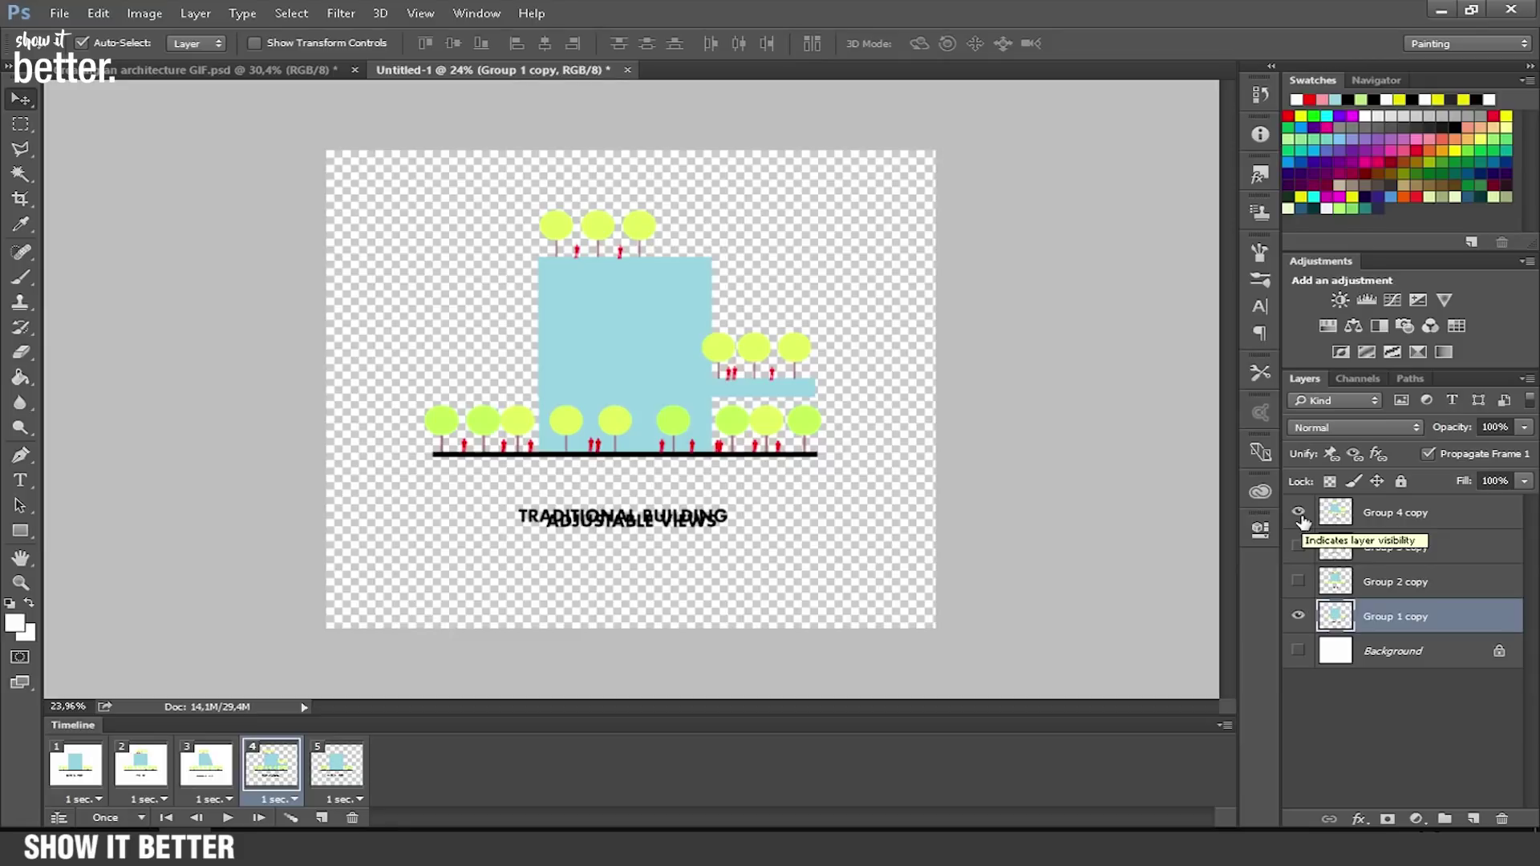
{"action": "left_click", "coordinate": [1299, 651]}
{"action": "left_click", "coordinate": [1300, 616]}
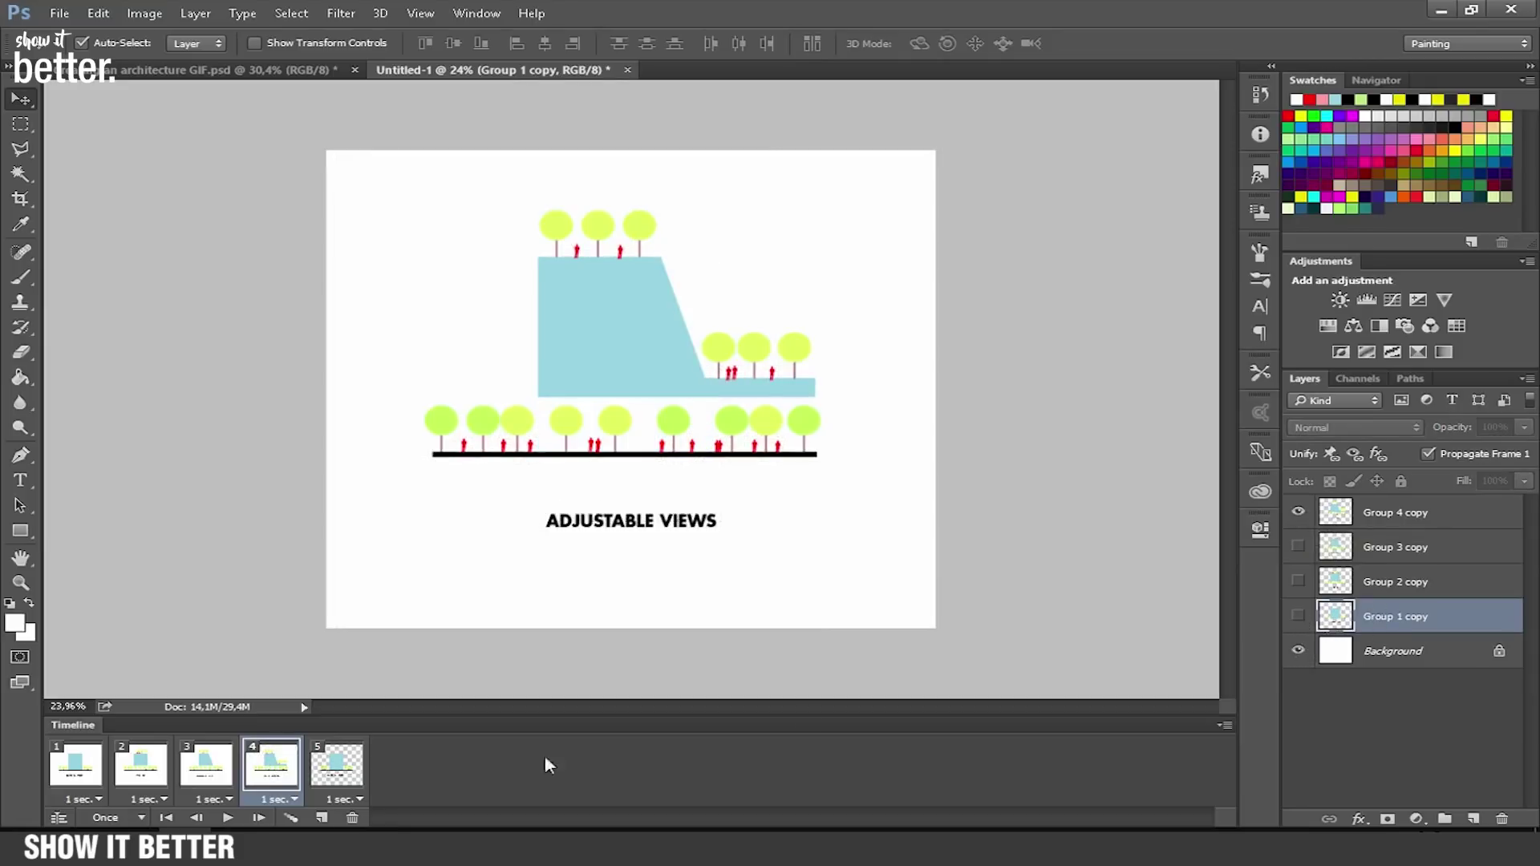
Set frame 5 to be disposed and leave its delay at 1 second.
{"action": "left_click", "coordinate": [354, 770]}
{"action": "right_click", "coordinate": [350, 766]}
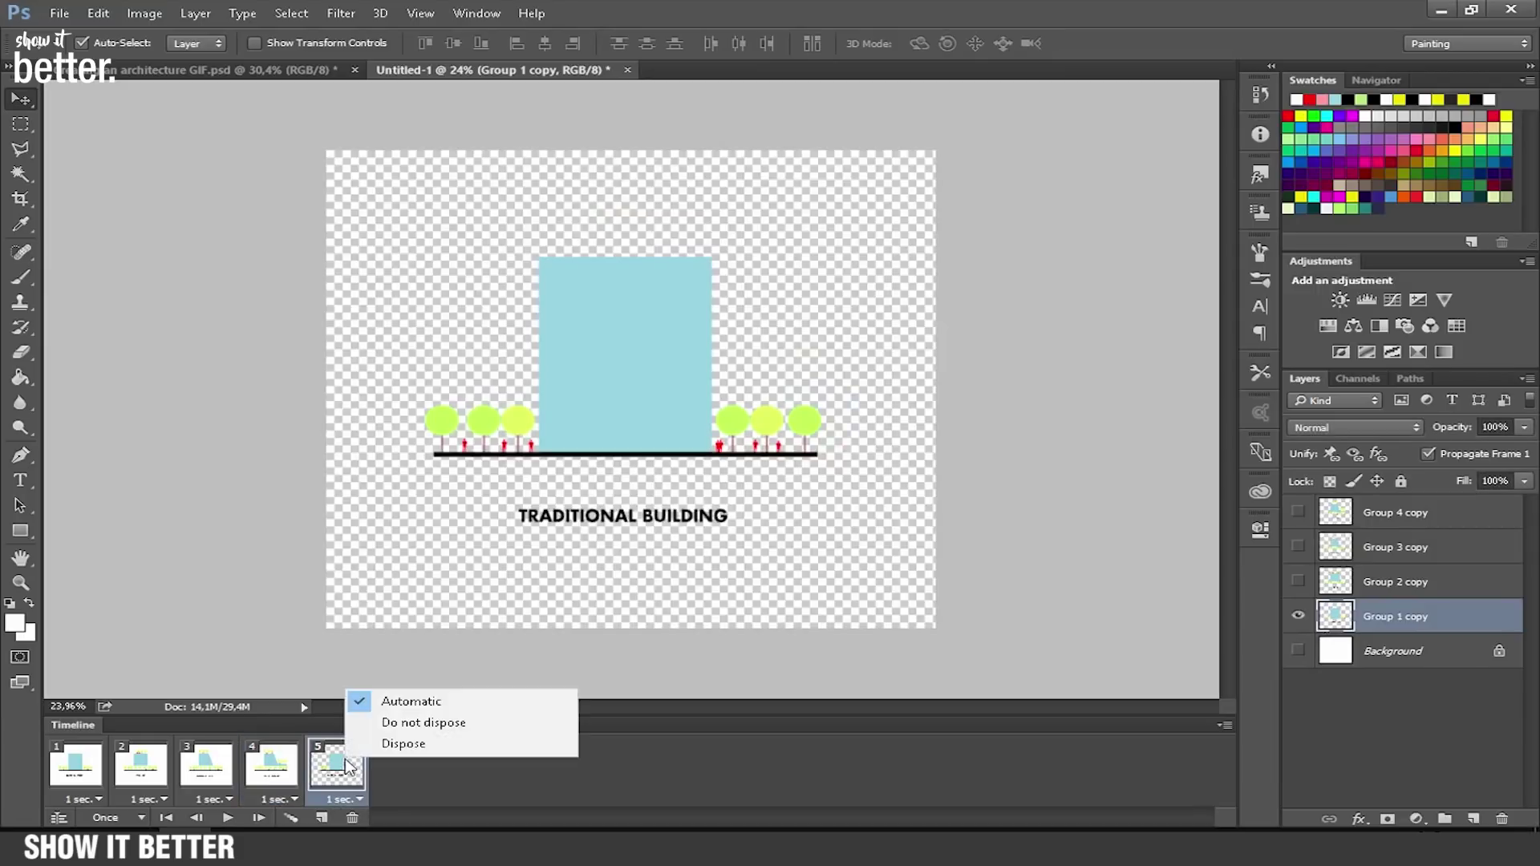
{"action": "left_click", "coordinate": [438, 744]}
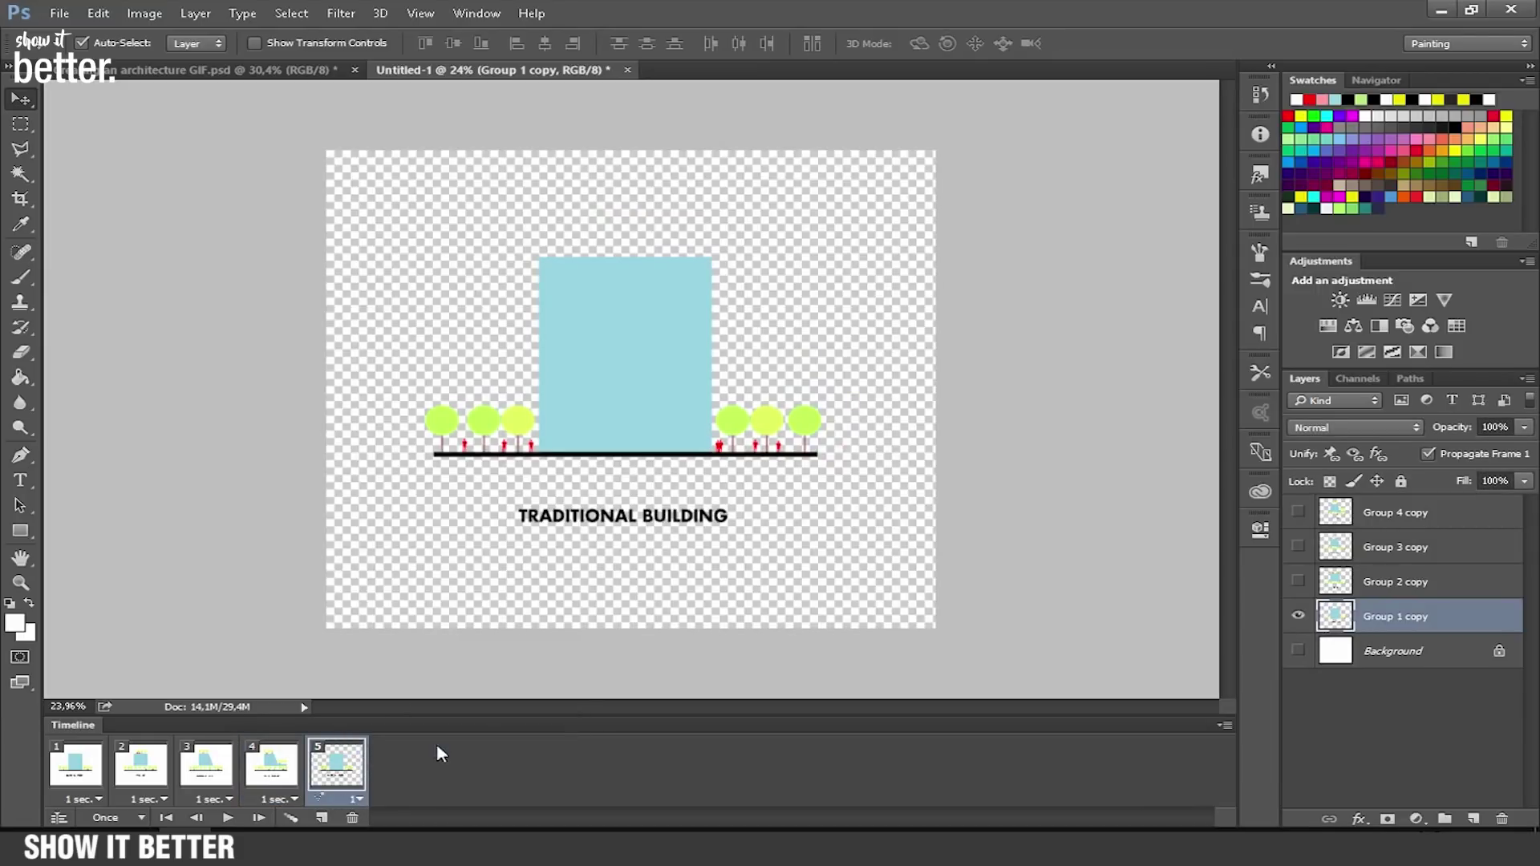
{"action": "left_click", "coordinate": [359, 800]}
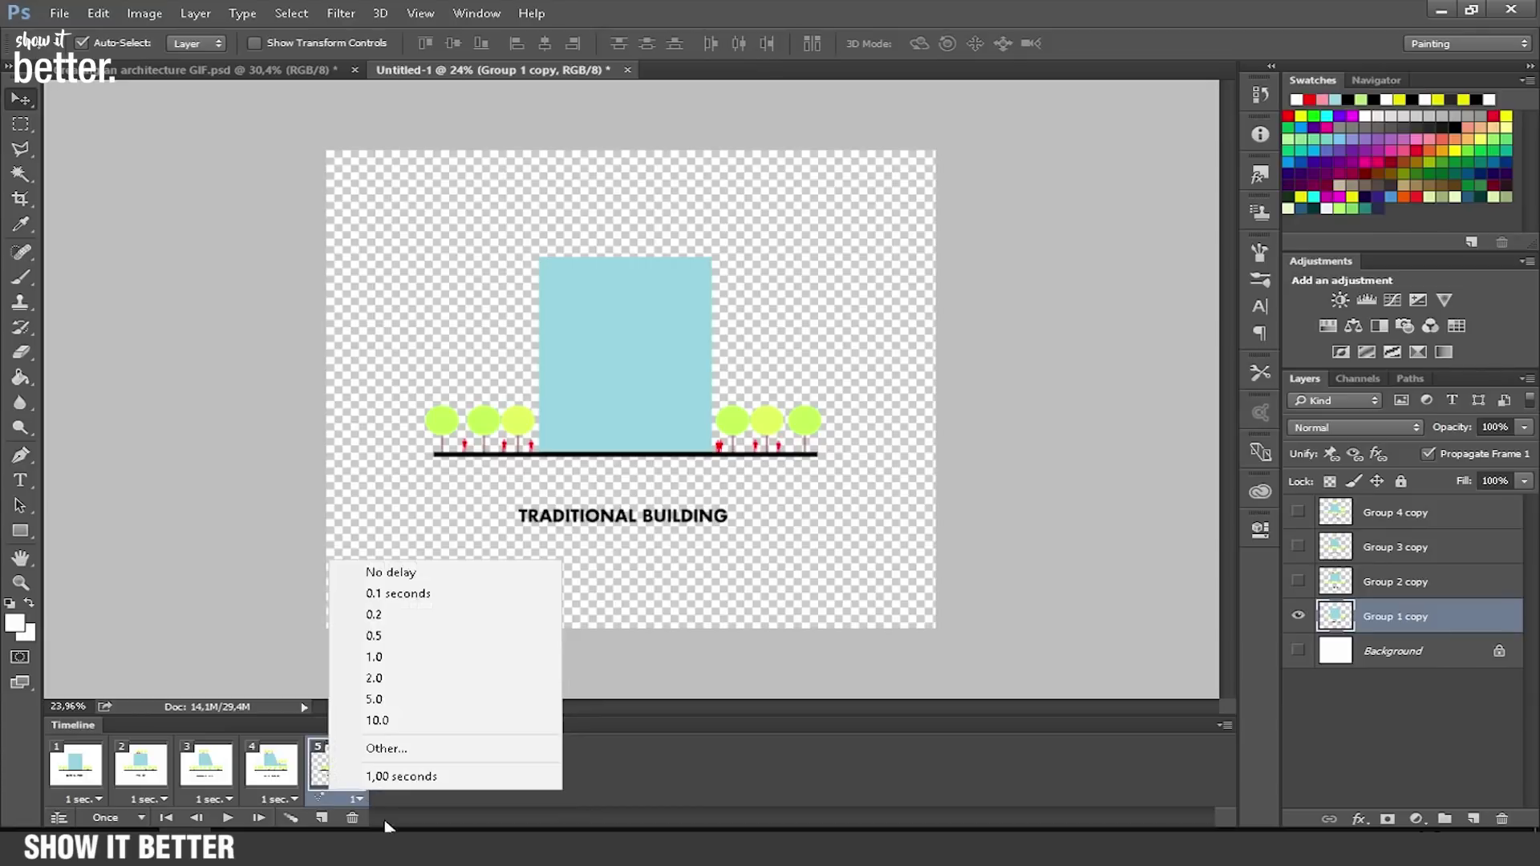
{"action": "left_click", "coordinate": [401, 809]}
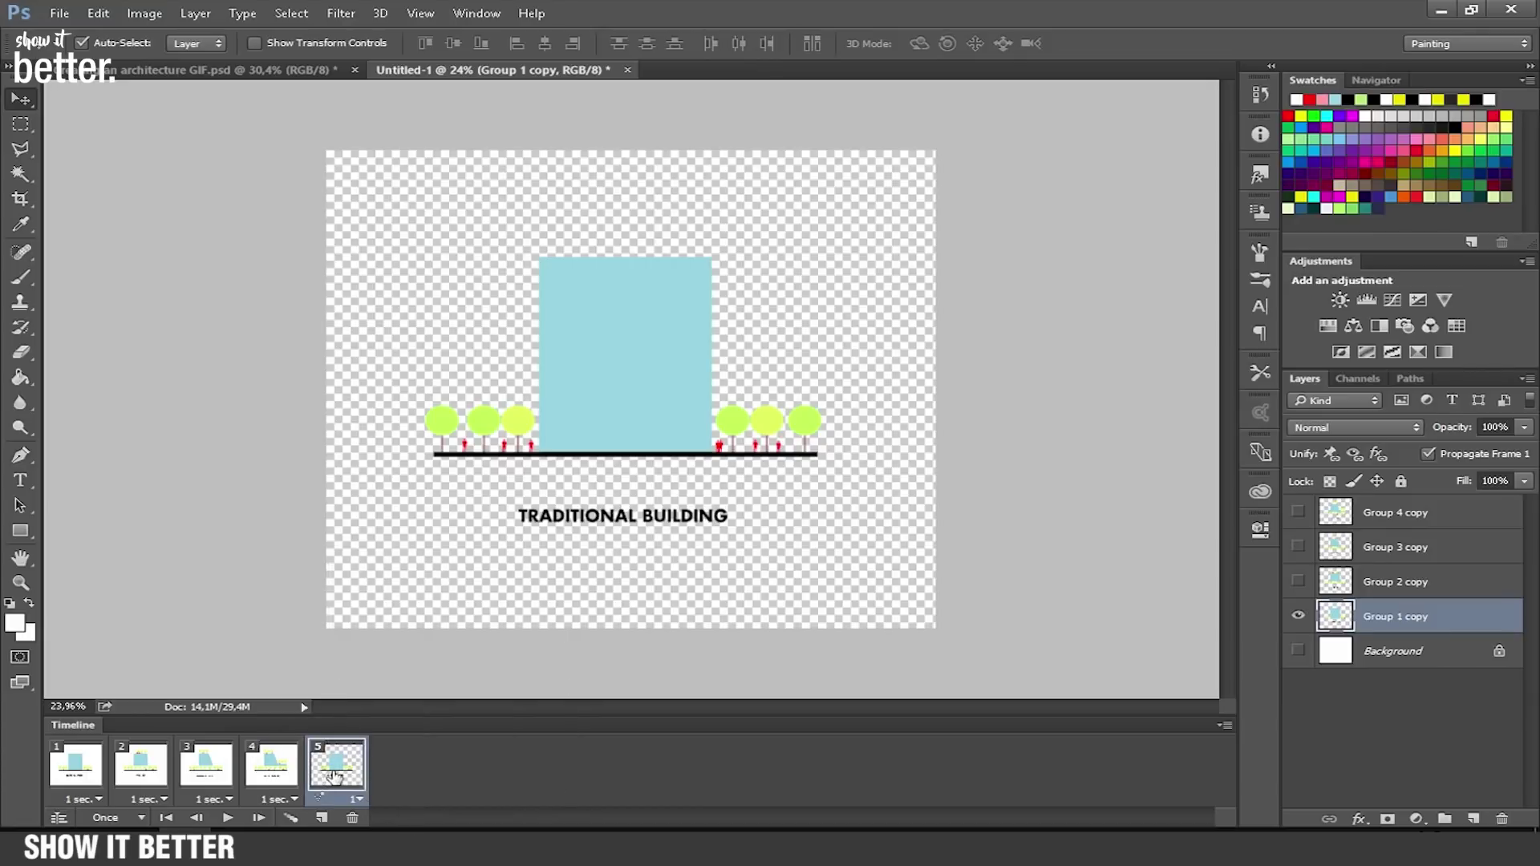
Play the animation from frame 1, then drag frame 5 to the trash to delete it.
{"action": "left_click", "coordinate": [168, 817]}
{"action": "left_click", "coordinate": [229, 818]}
{"action": "left_click_drag", "start_coordinate": [356, 767], "coordinate": [352, 817]}
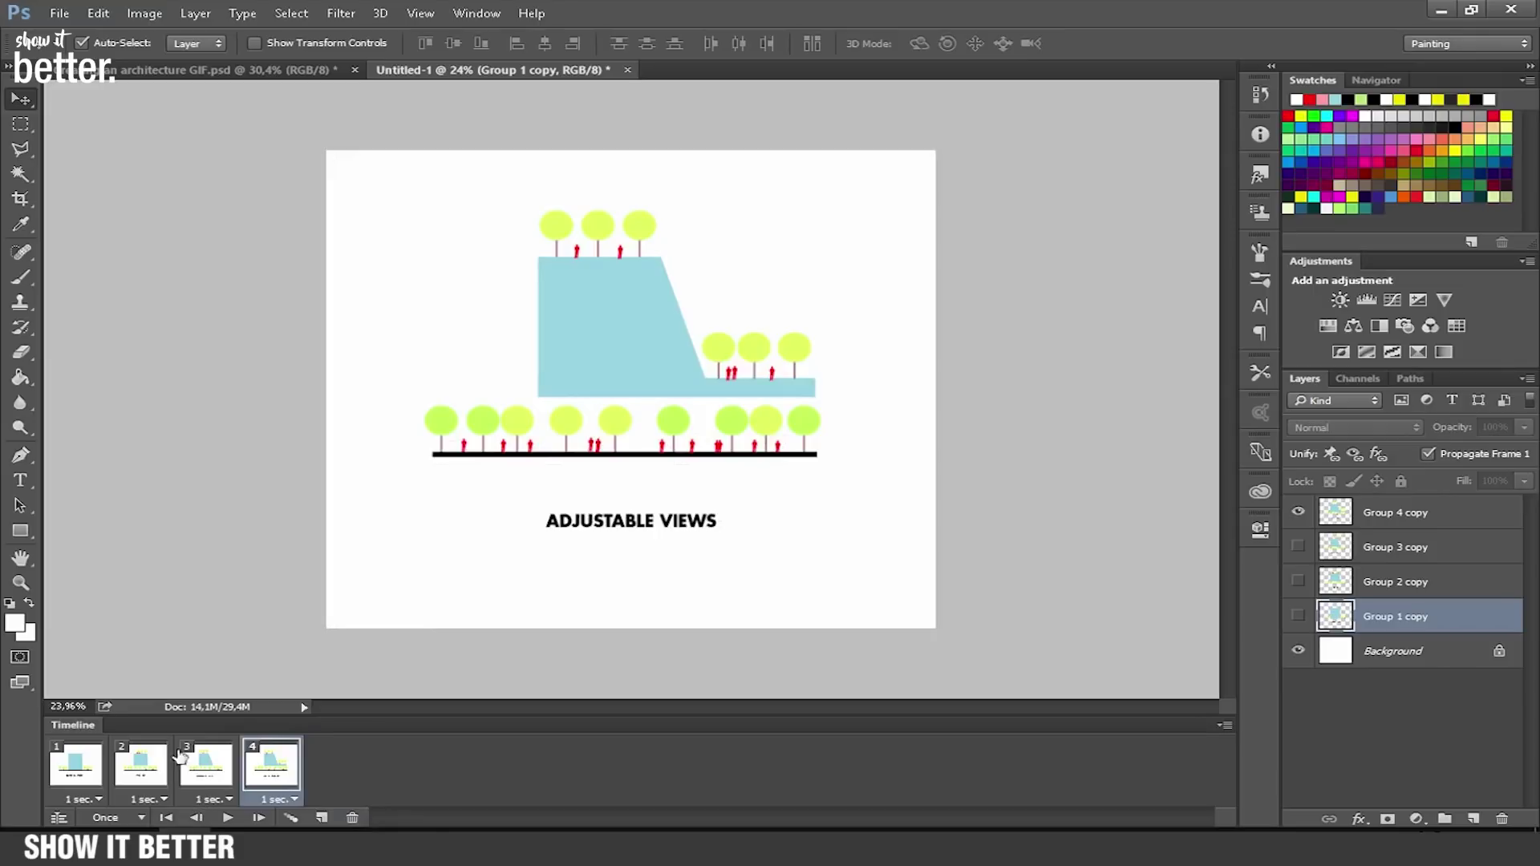
Review frames 1–4: Traditional Building, Public Floor, Building Flexibility, Adjustable Views.
{"action": "left_click", "coordinate": [88, 775]}
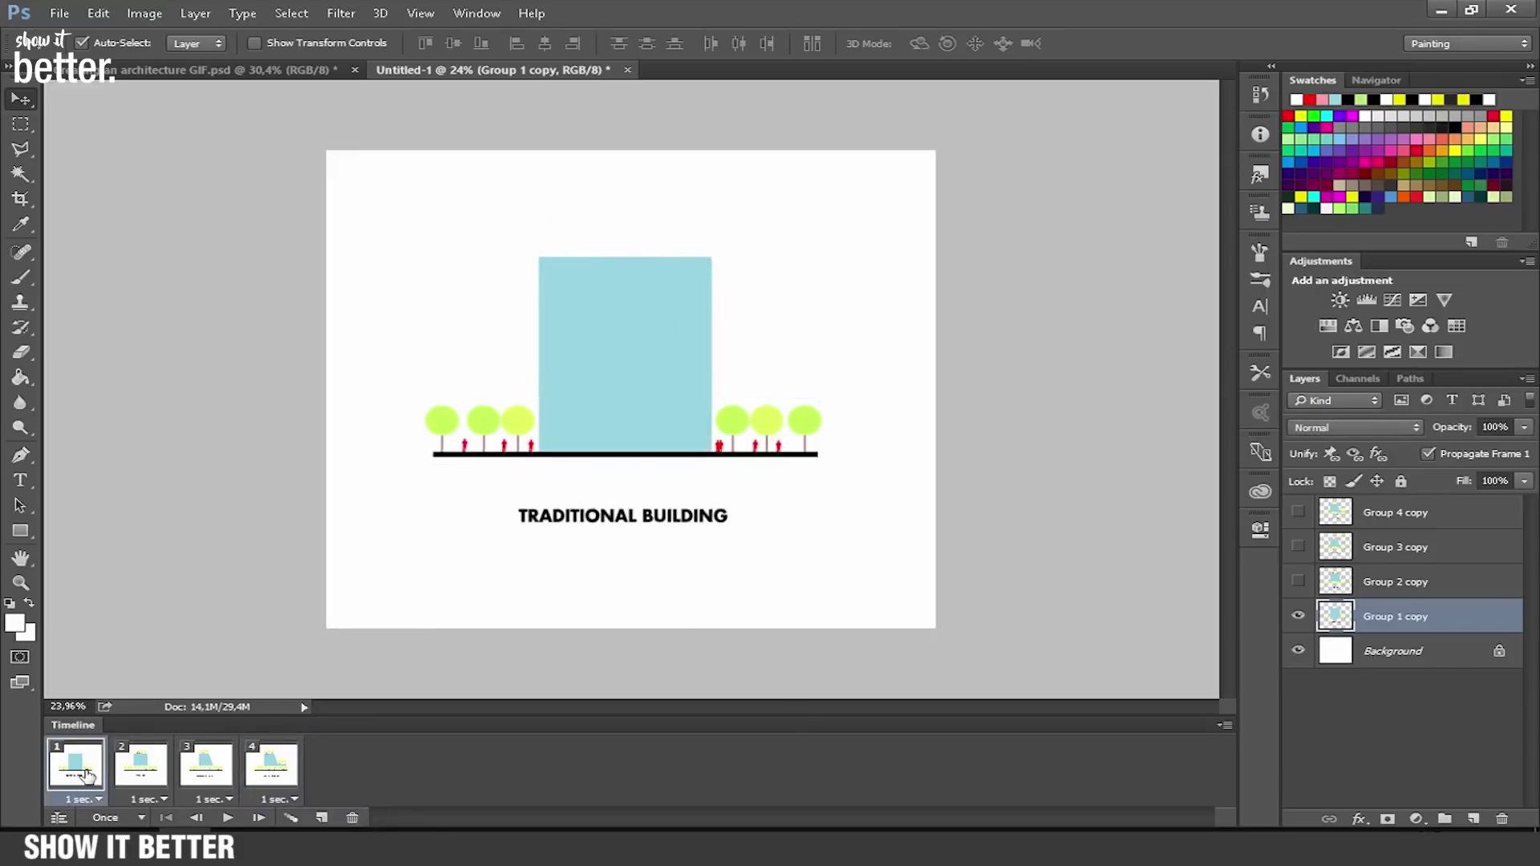
{"action": "left_click", "coordinate": [138, 775]}
{"action": "left_click", "coordinate": [196, 775]}
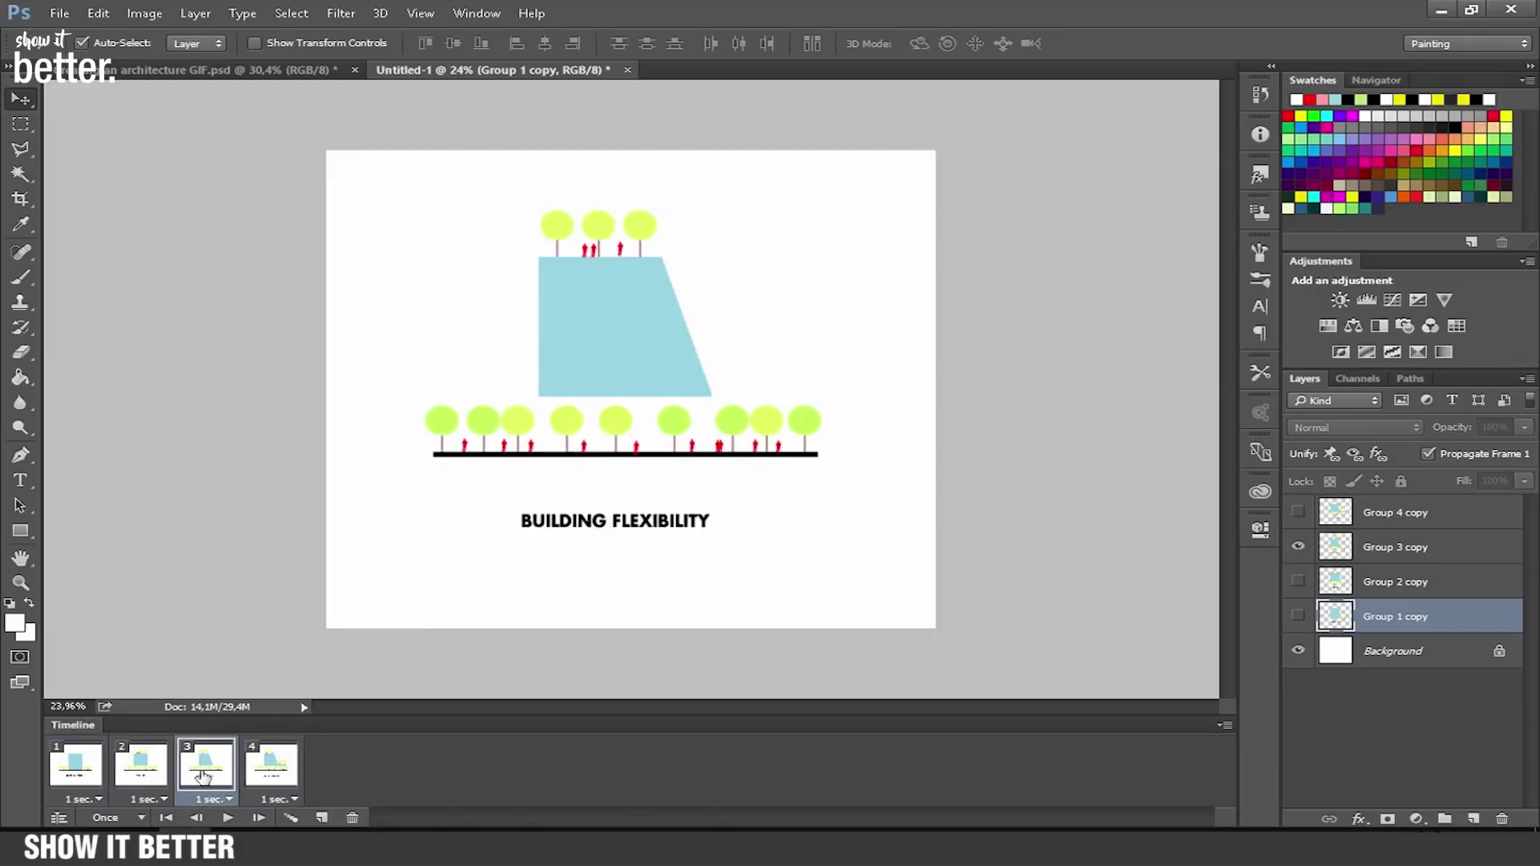
{"action": "left_click", "coordinate": [263, 775]}
{"action": "left_click", "coordinate": [218, 777]}
{"action": "left_click", "coordinate": [158, 779]}
{"action": "left_click", "coordinate": [94, 780]}
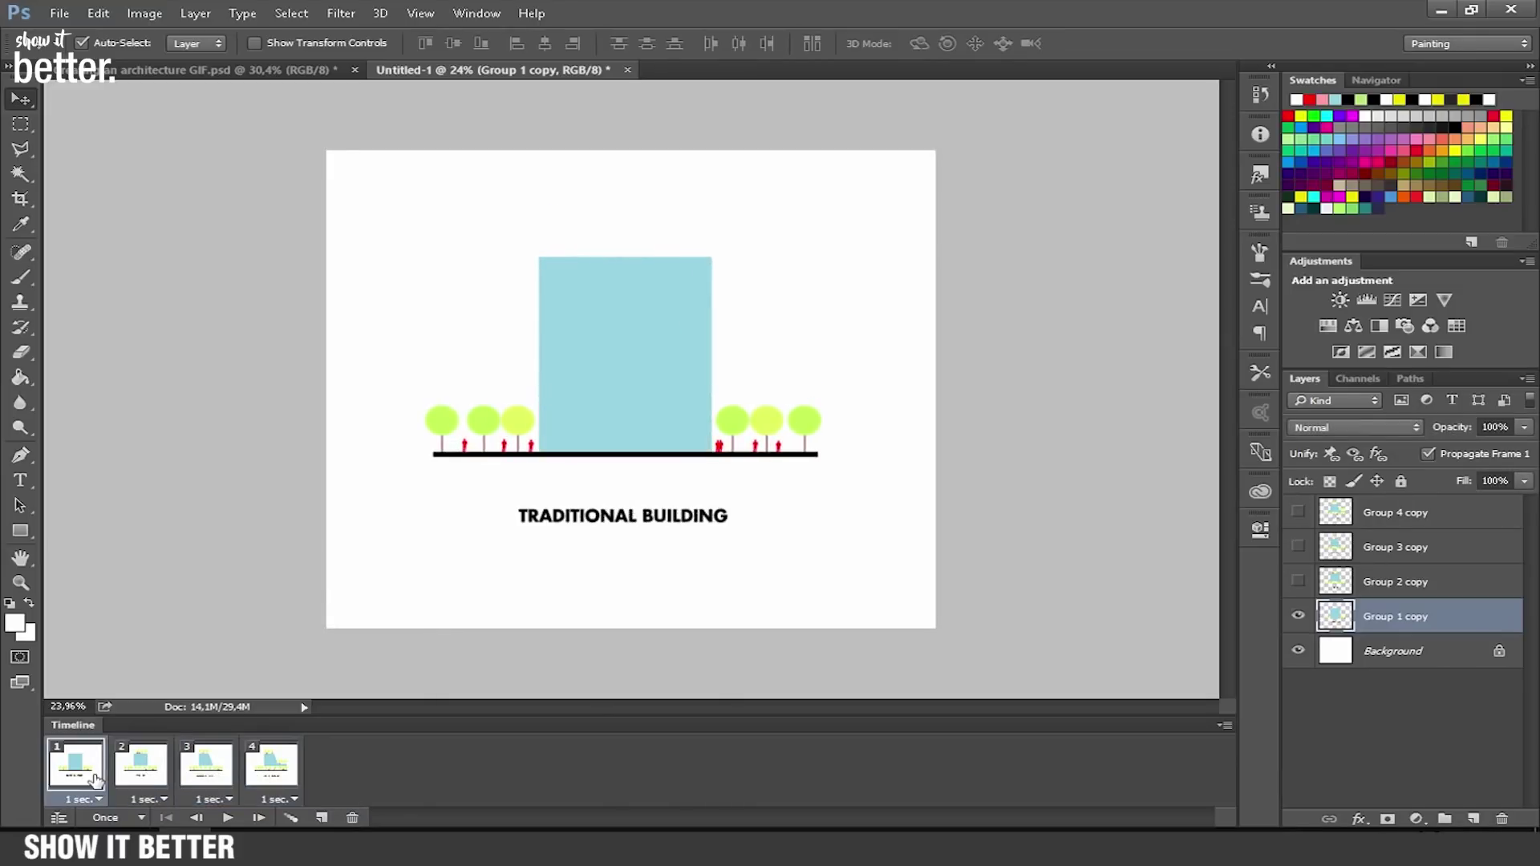
{"action": "left_click", "coordinate": [141, 777]}
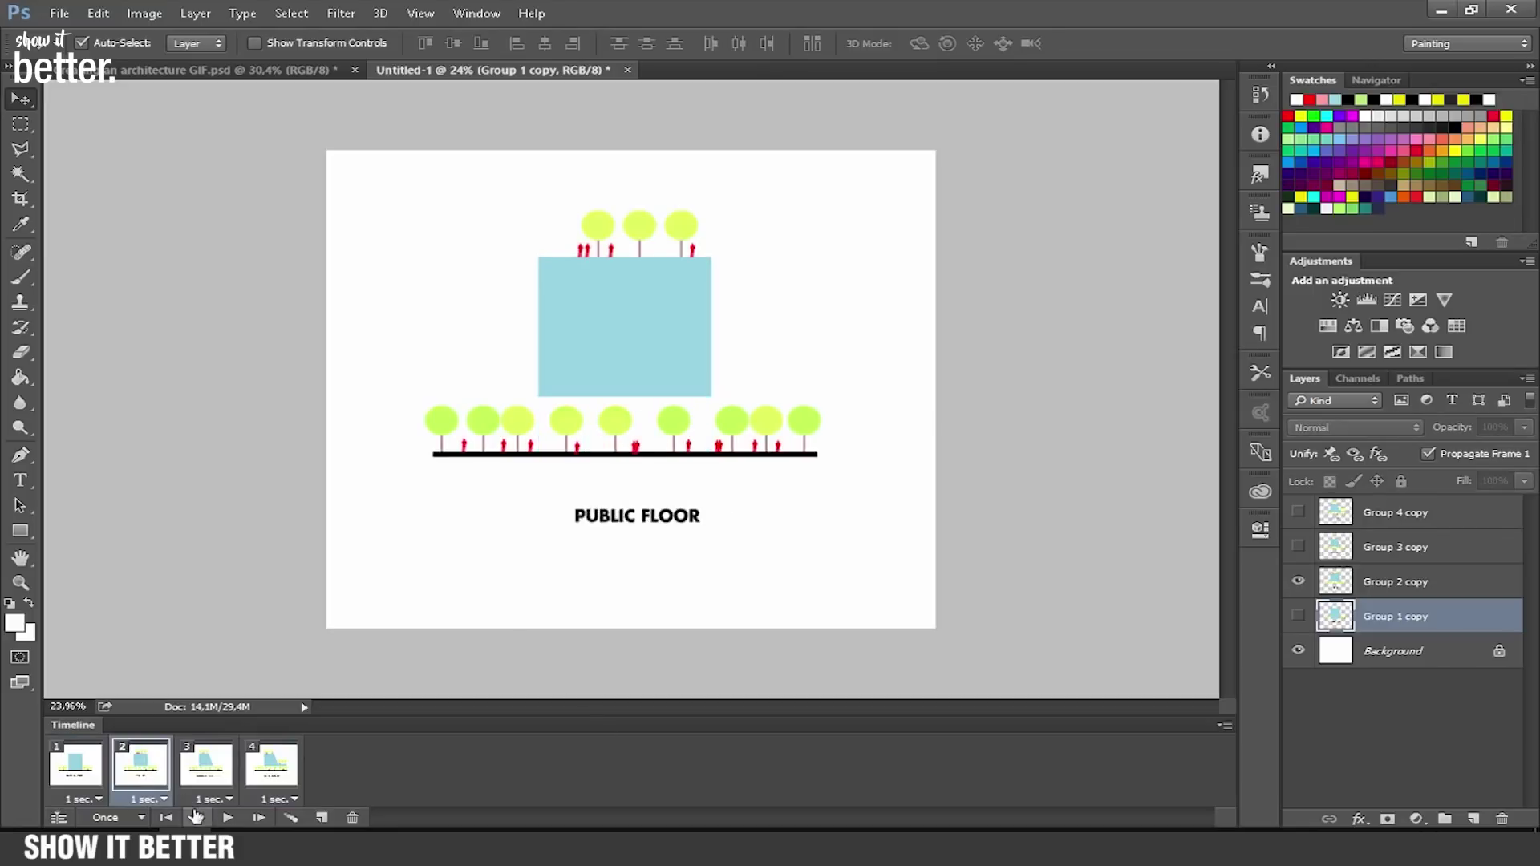
Play the animation from frame 1, check the first frame's delay, and open the looping options.
{"action": "left_click", "coordinate": [166, 817]}
{"action": "left_click", "coordinate": [228, 817]}
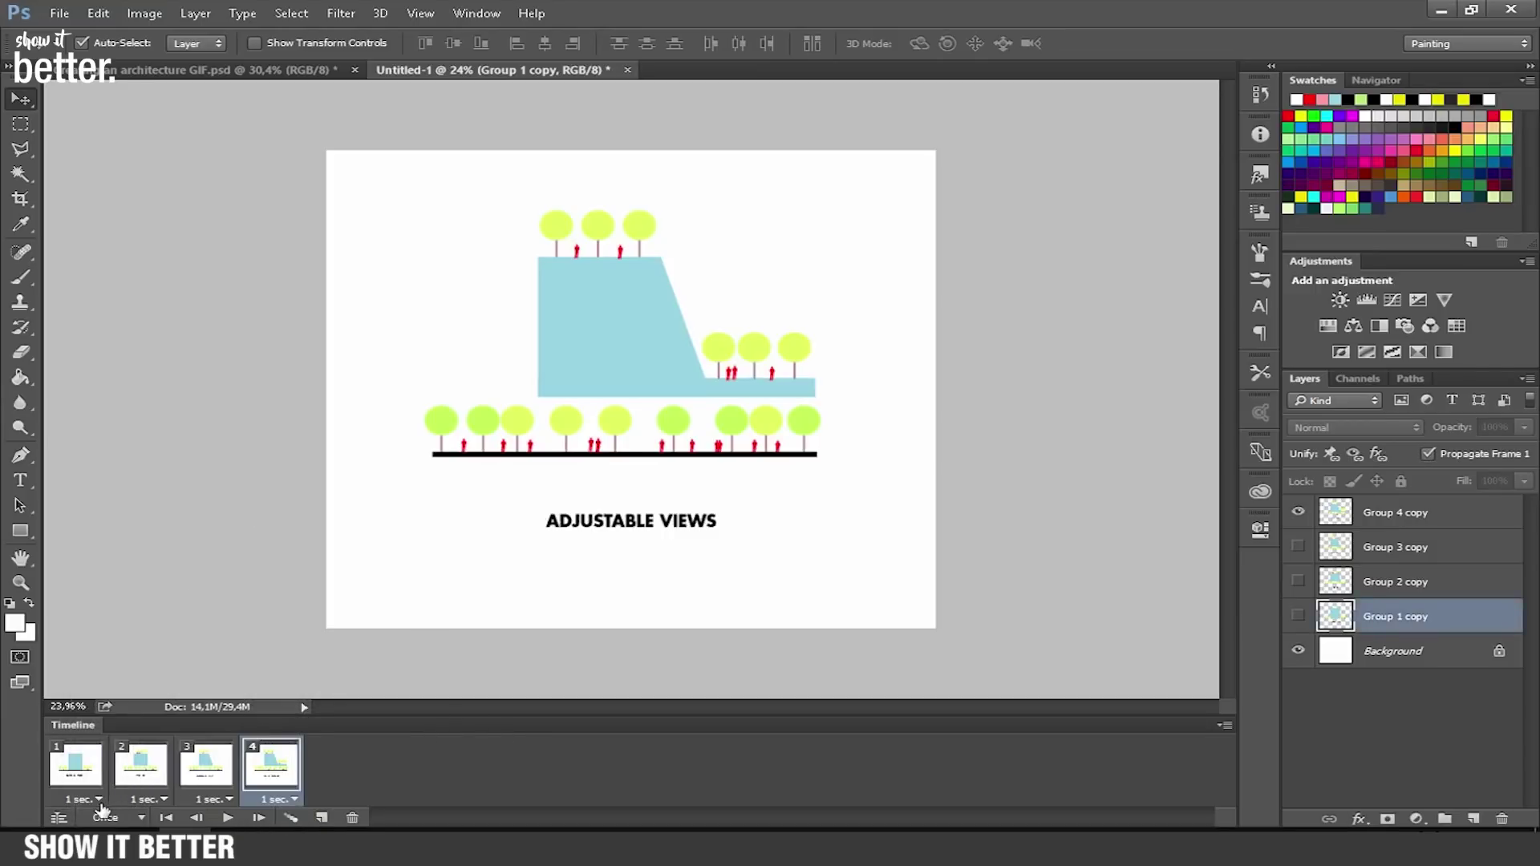
{"action": "left_click", "coordinate": [99, 802]}
{"action": "left_click", "coordinate": [104, 813]}
{"action": "left_click", "coordinate": [139, 817]}
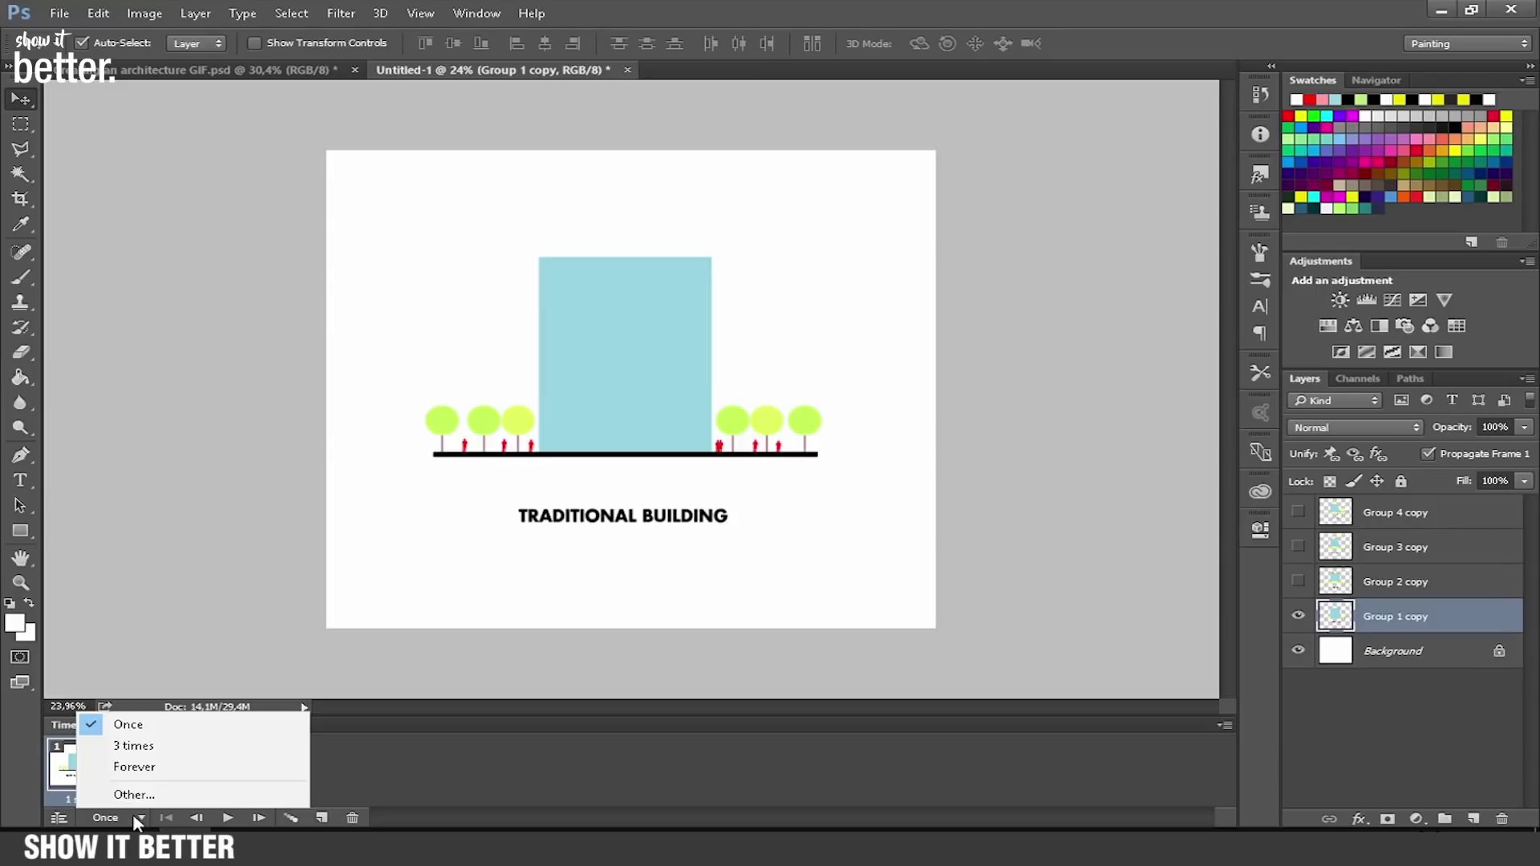
Test a 3-times loop with playback, then set a custom loop count of 4.
{"action": "left_click", "coordinate": [133, 745]}
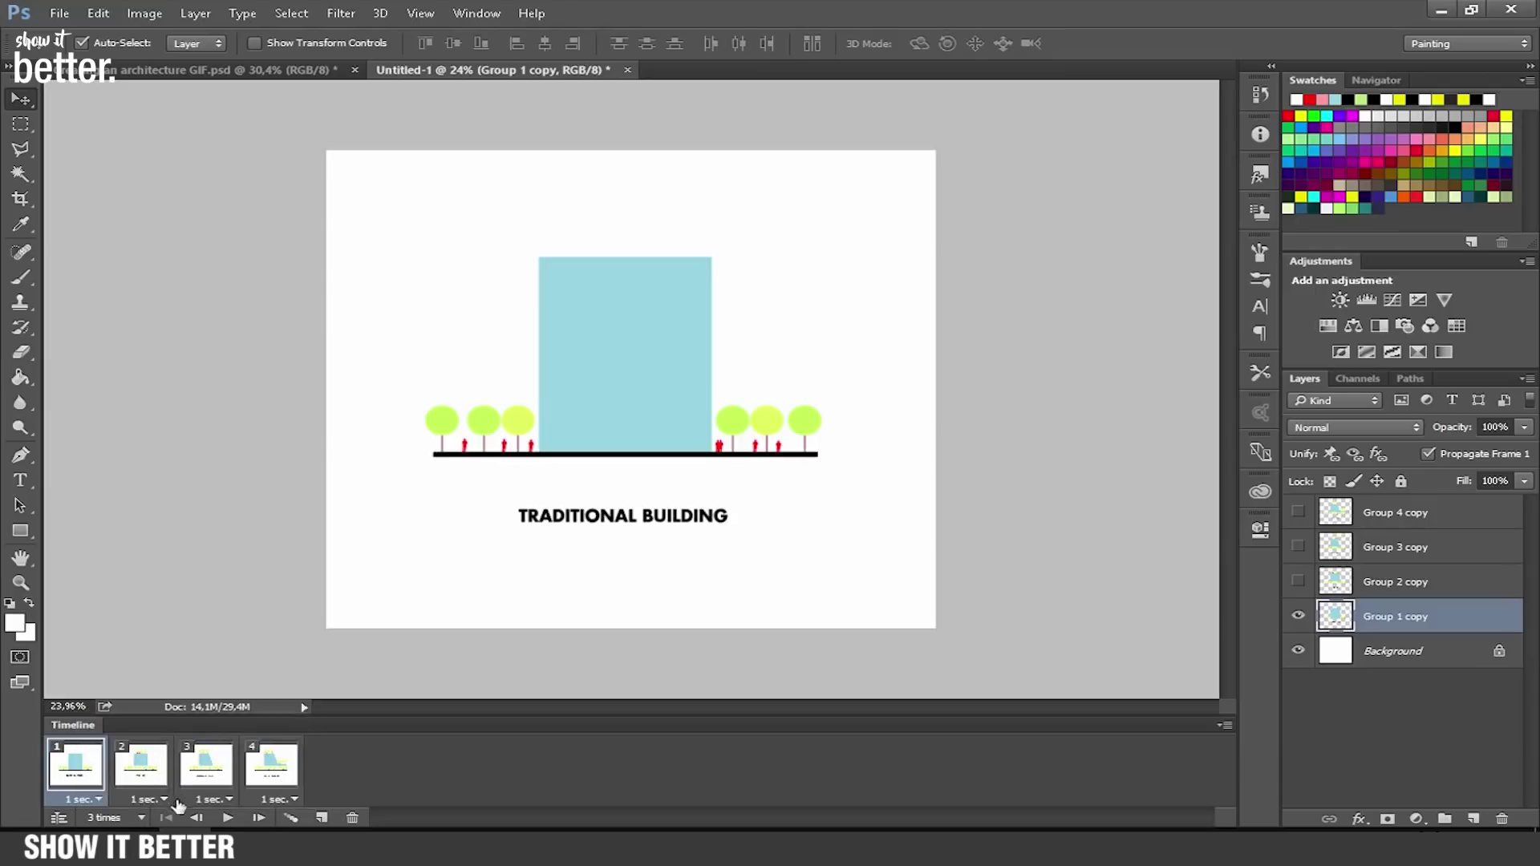
{"action": "left_click", "coordinate": [227, 818]}
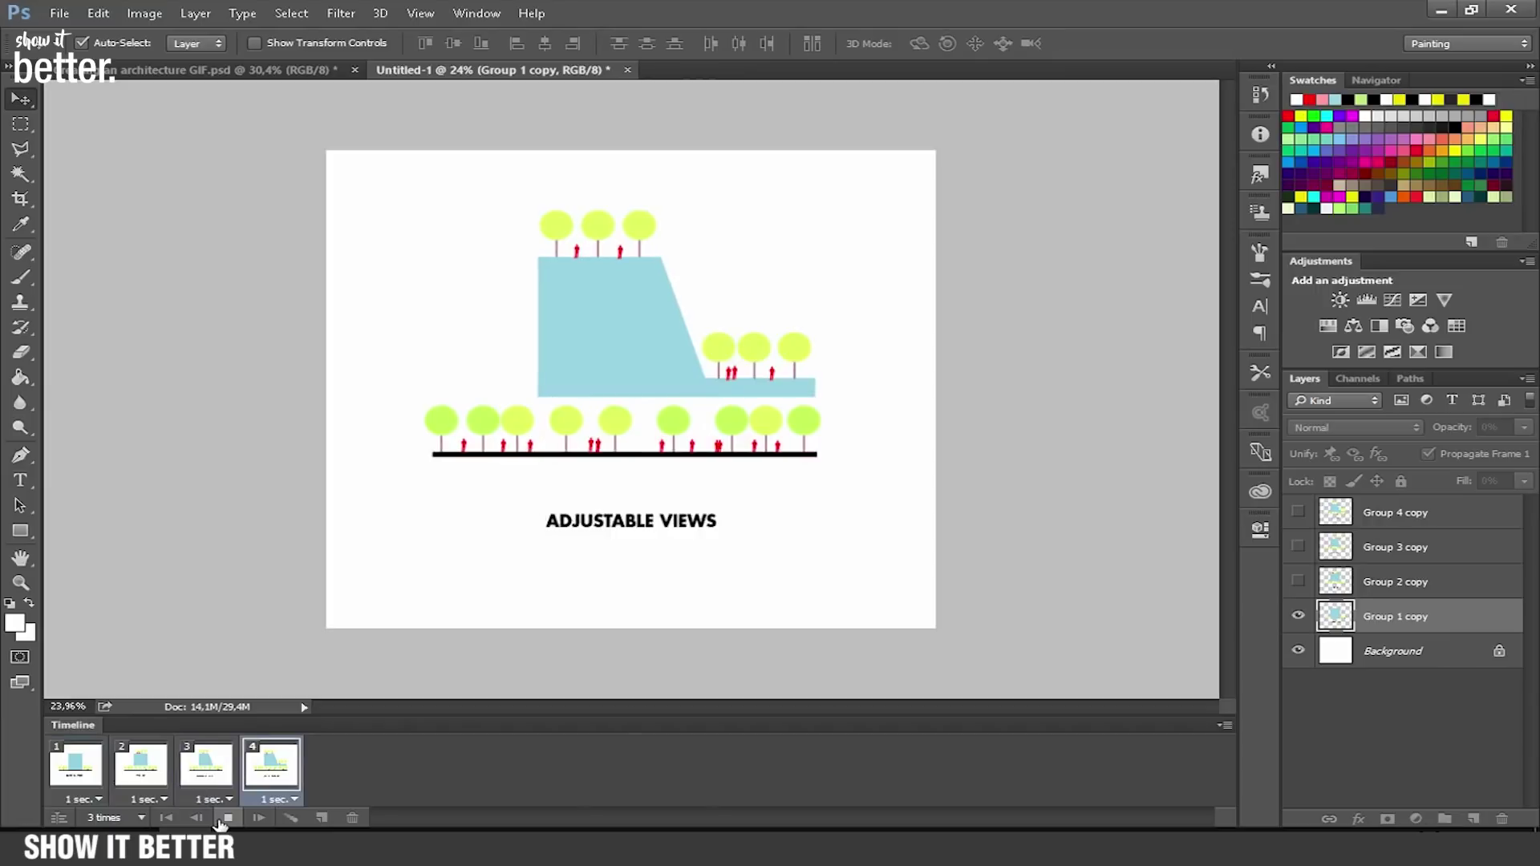
{"action": "left_click", "coordinate": [224, 819]}
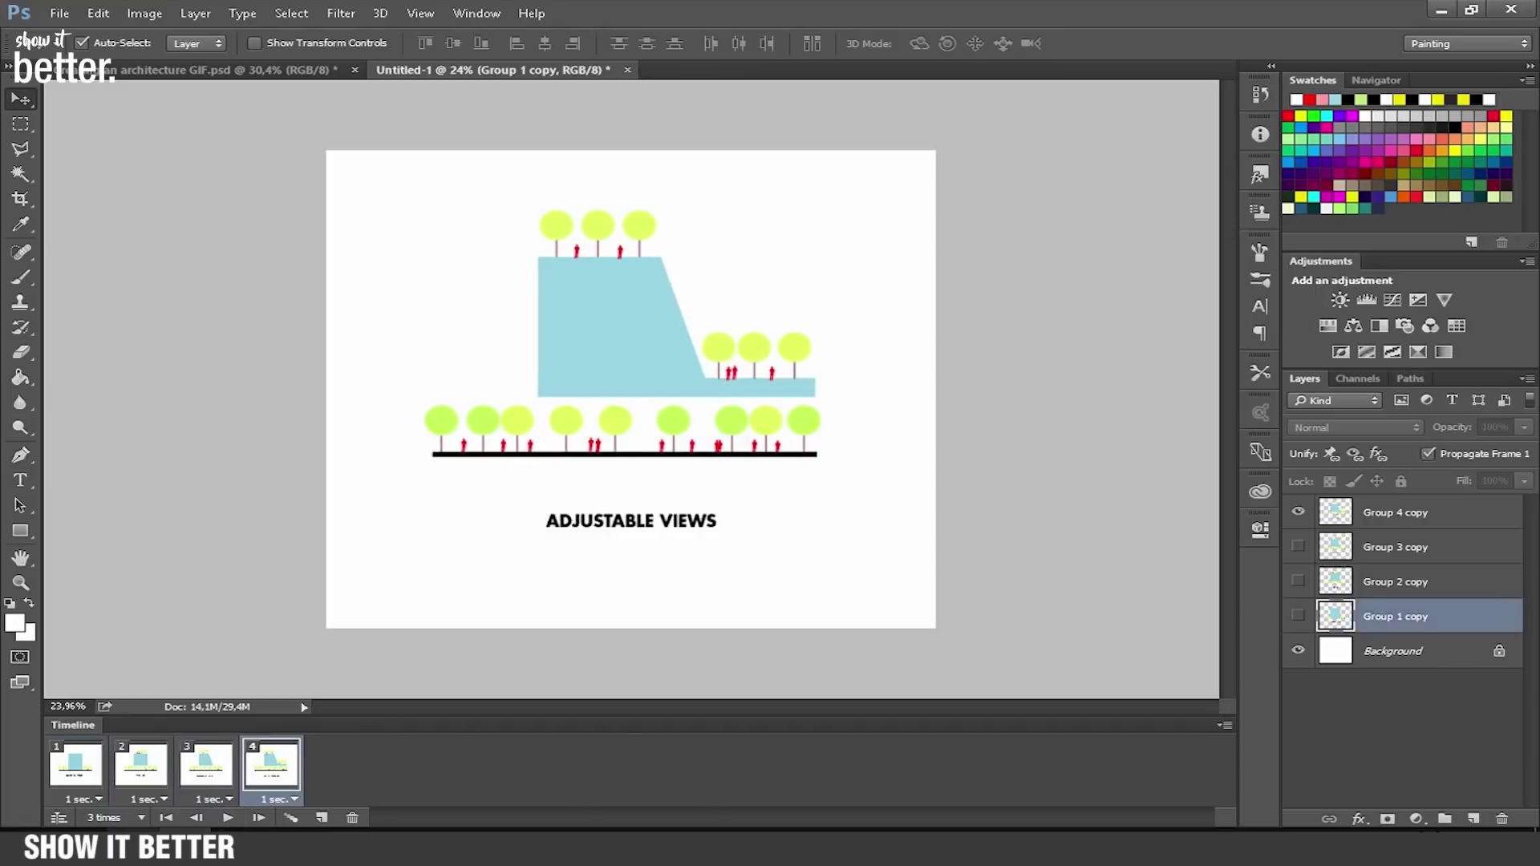
{"action": "left_click", "coordinate": [120, 819]}
{"action": "left_click", "coordinate": [154, 794]}
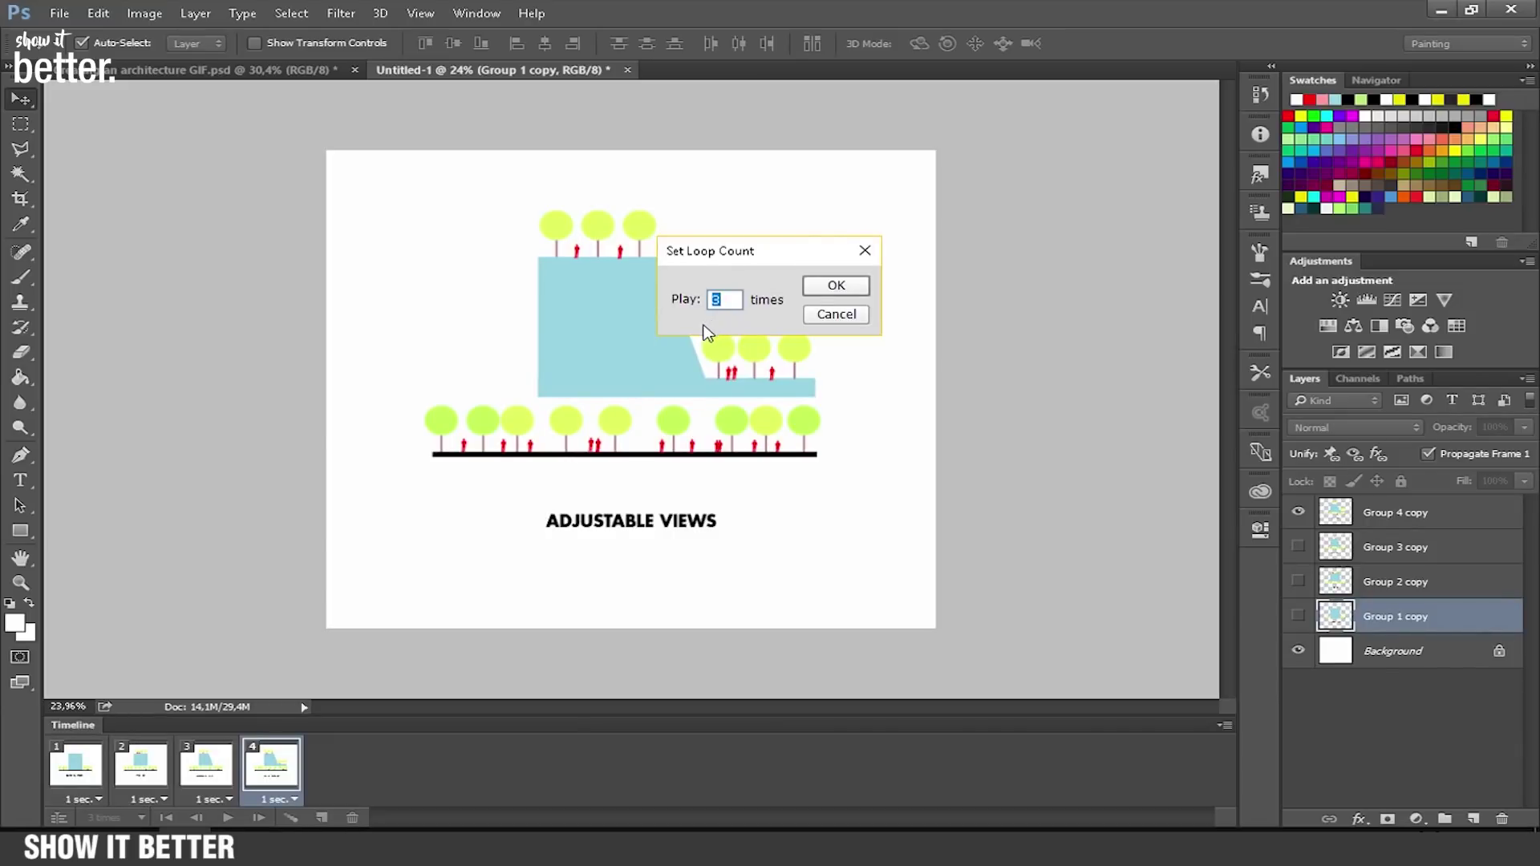
{"action": "left_click", "coordinate": [834, 287]}
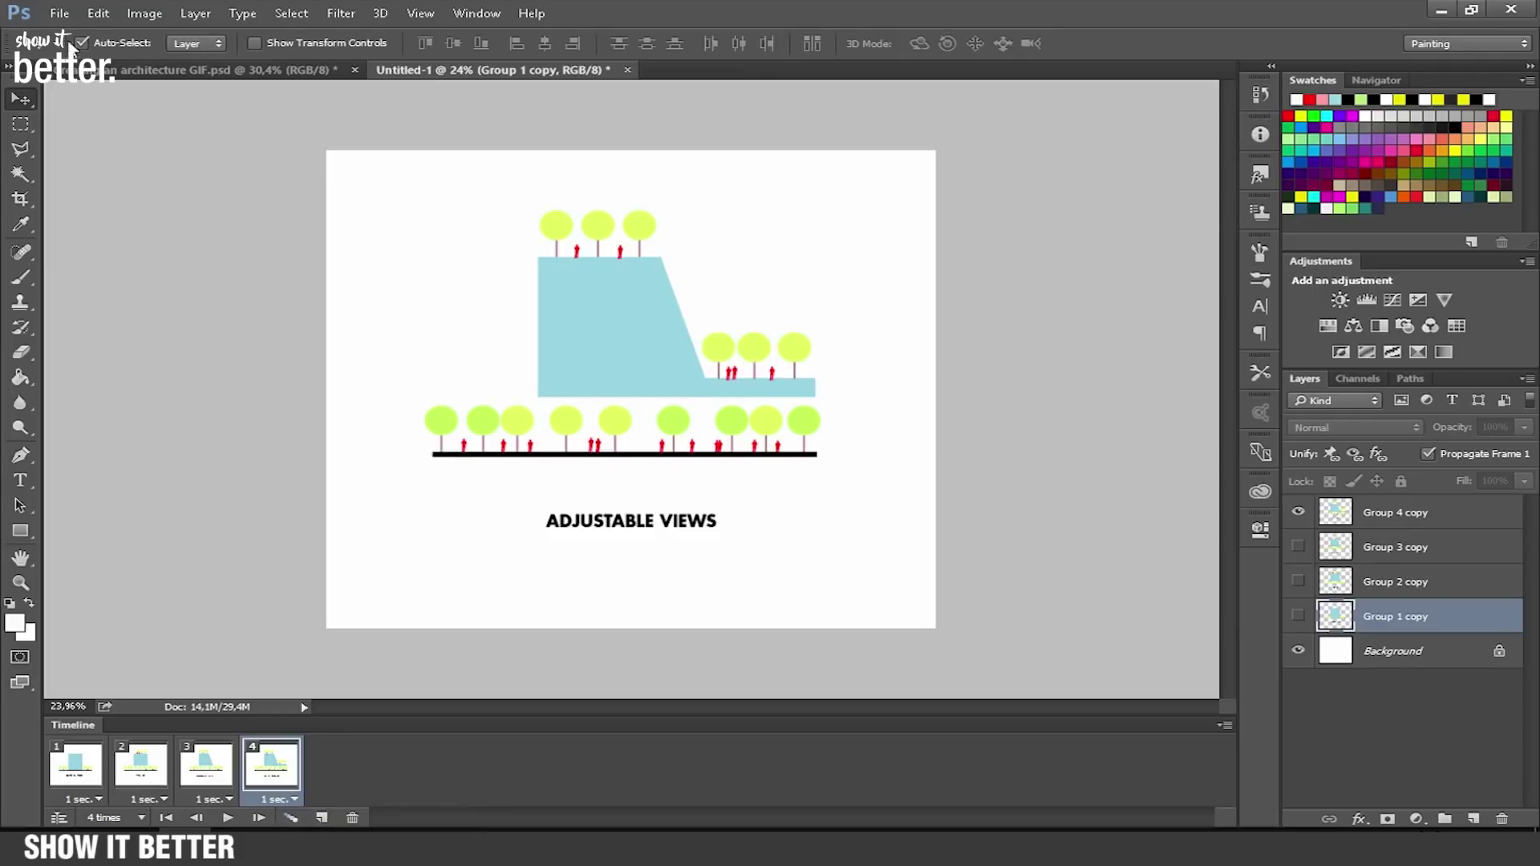
Open Save for Web (Legacy), play the preview, and compare the Original, Optimized, 2-Up and 4-Up views.
{"action": "left_click", "coordinate": [59, 14]}
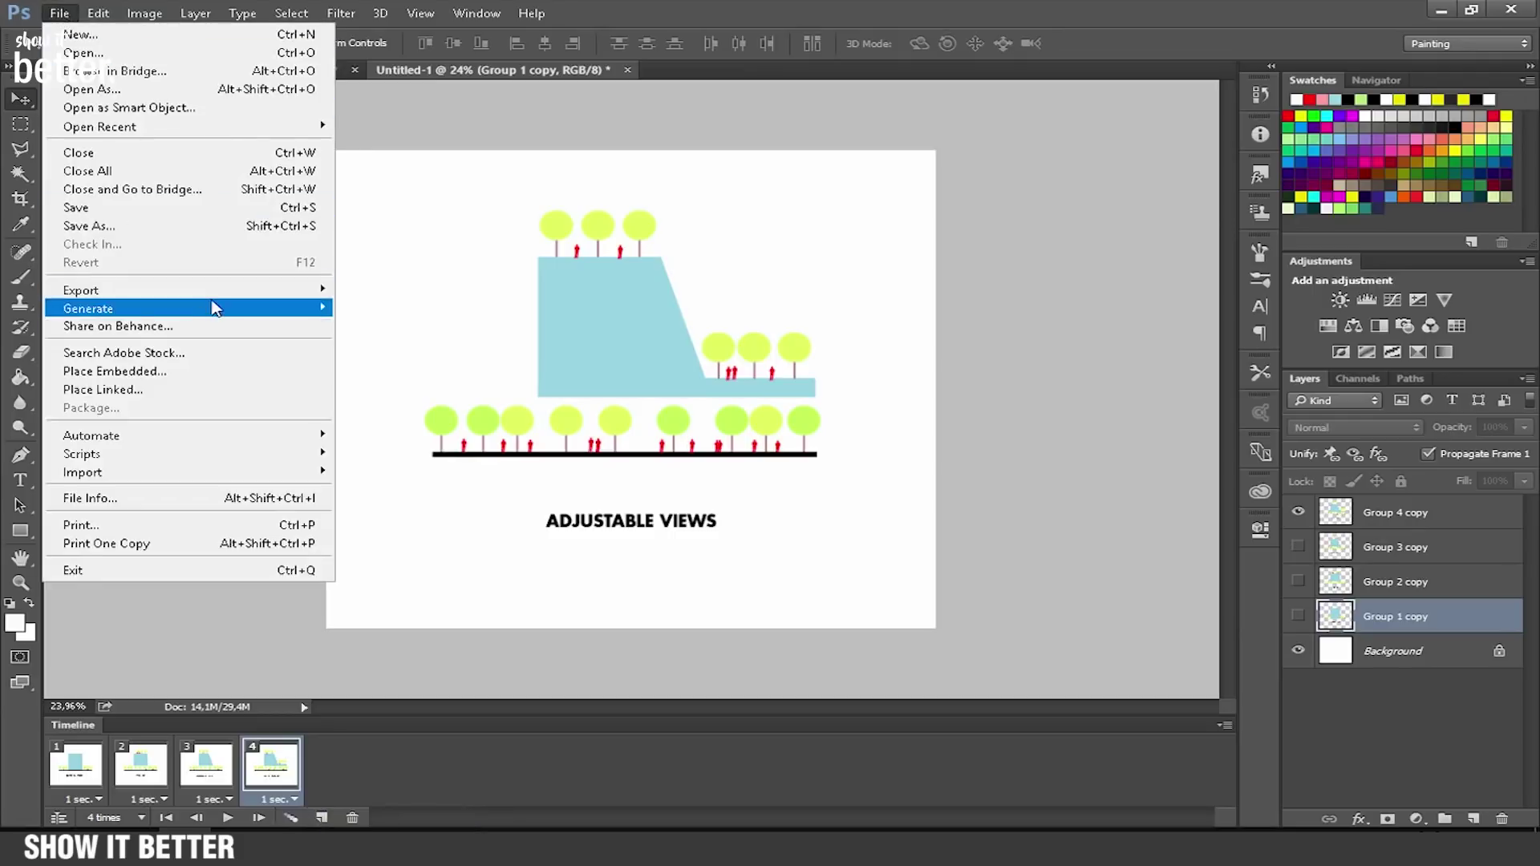
{"action": "mouse_move", "coordinate": [220, 292]}
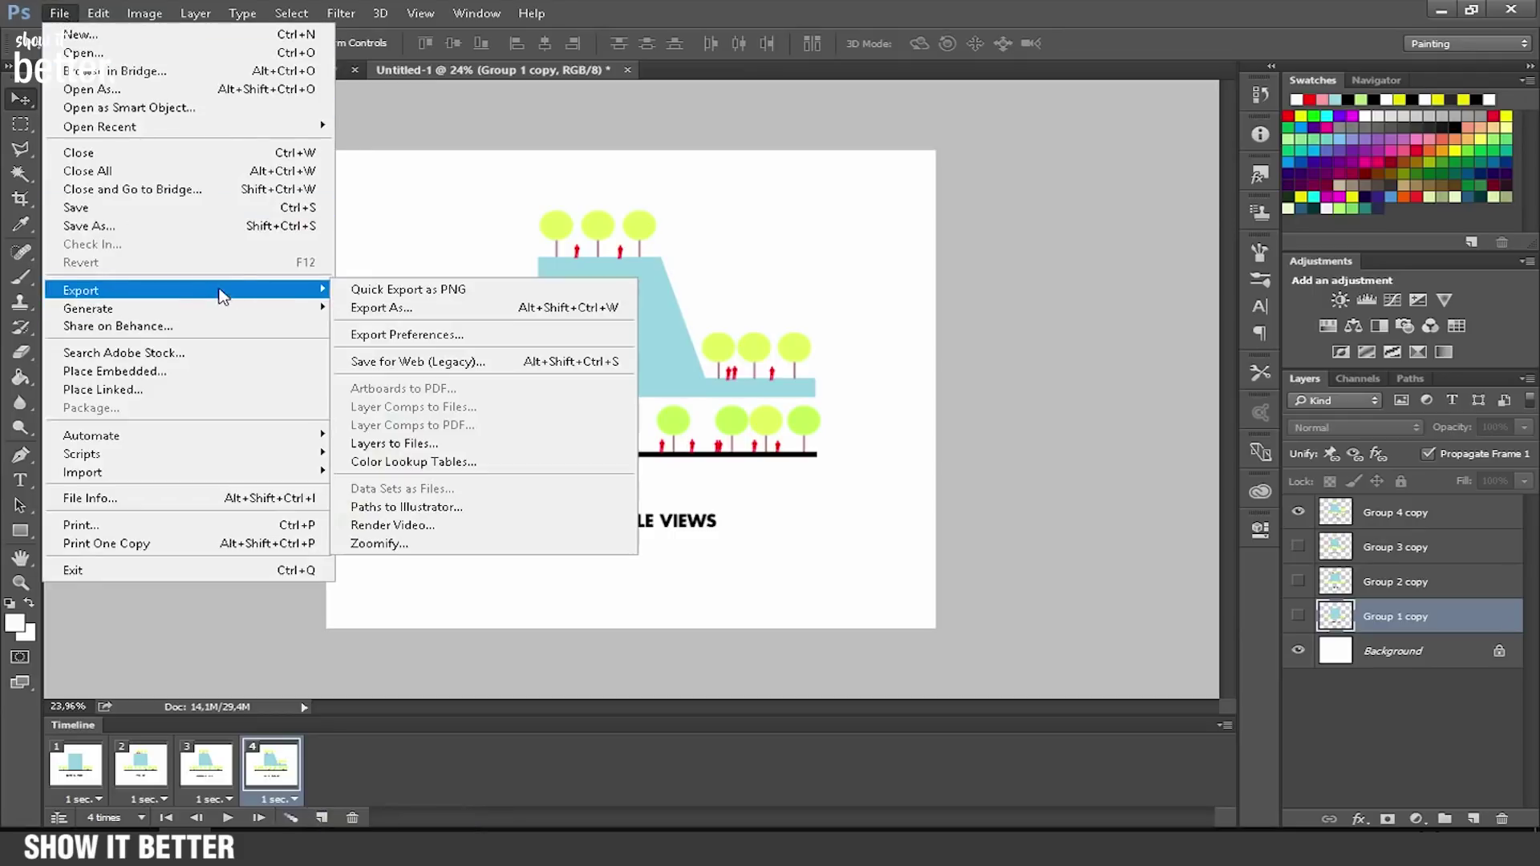
{"action": "left_click", "coordinate": [432, 363]}
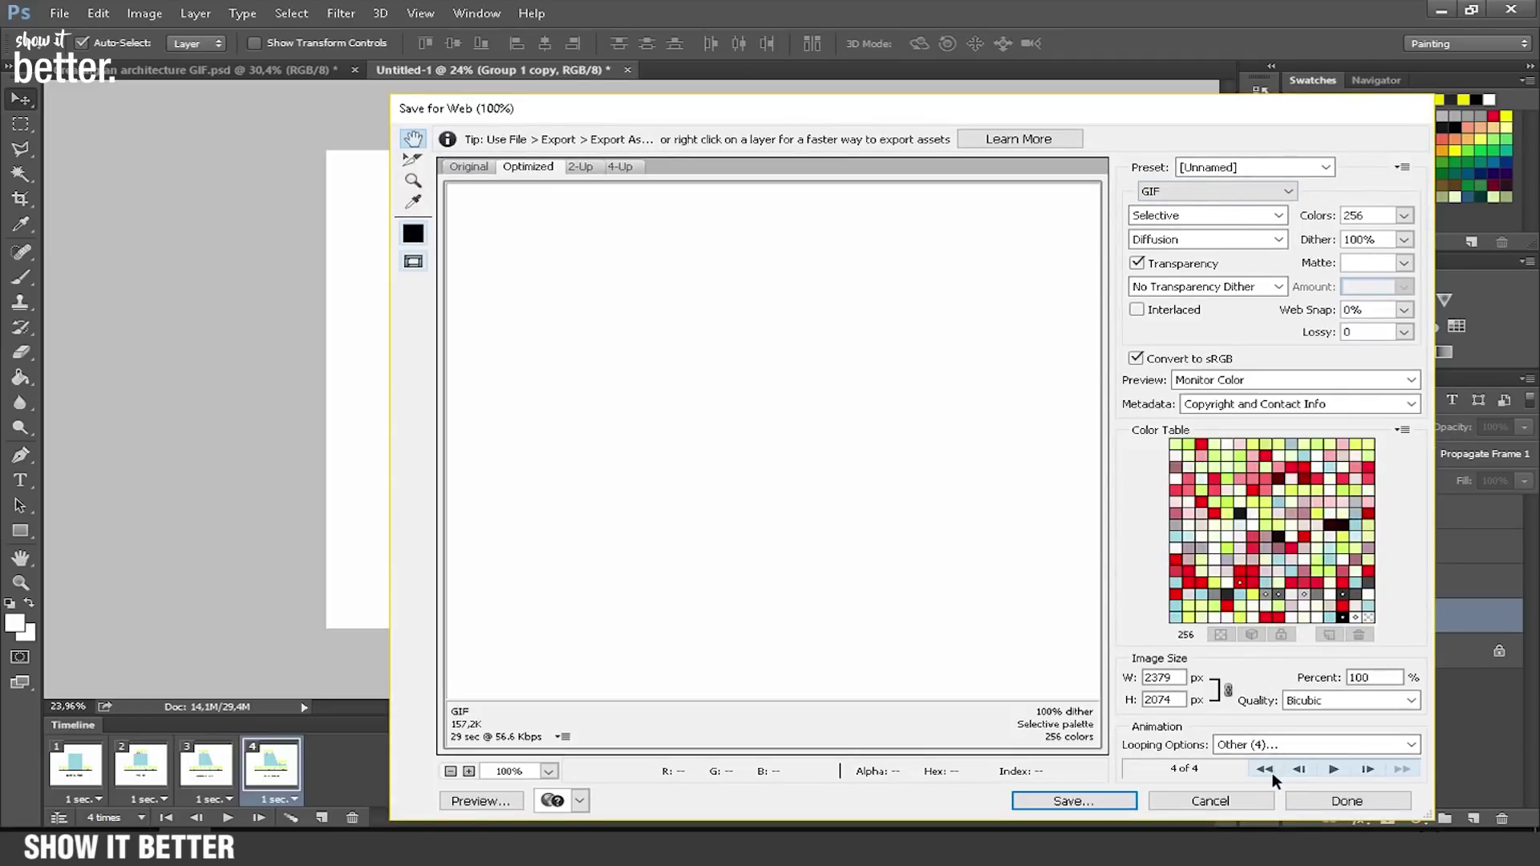
{"action": "left_click", "coordinate": [1334, 771]}
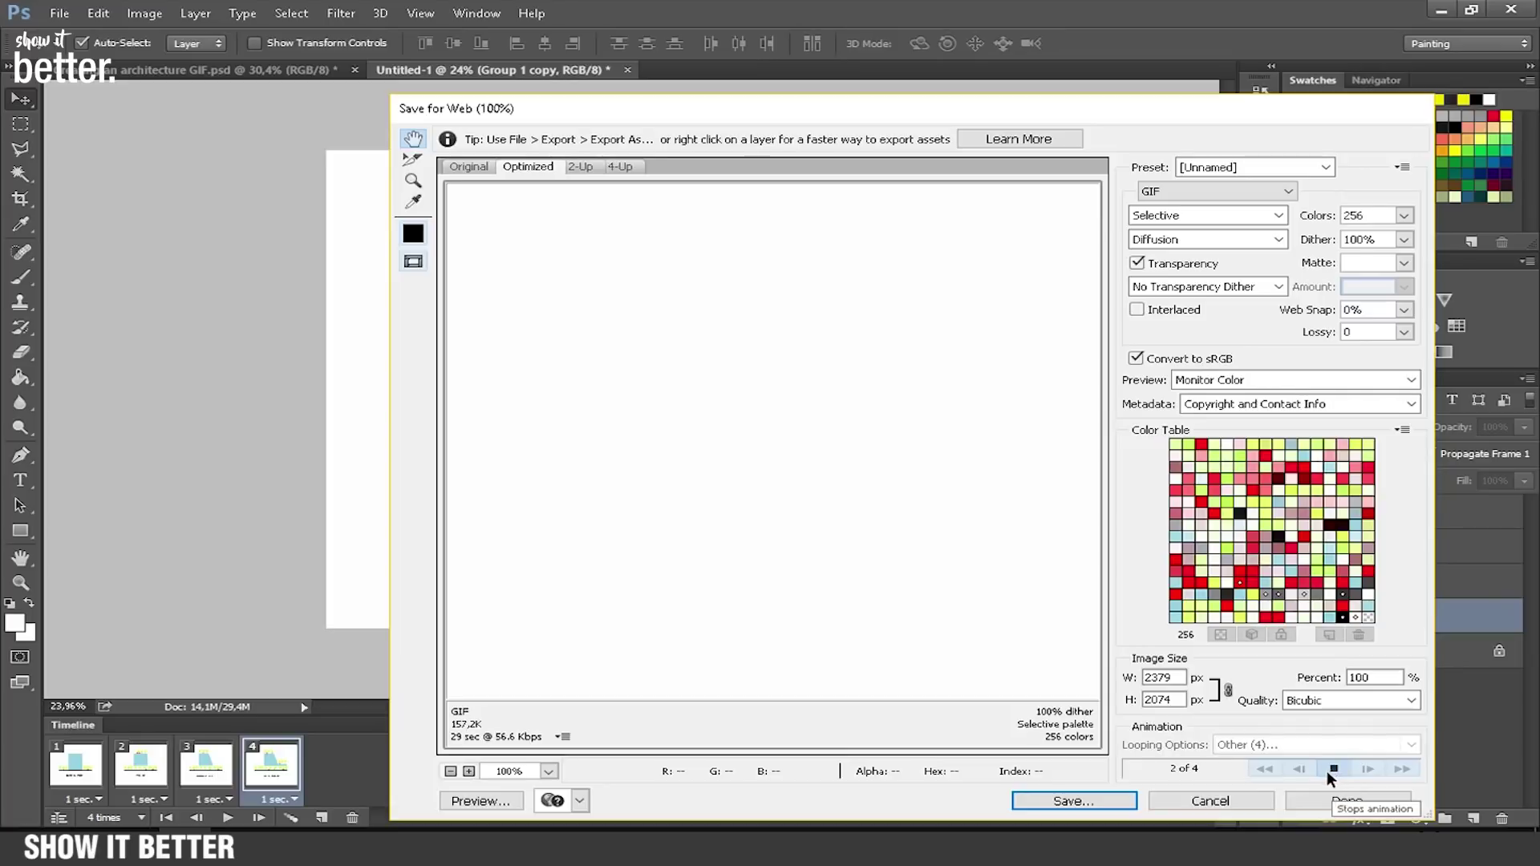
{"action": "left_click", "coordinate": [461, 168]}
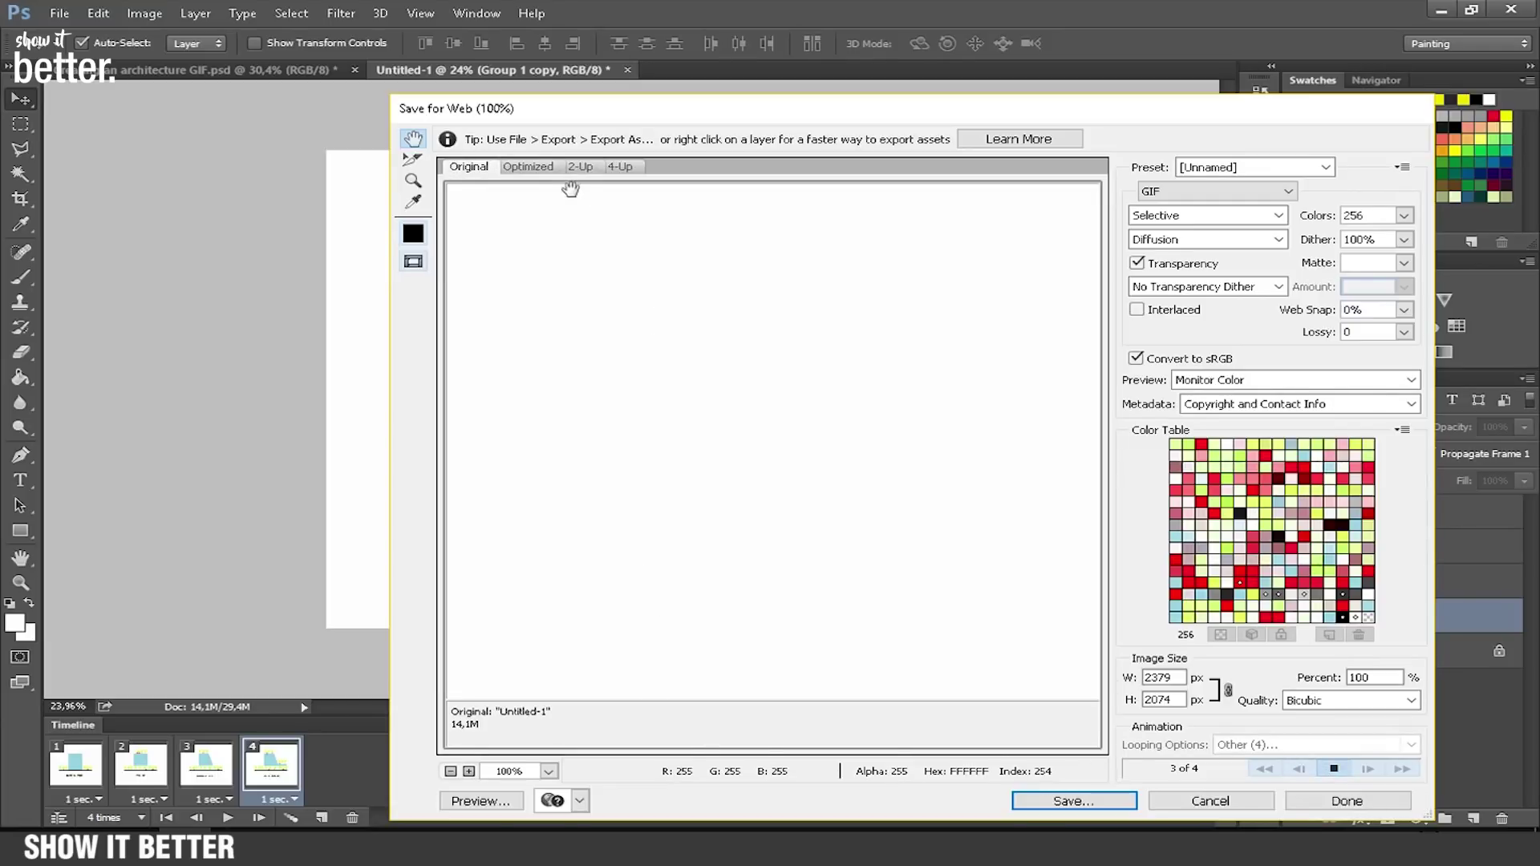
{"action": "left_click", "coordinate": [572, 167]}
{"action": "left_click", "coordinate": [547, 167]}
{"action": "left_click", "coordinate": [603, 167]}
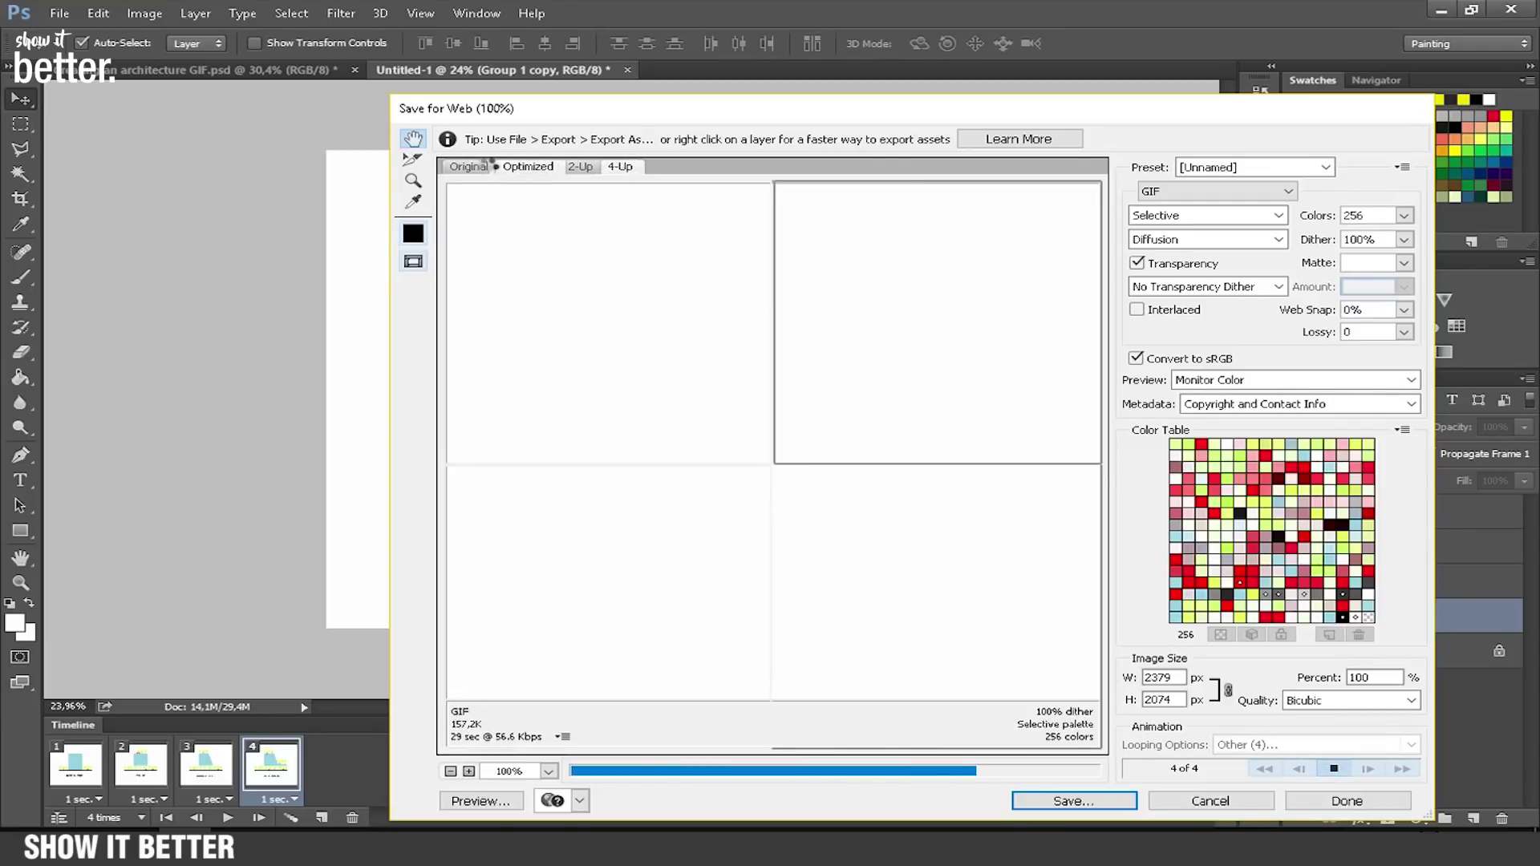
{"action": "left_click", "coordinate": [470, 168]}
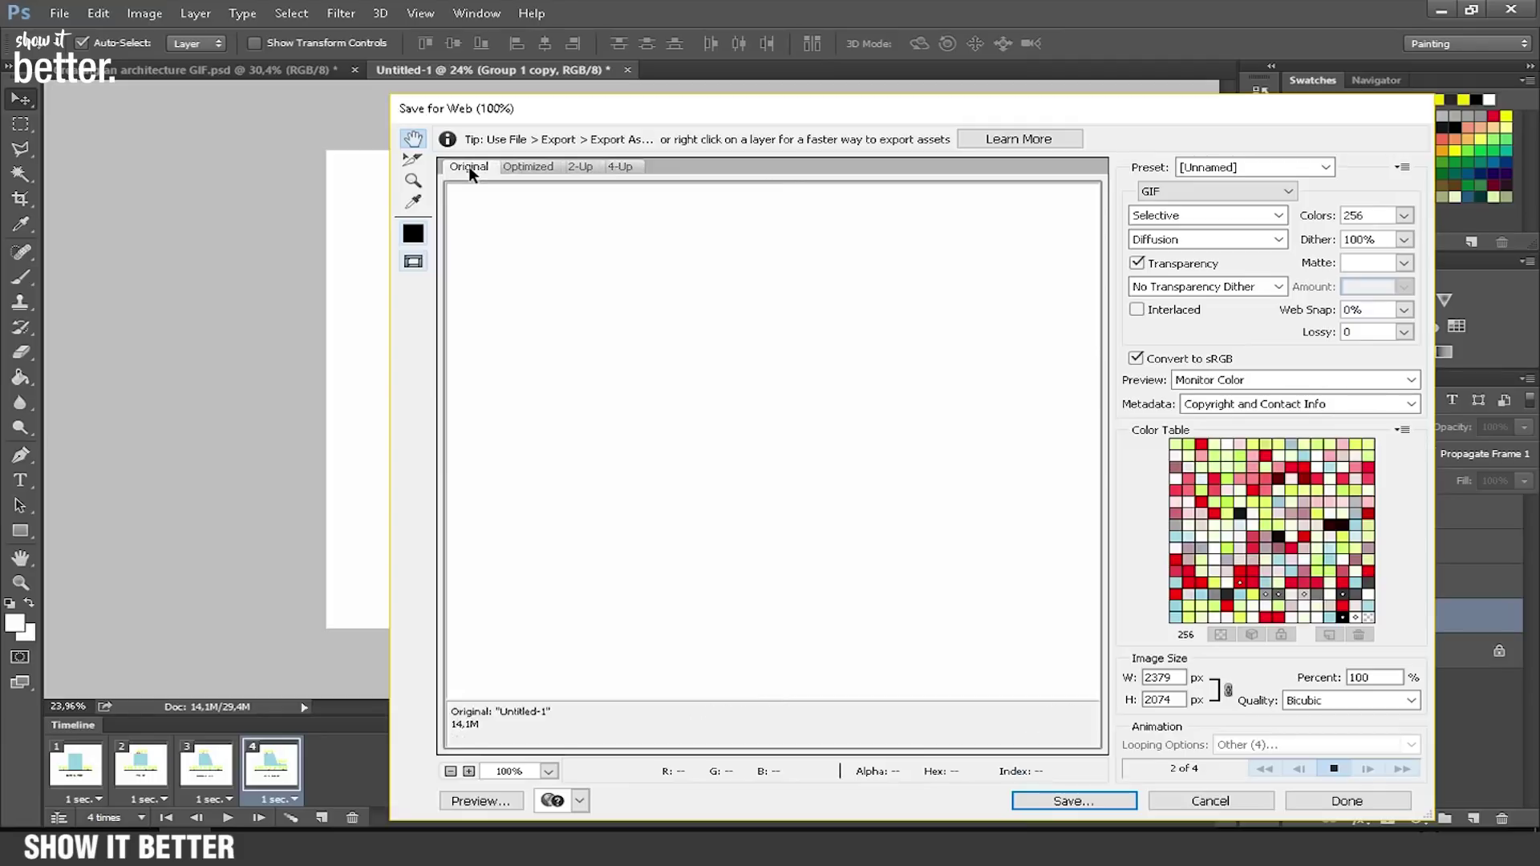
Keep GIF format and the current preset, then start saving the optimized GIF.
{"action": "left_click", "coordinate": [1211, 191]}
{"action": "left_click", "coordinate": [1207, 203]}
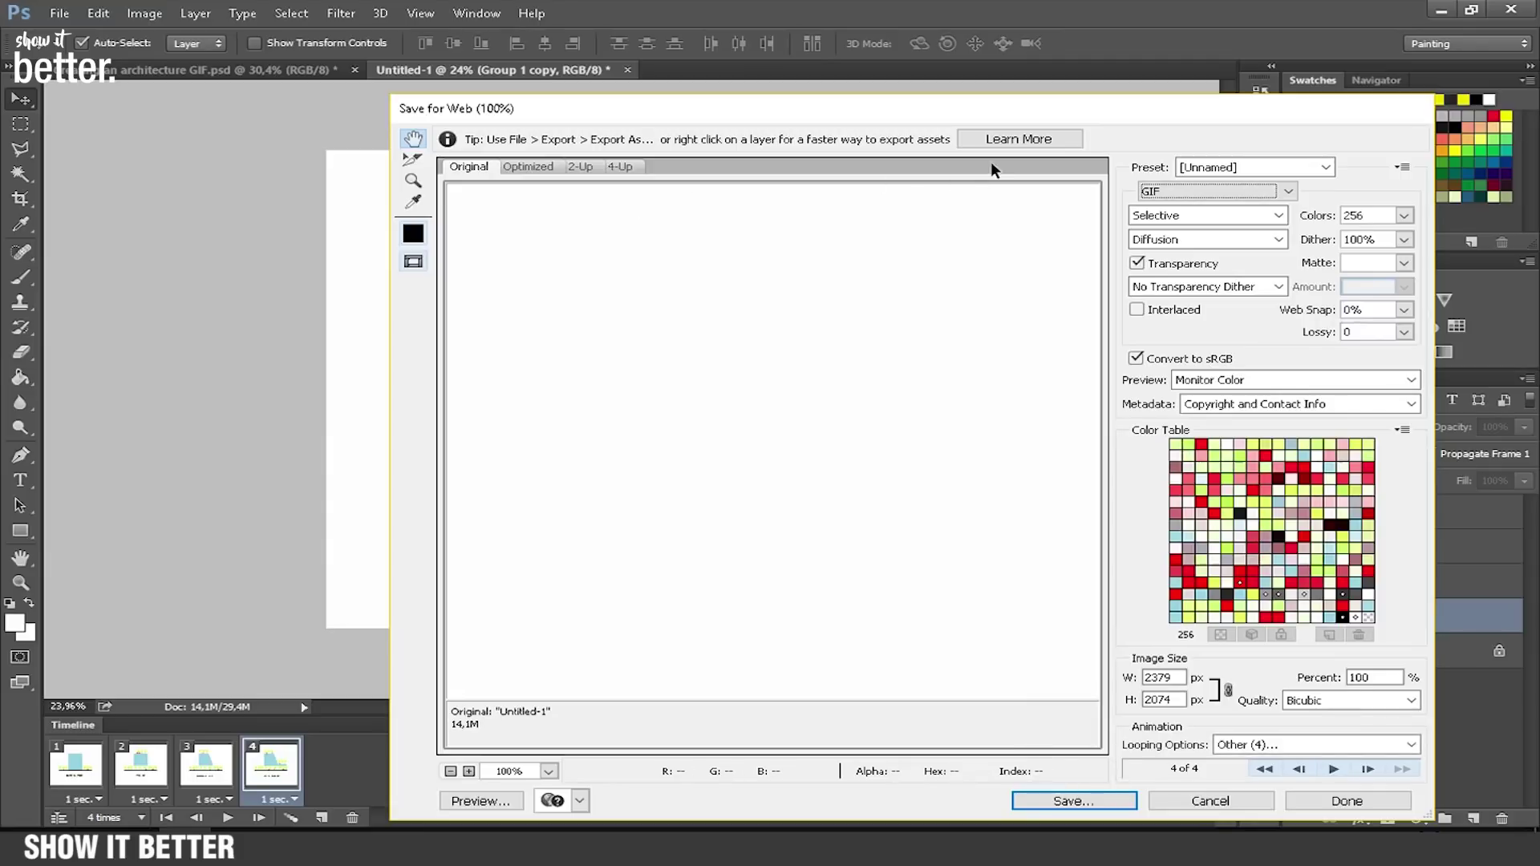
{"action": "left_click", "coordinate": [1209, 190]}
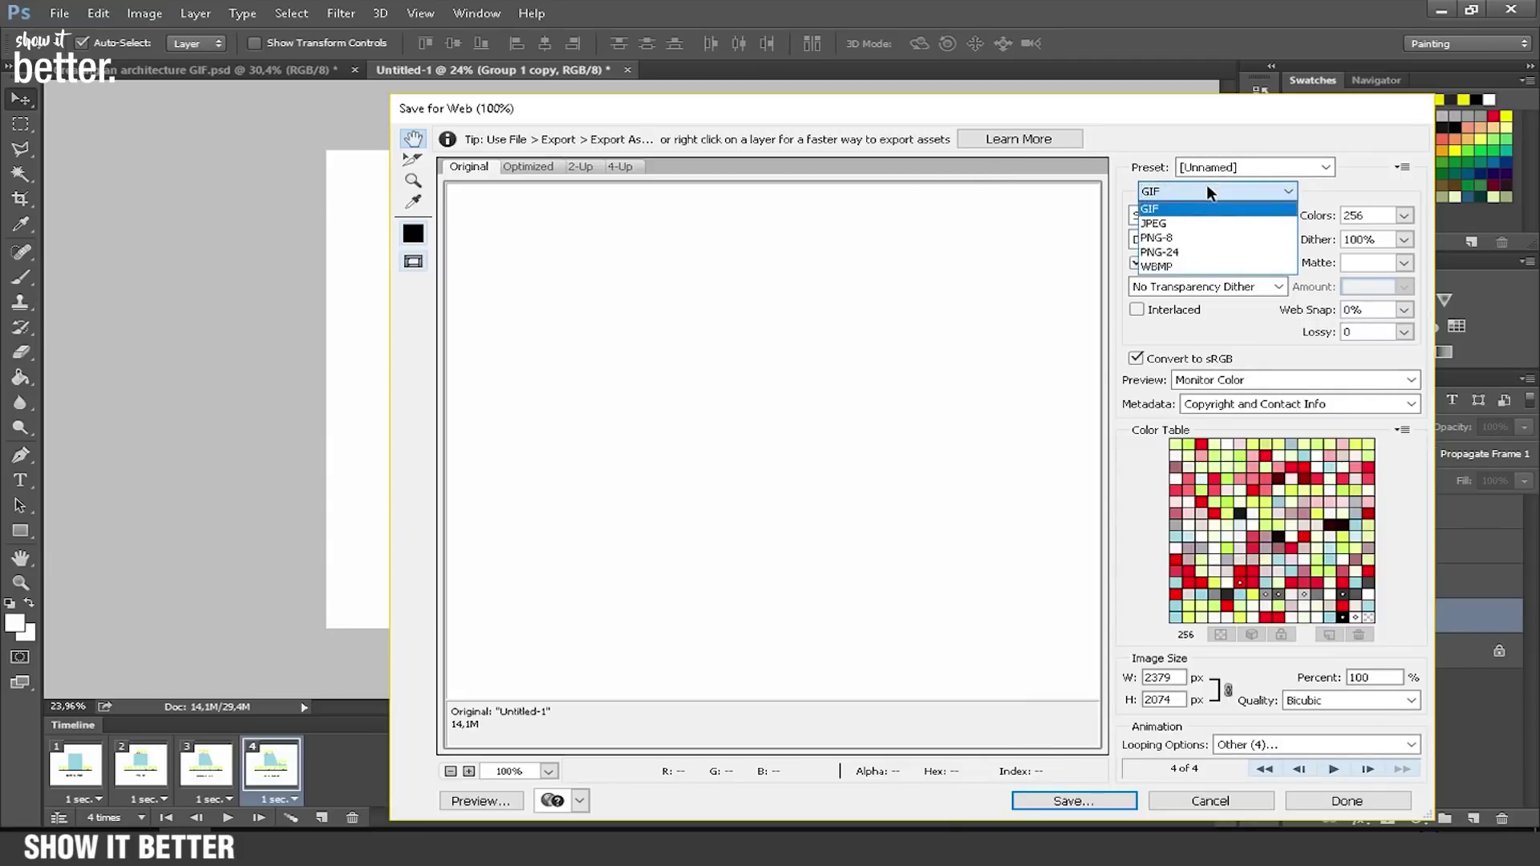
{"action": "left_click", "coordinate": [1209, 192]}
{"action": "left_click", "coordinate": [1277, 171]}
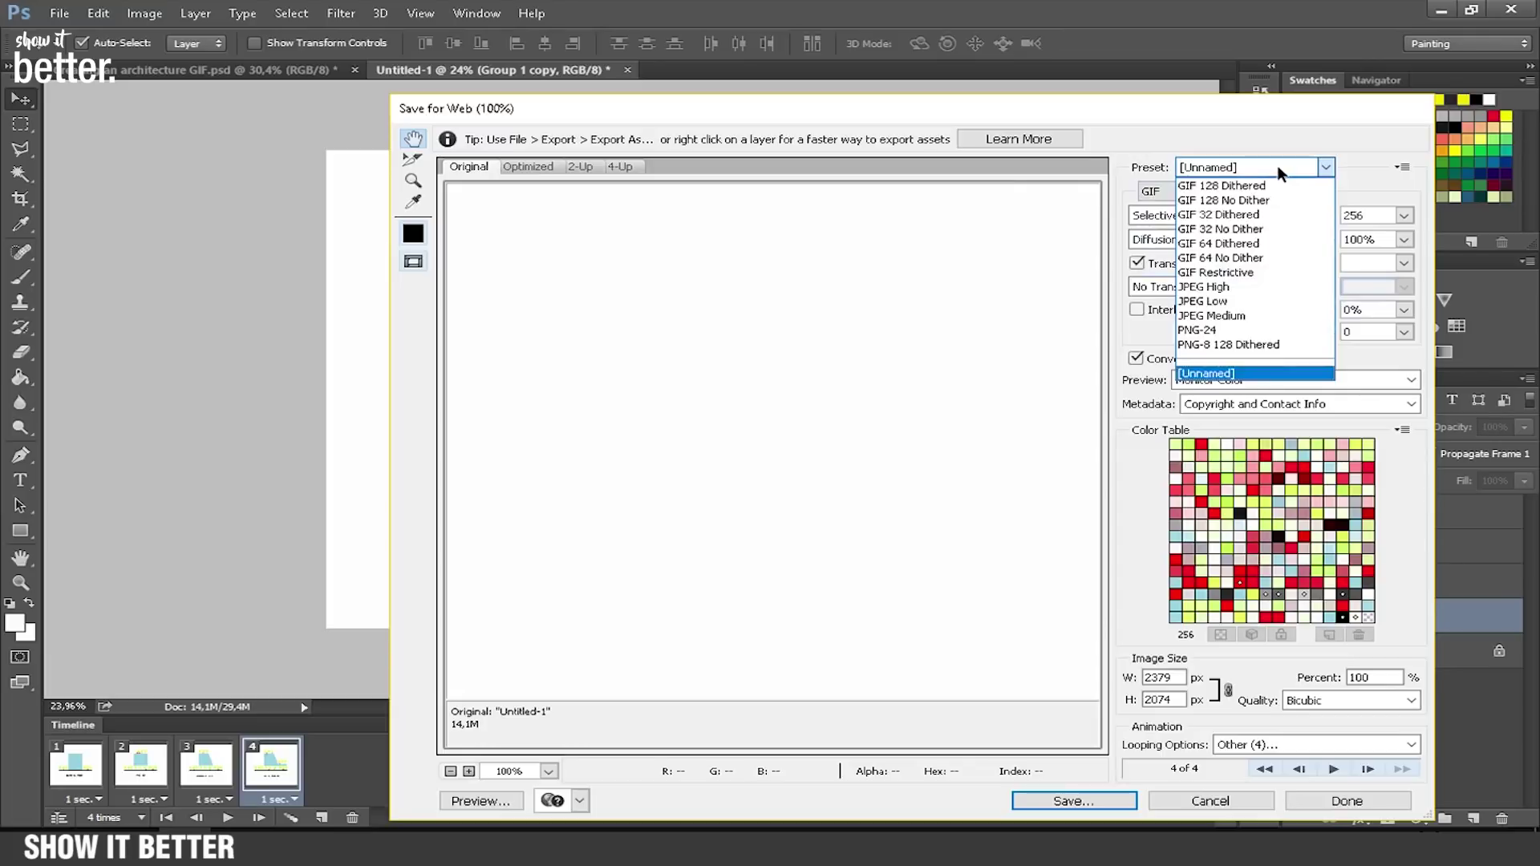
{"action": "left_click", "coordinate": [1279, 173]}
{"action": "left_click", "coordinate": [1133, 809]}
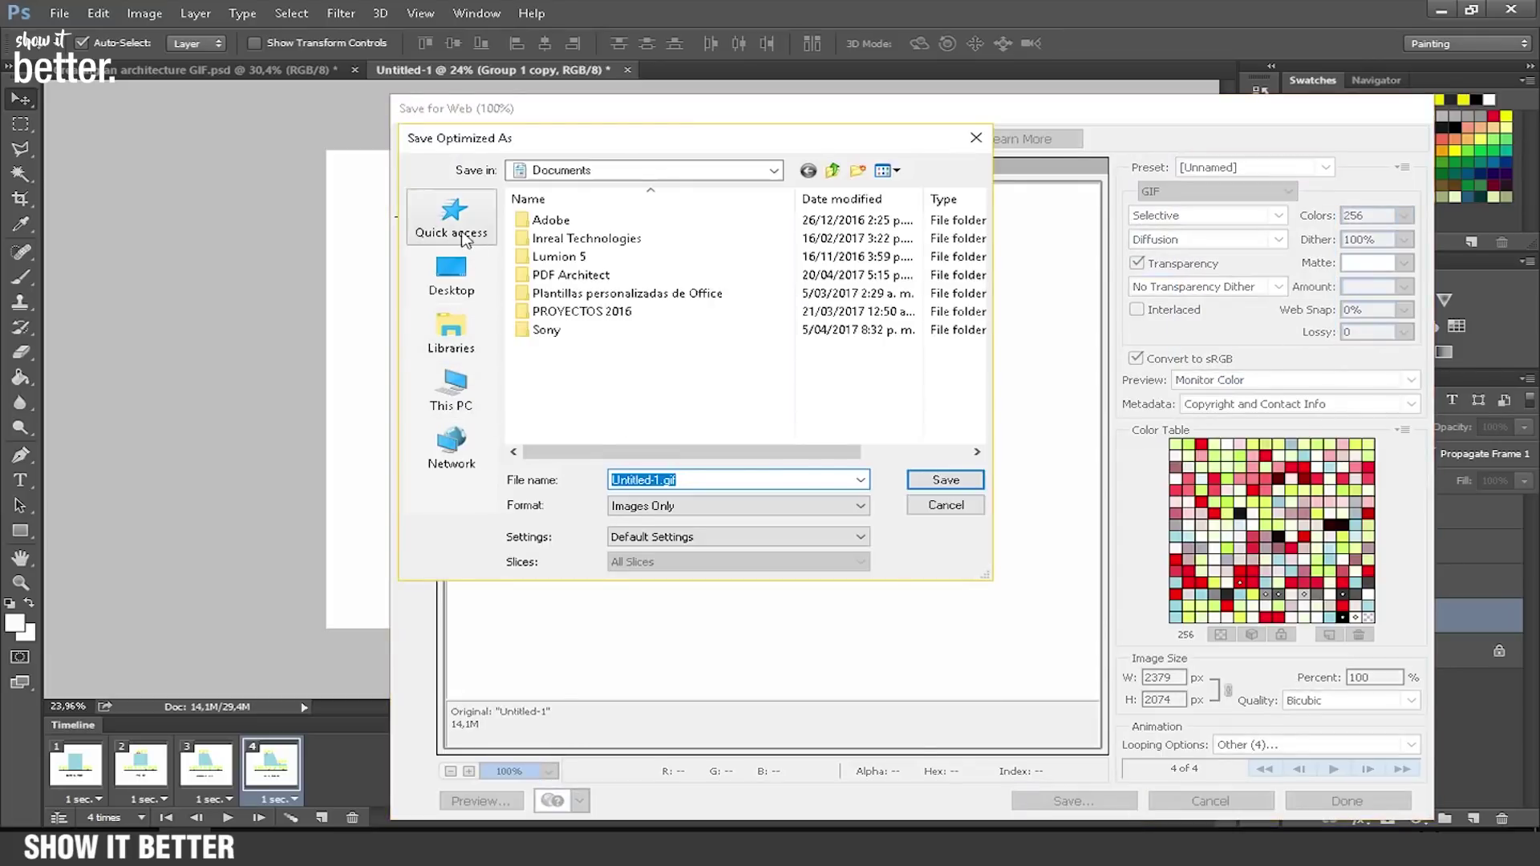
Save Untitled-1.gif to the Desktop.
{"action": "left_click", "coordinate": [463, 280]}
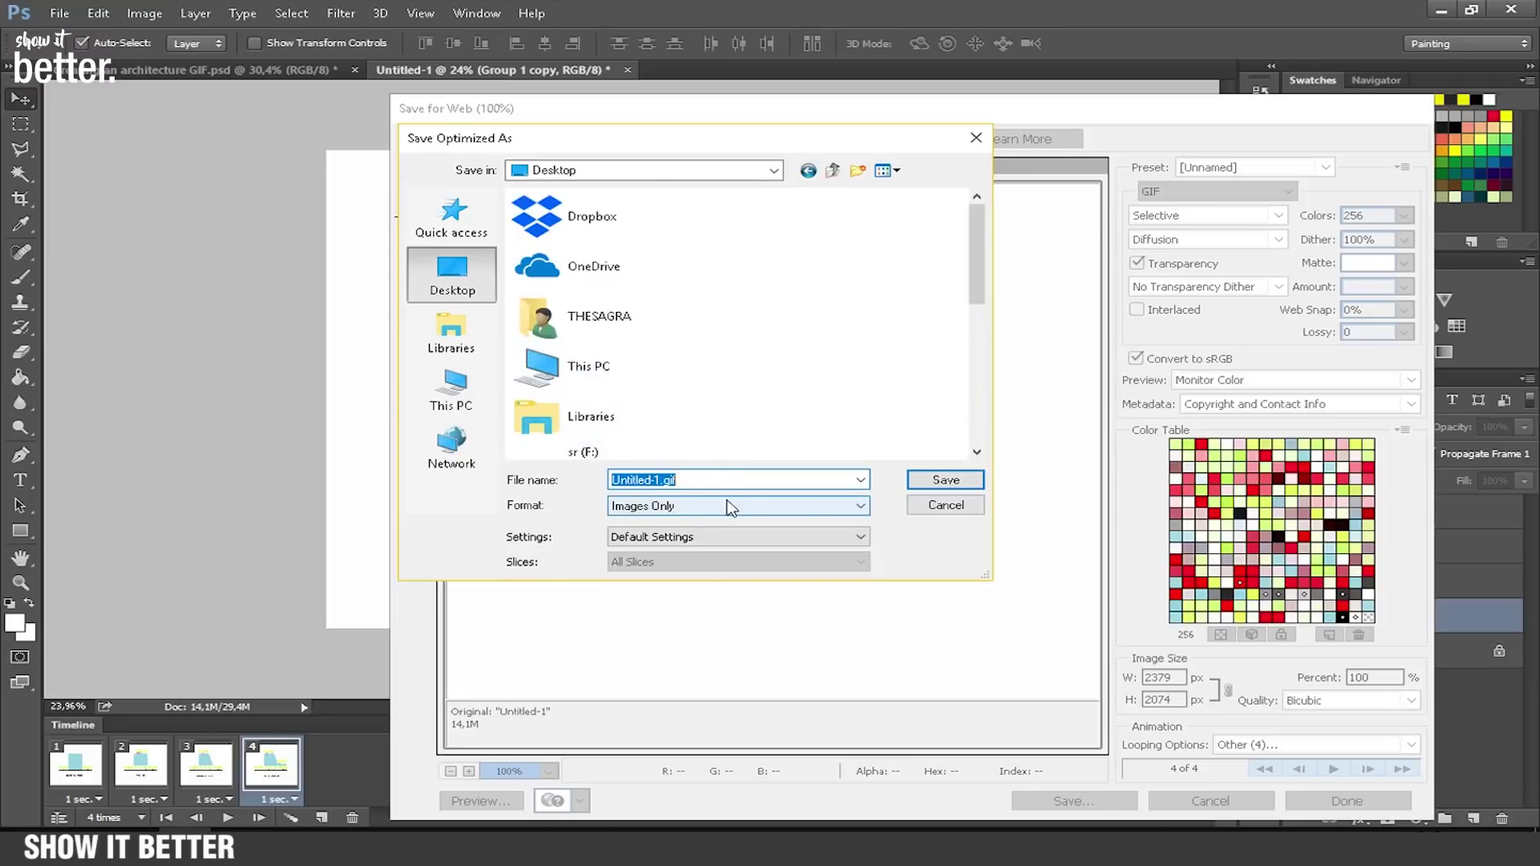
{"action": "left_click", "coordinate": [947, 481]}
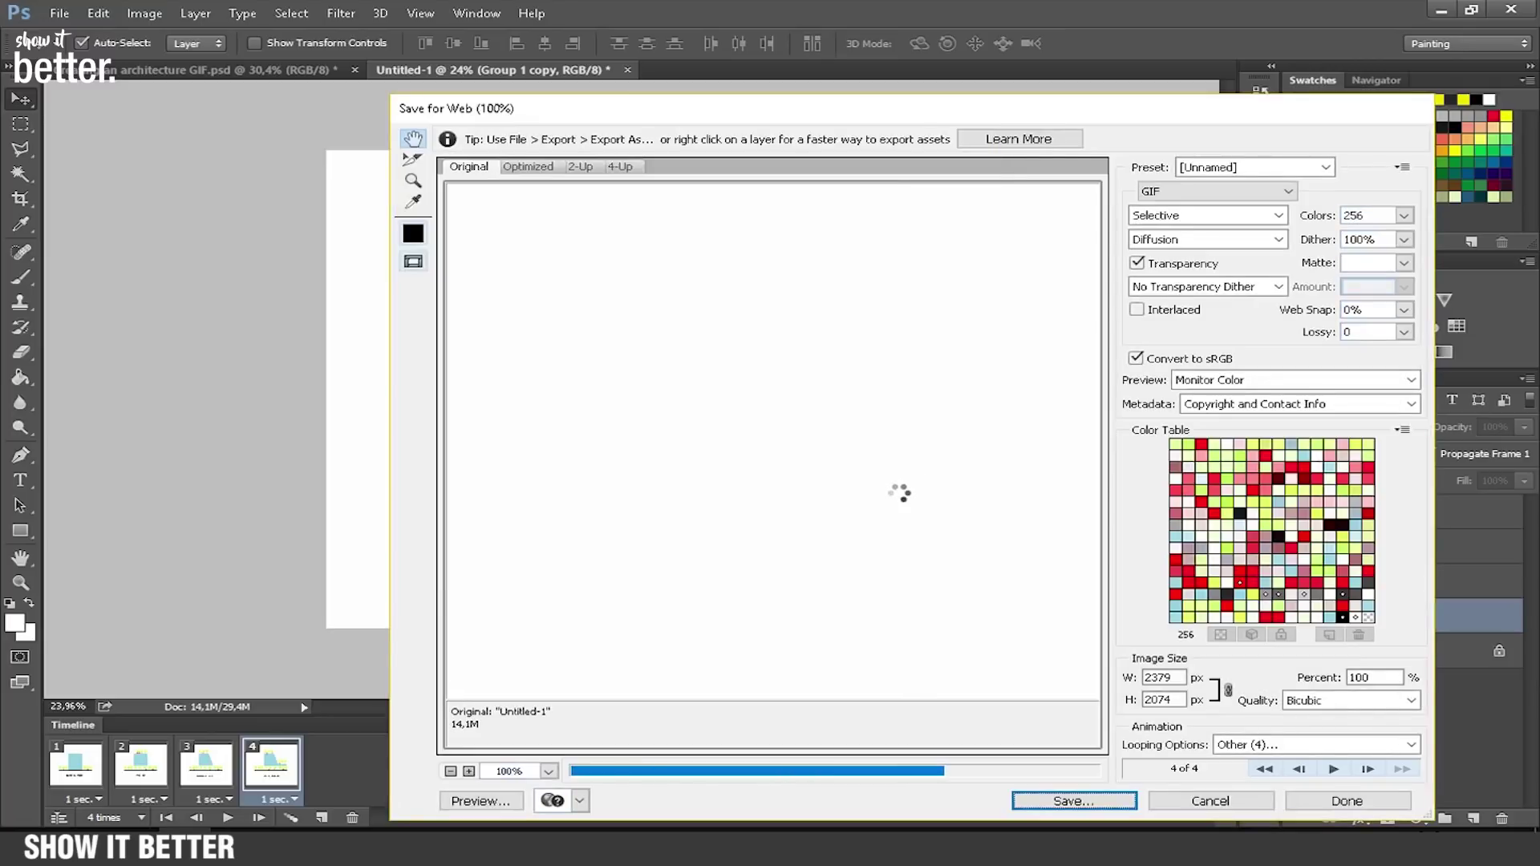